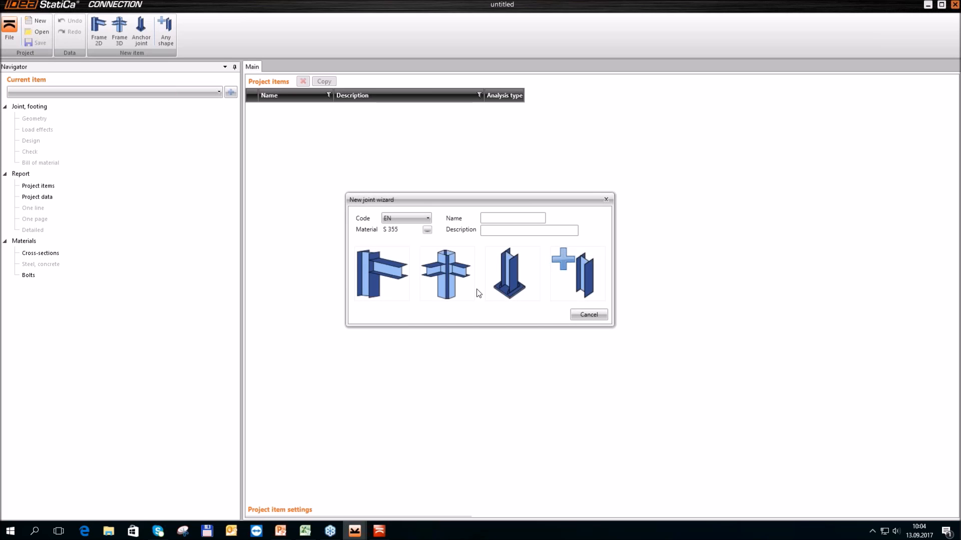
Create a 3D frame joint in material S 235 using the topology of a column with two perpendicular beams
{"action": "left_click", "coordinate": [416, 218]}
{"action": "left_click", "coordinate": [428, 231]}
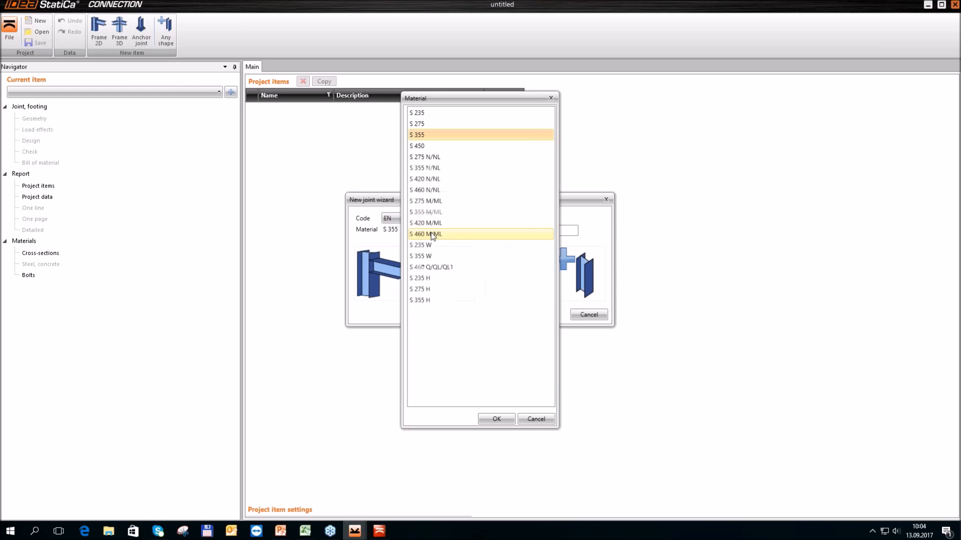
{"action": "left_click", "coordinate": [427, 114]}
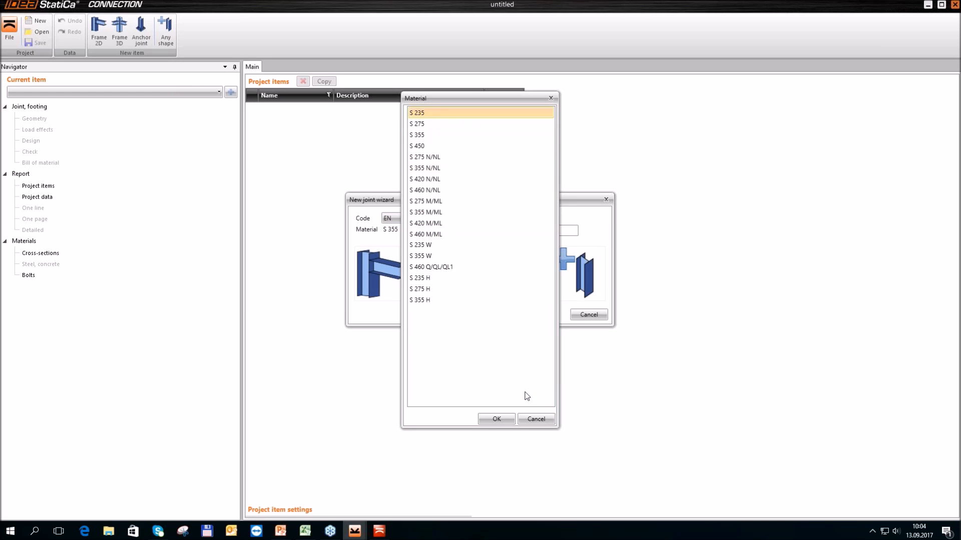
{"action": "left_click", "coordinate": [499, 419]}
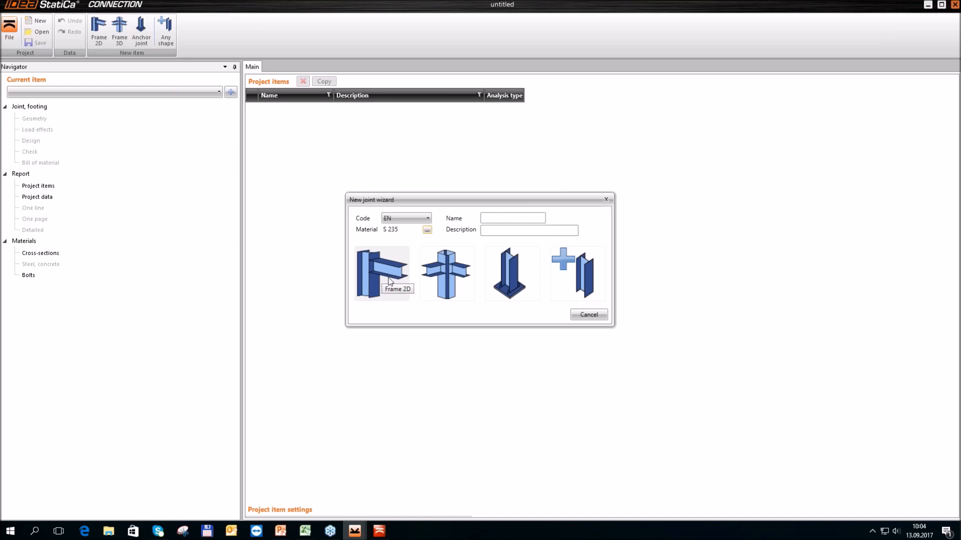
{"action": "left_click", "coordinate": [443, 278]}
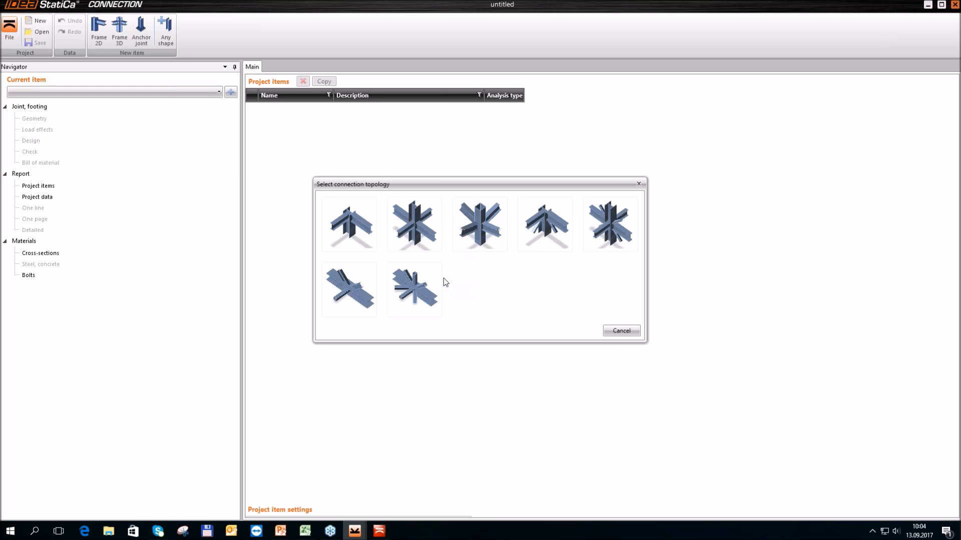
{"action": "left_click", "coordinate": [341, 241]}
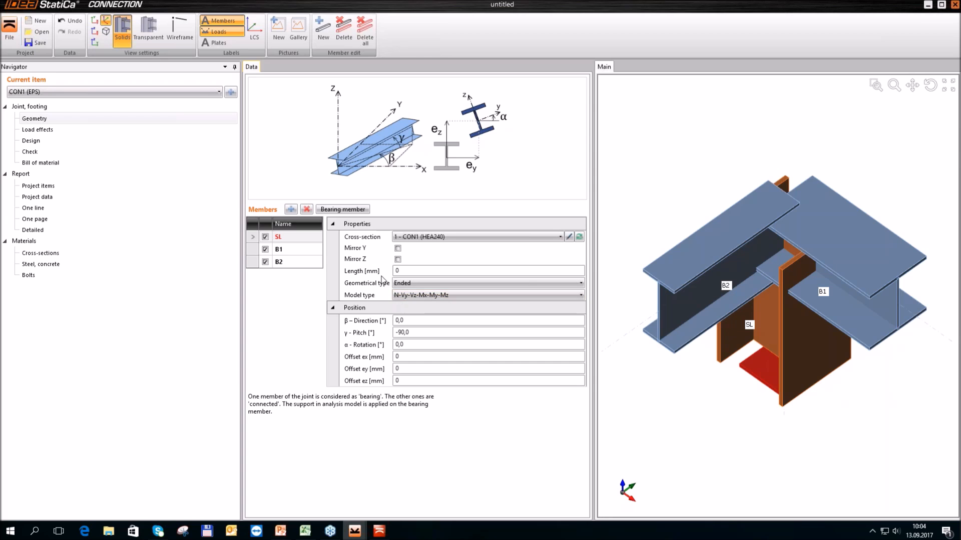
Set the length of column member SL to 600 mm
{"action": "left_click", "coordinate": [361, 273]}
{"action": "type", "text": "600"}
{"action": "key", "text": "Tab"}
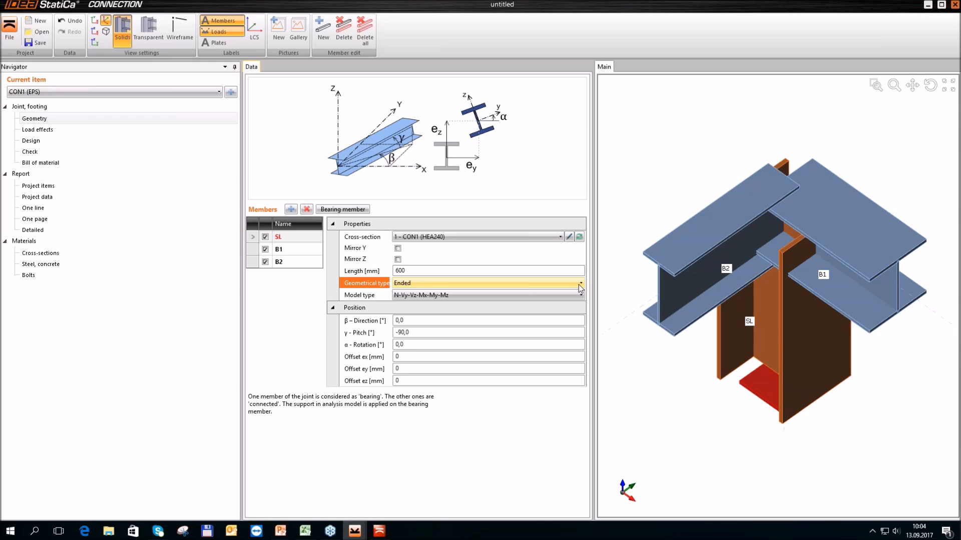
Start a general steel cross-section for column SL with a rolled HEB600 as its first component
{"action": "left_click", "coordinate": [579, 237]}
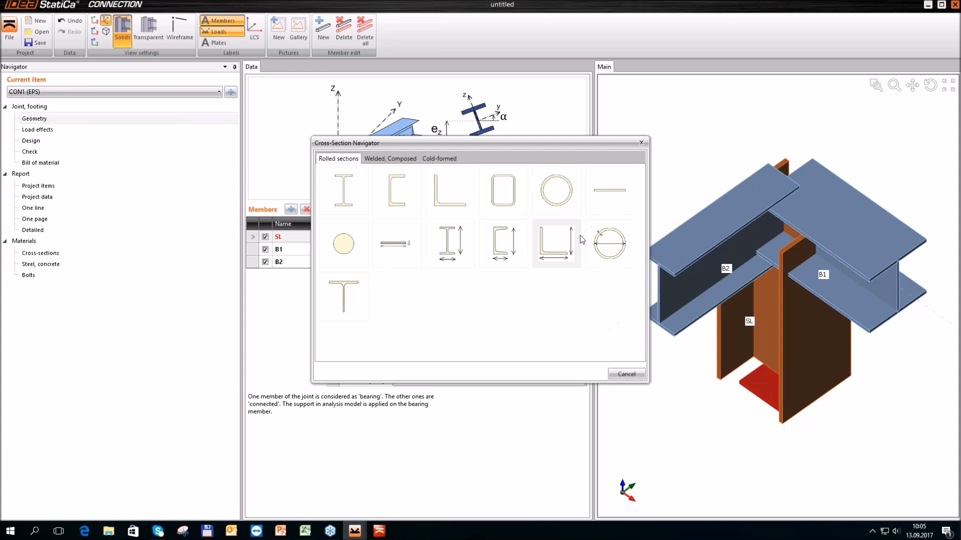
{"action": "left_click", "coordinate": [391, 159]}
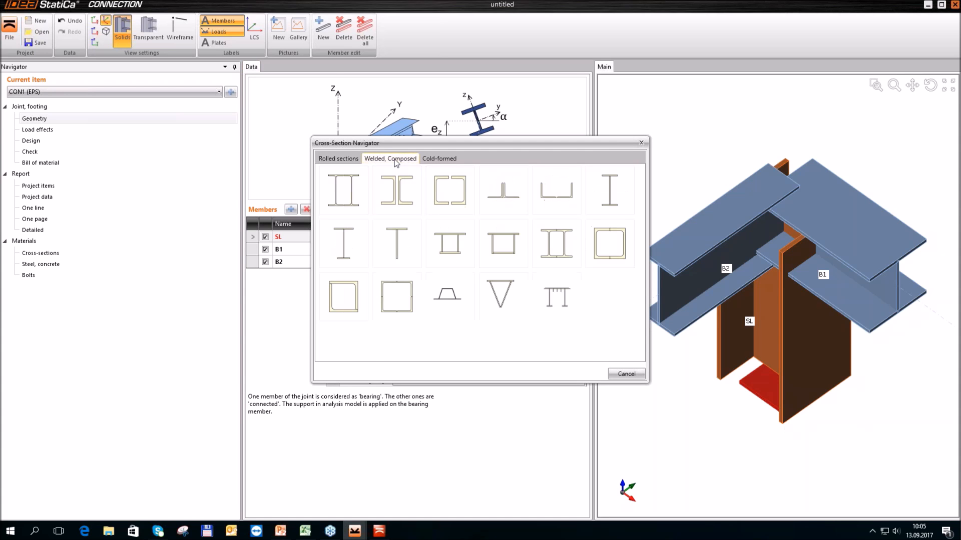
{"action": "left_click", "coordinate": [548, 295]}
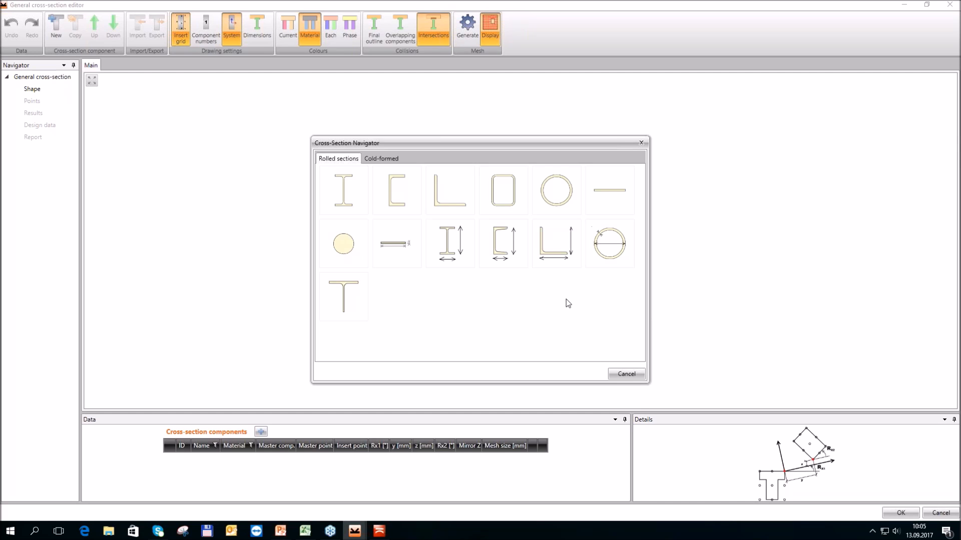
{"action": "left_click", "coordinate": [358, 201]}
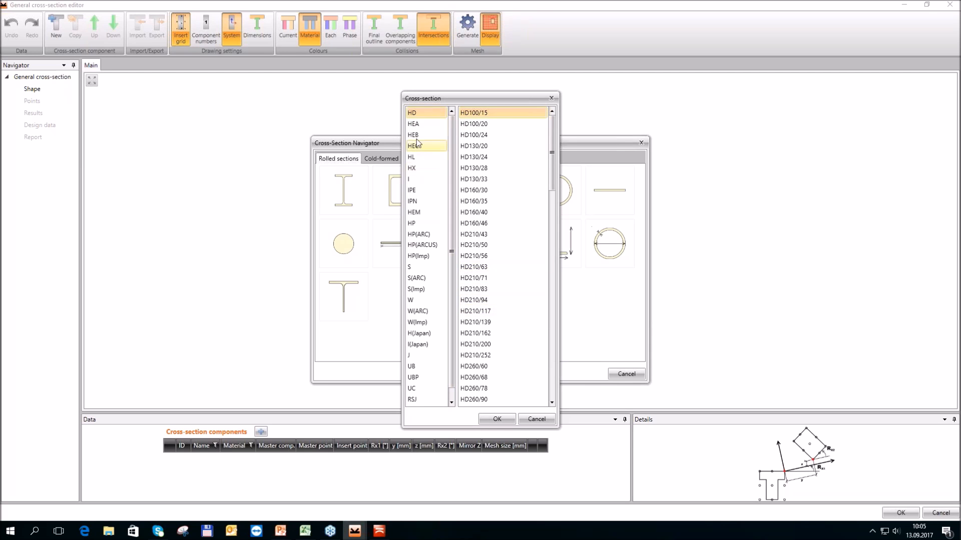
{"action": "left_click", "coordinate": [416, 136]}
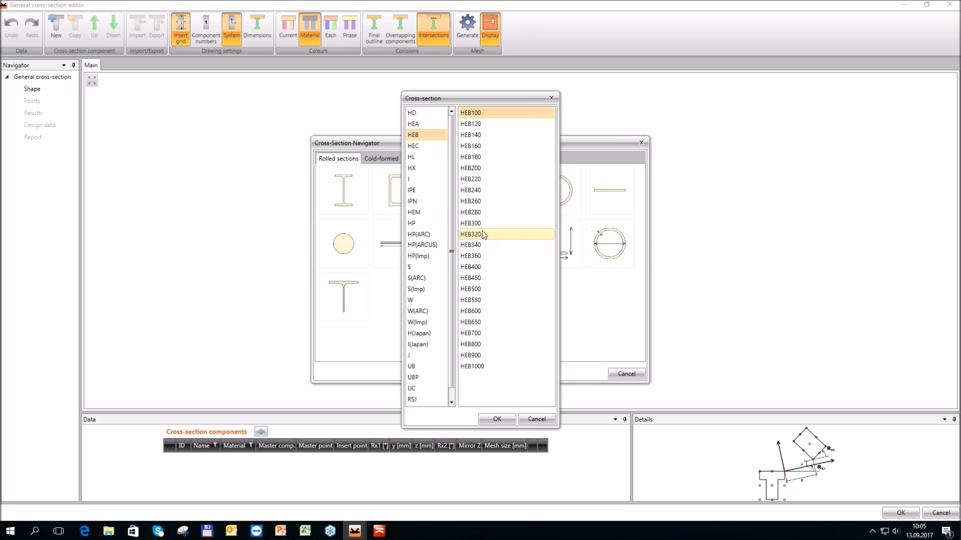
{"action": "left_click", "coordinate": [477, 311]}
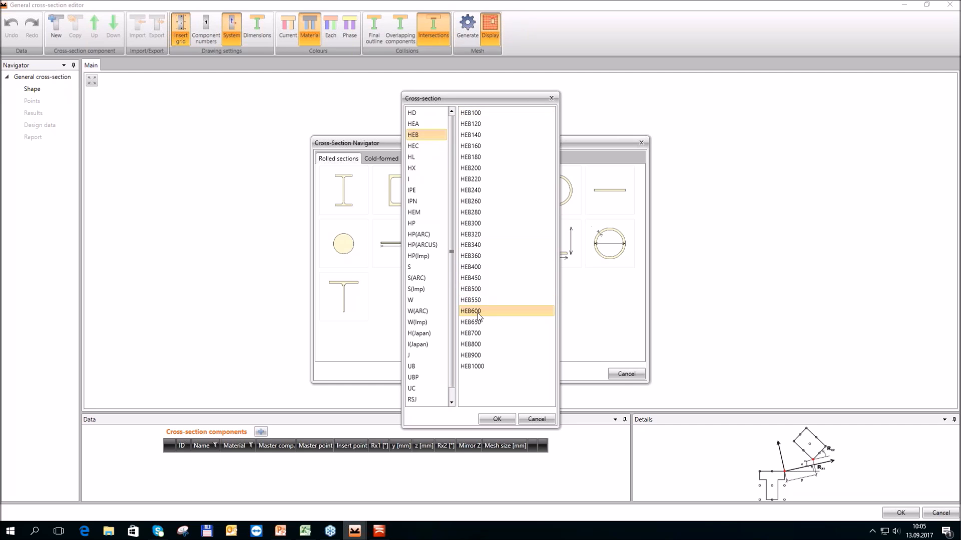
{"action": "left_click", "coordinate": [494, 419]}
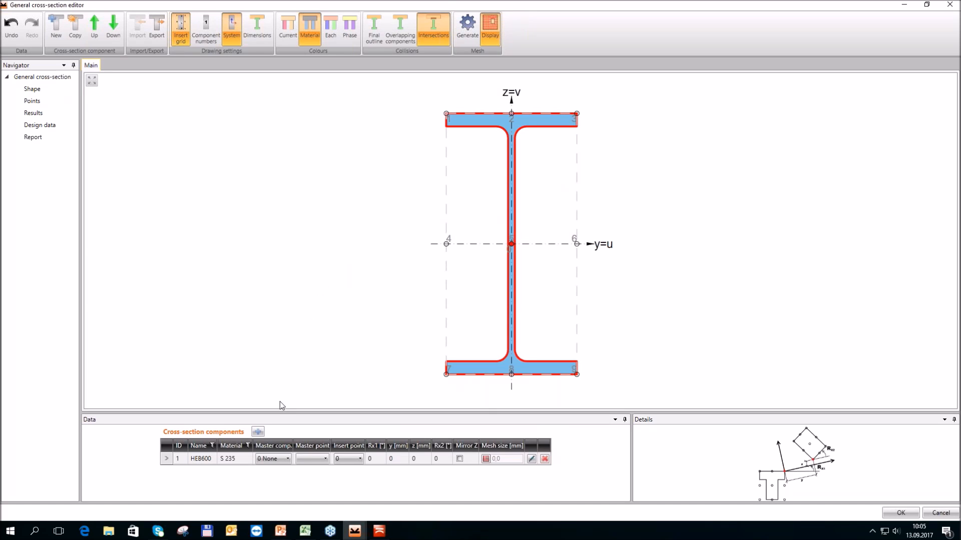
Add a rolled T component cut from an HEB500 shape to the general cross-section
{"action": "left_click", "coordinate": [257, 432]}
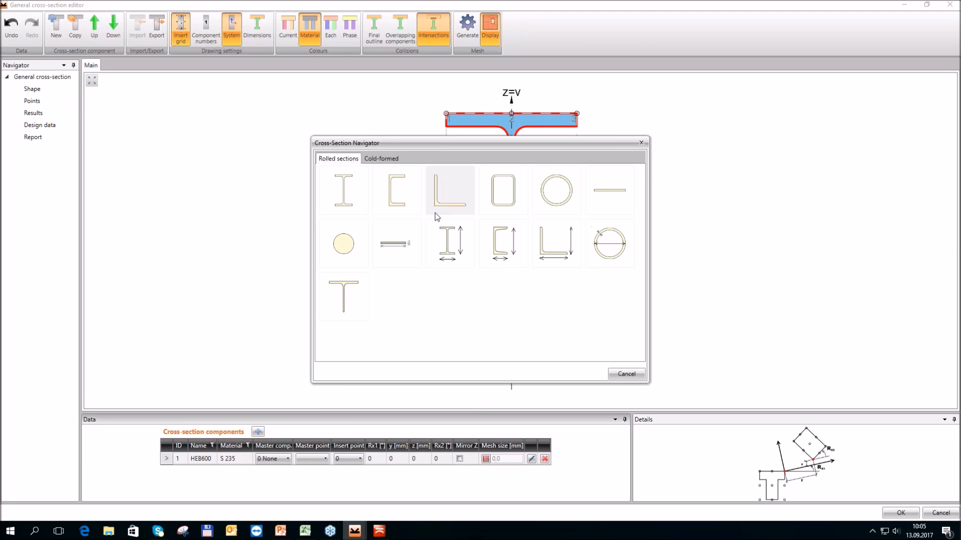
{"action": "left_click", "coordinate": [361, 298]}
{"action": "left_click", "coordinate": [391, 185]}
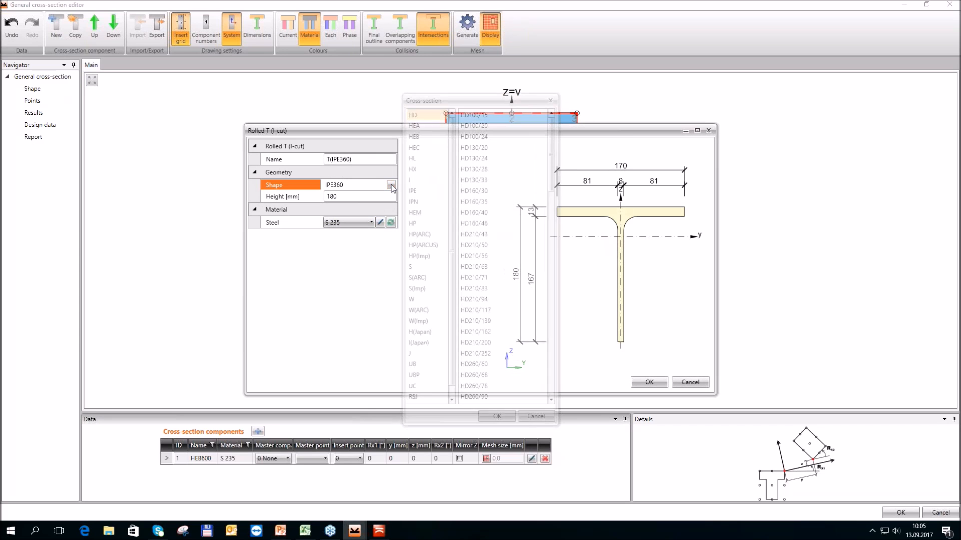
{"action": "left_click", "coordinate": [412, 135]}
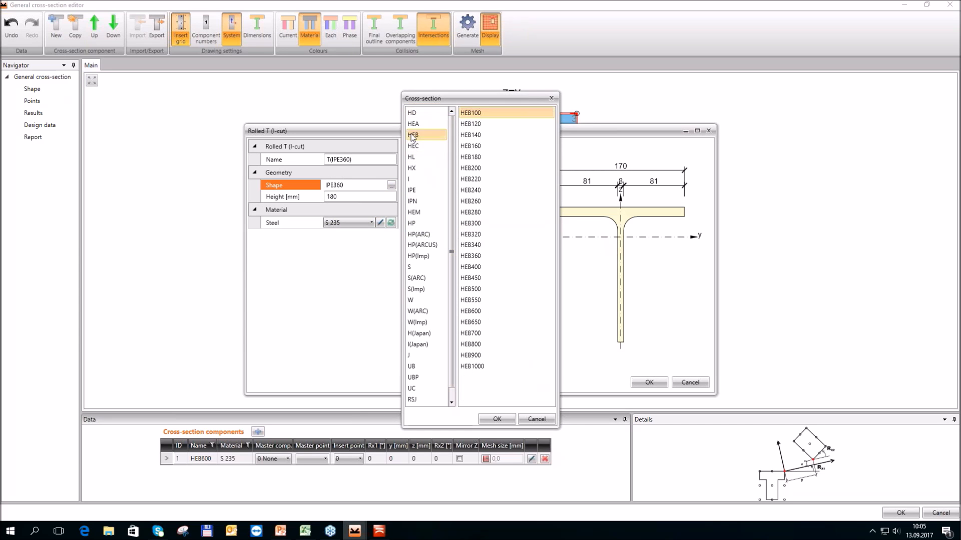
{"action": "left_click", "coordinate": [488, 288]}
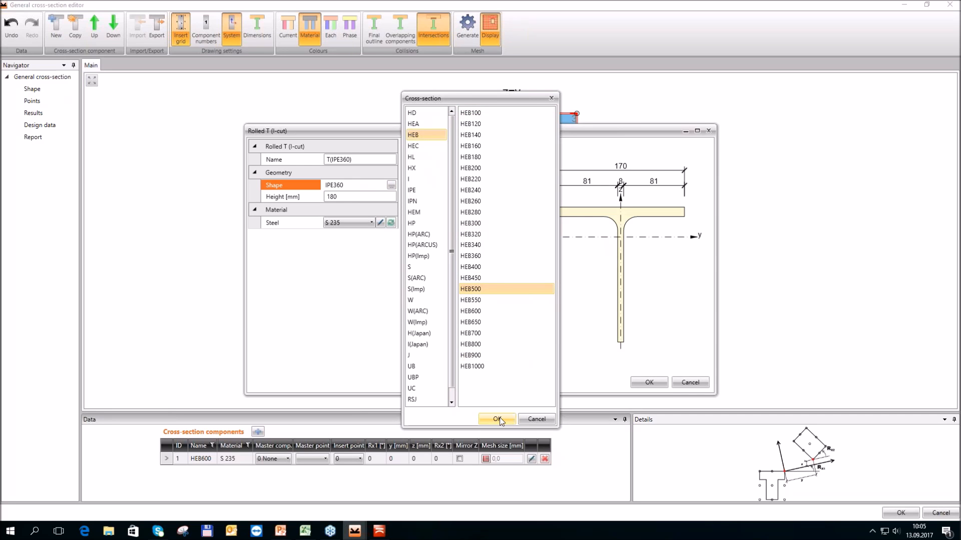
{"action": "left_click", "coordinate": [500, 419]}
{"action": "left_click", "coordinate": [651, 386]}
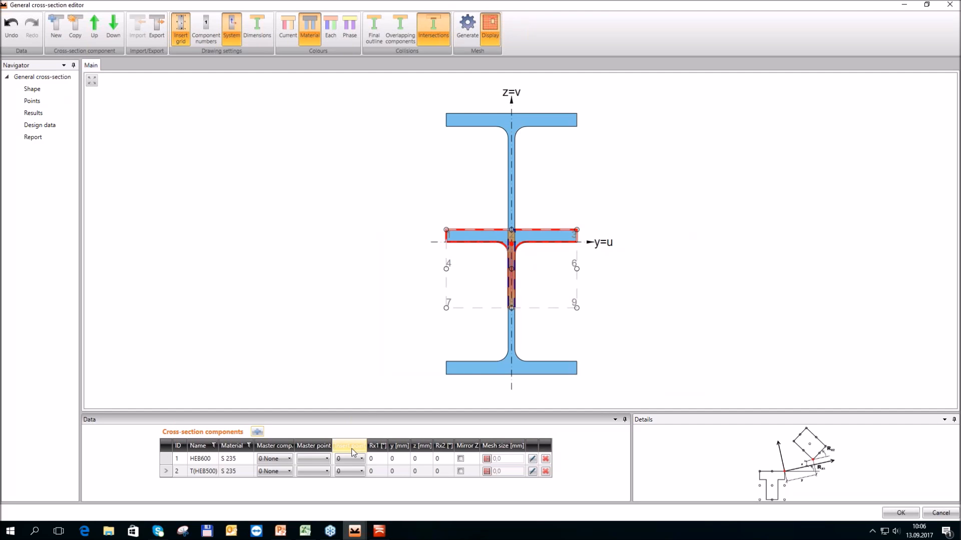
Attach the T component to master component HEB600, with Rx1 rotation 90° and insert point 8
{"action": "left_click", "coordinate": [287, 474]}
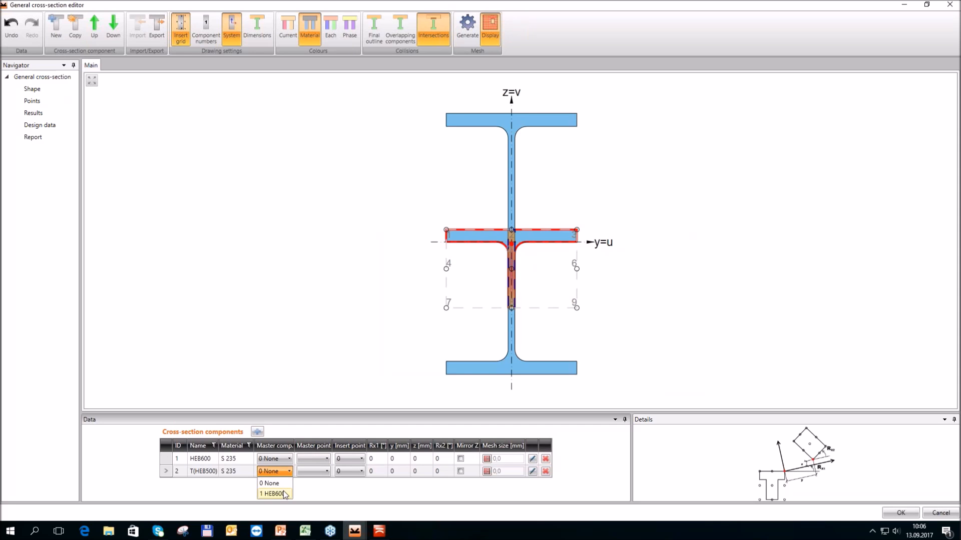
{"action": "left_click", "coordinate": [283, 494]}
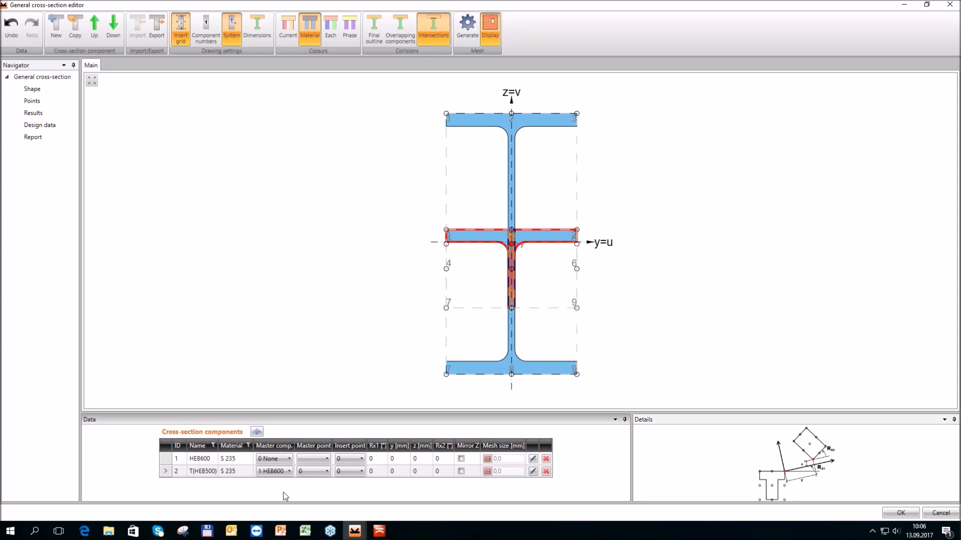
{"action": "left_click", "coordinate": [379, 472]}
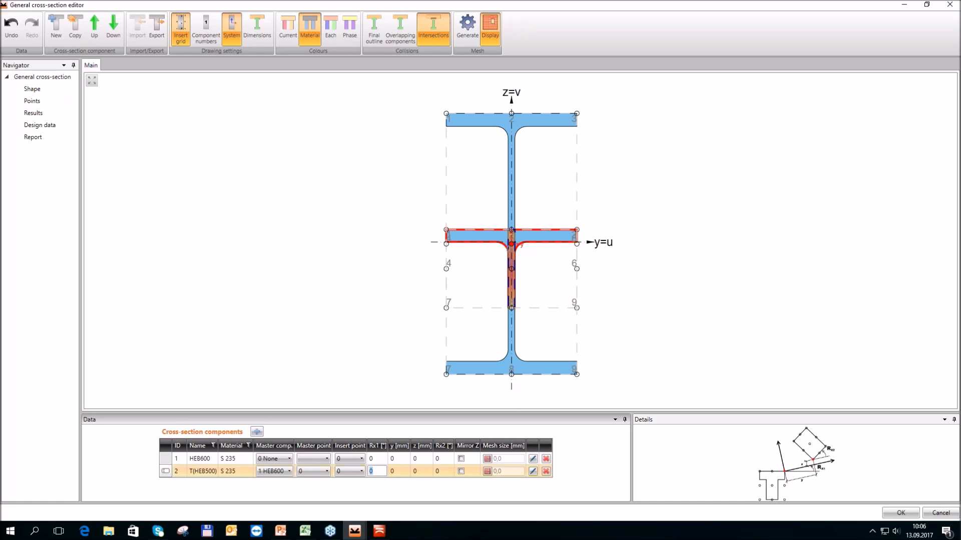
{"action": "type", "text": "90"}
{"action": "key", "text": "Tab"}
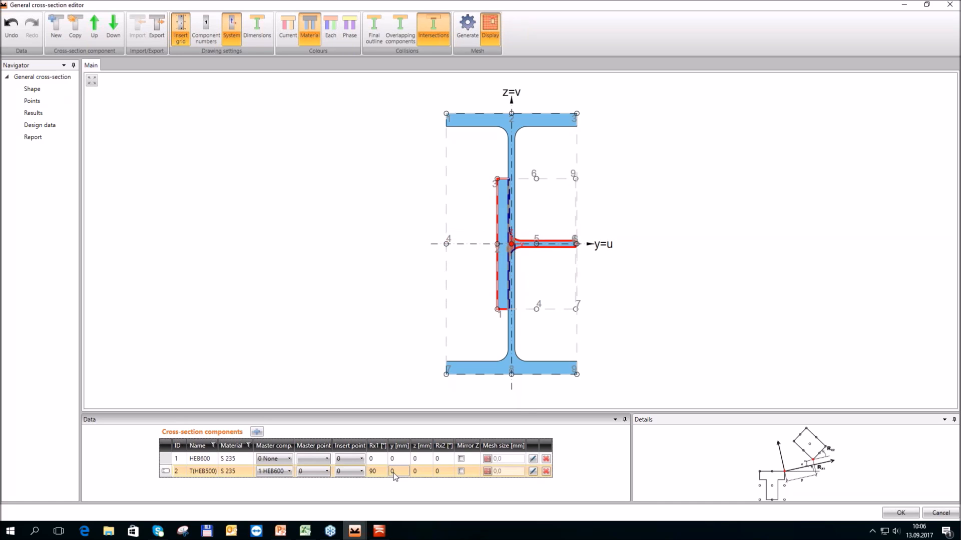
{"action": "left_click", "coordinate": [360, 472]}
{"action": "left_click", "coordinate": [340, 445]}
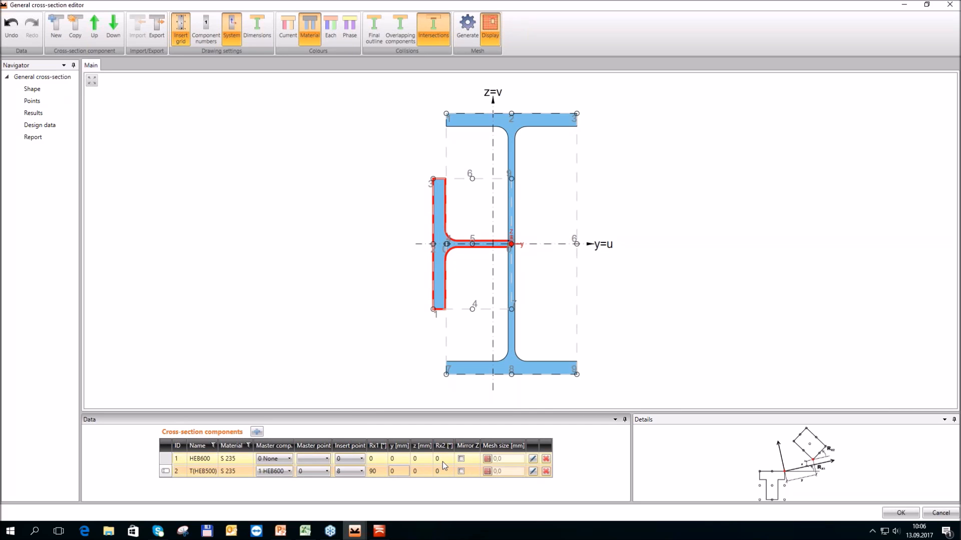
Set the T component's z offset to 7,75 mm
{"action": "left_click", "coordinate": [423, 471]}
{"action": "type", "text": "7,75"}
{"action": "key", "text": "Tab"}
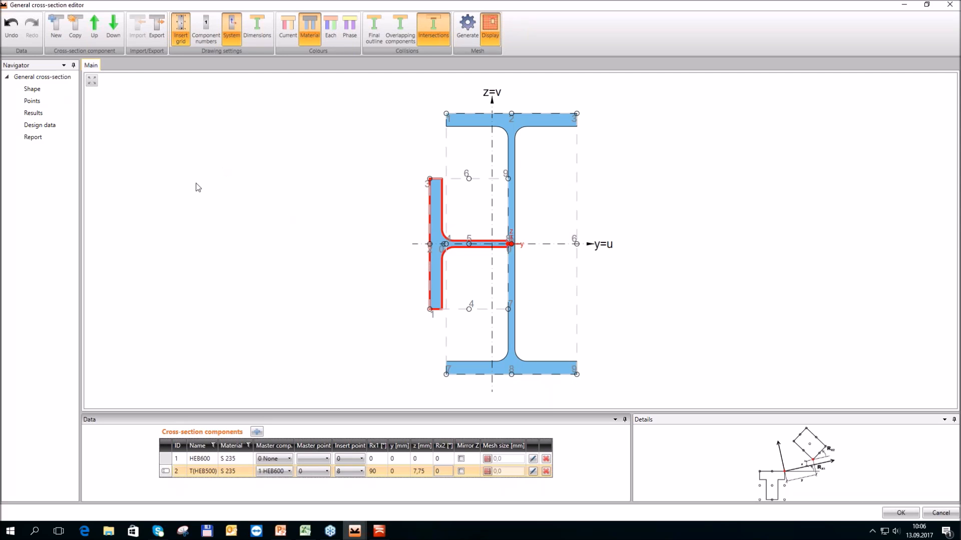
Copy the T component with its Rx1 rotation set to -90° and accept the general cross-section for column SL
{"action": "left_click", "coordinate": [76, 33]}
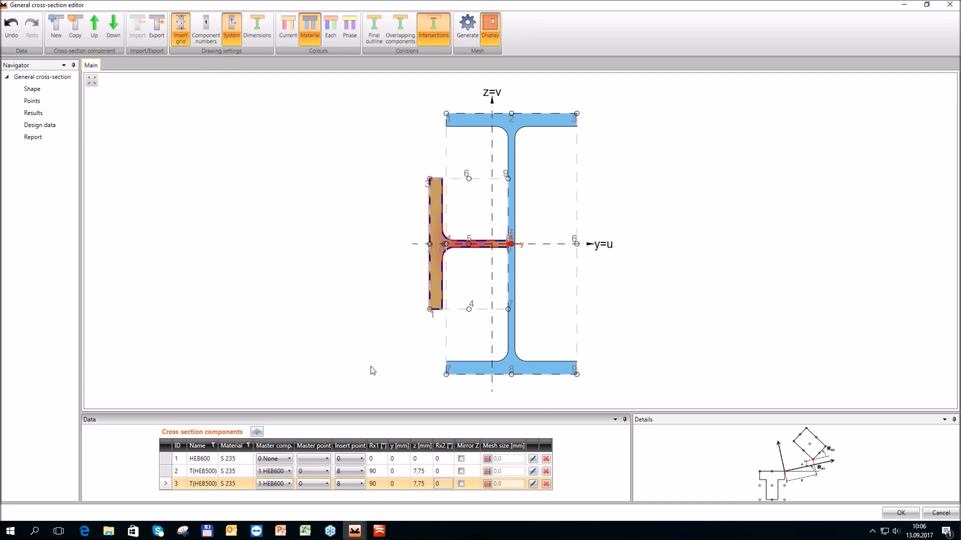
{"action": "left_click", "coordinate": [385, 484]}
{"action": "type", "text": "-"}
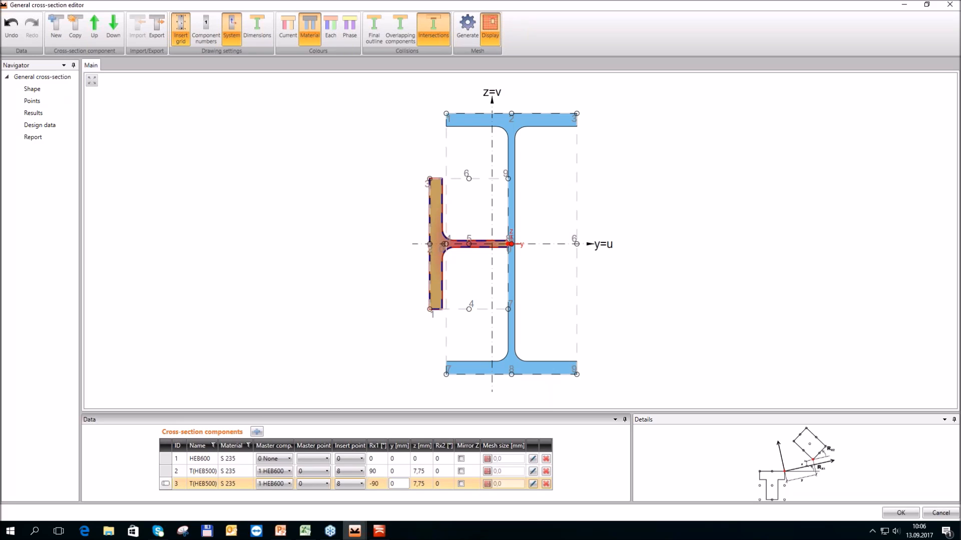
{"action": "type", "text": "90"}
{"action": "key", "text": "Tab"}
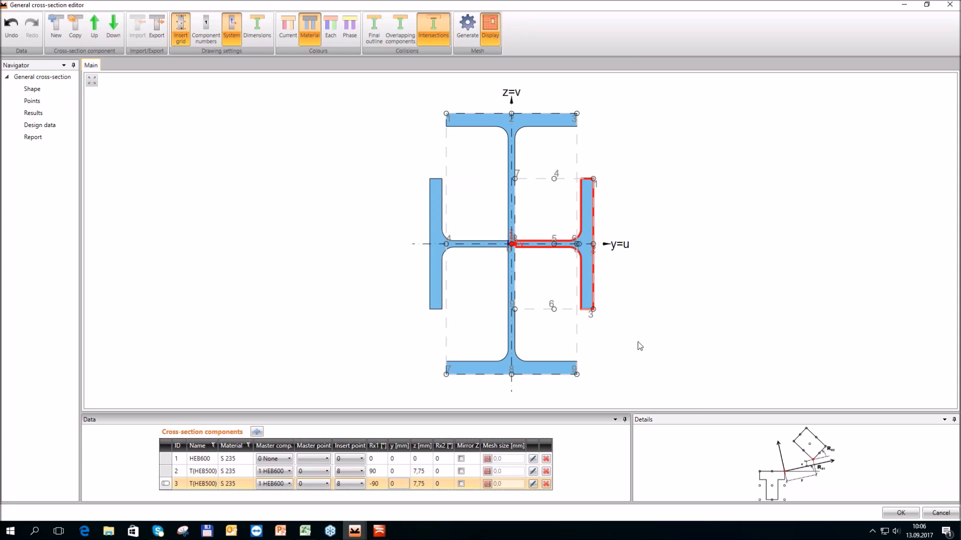
{"action": "left_click", "coordinate": [887, 514]}
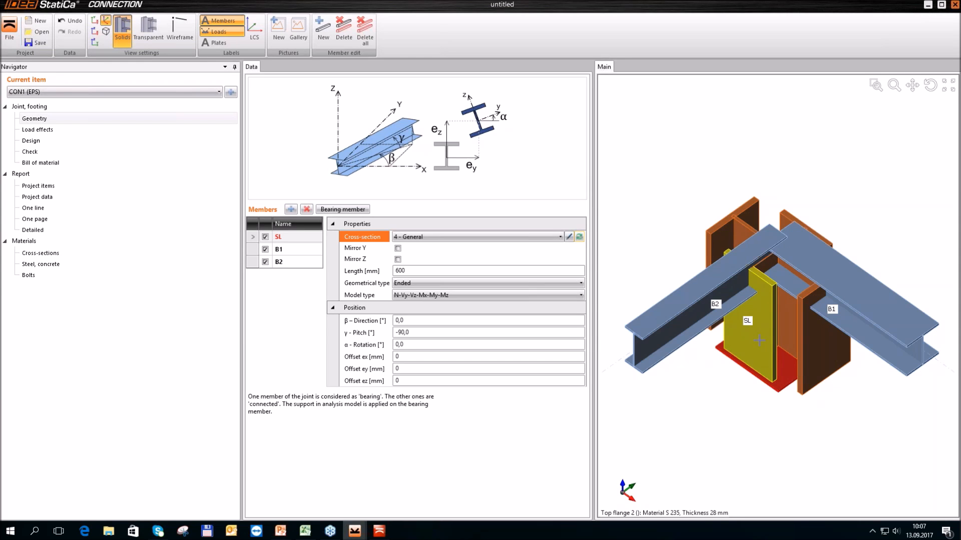
Assign a new rolled HEB280 cross-section to beam B1
{"action": "left_click", "coordinate": [252, 250]}
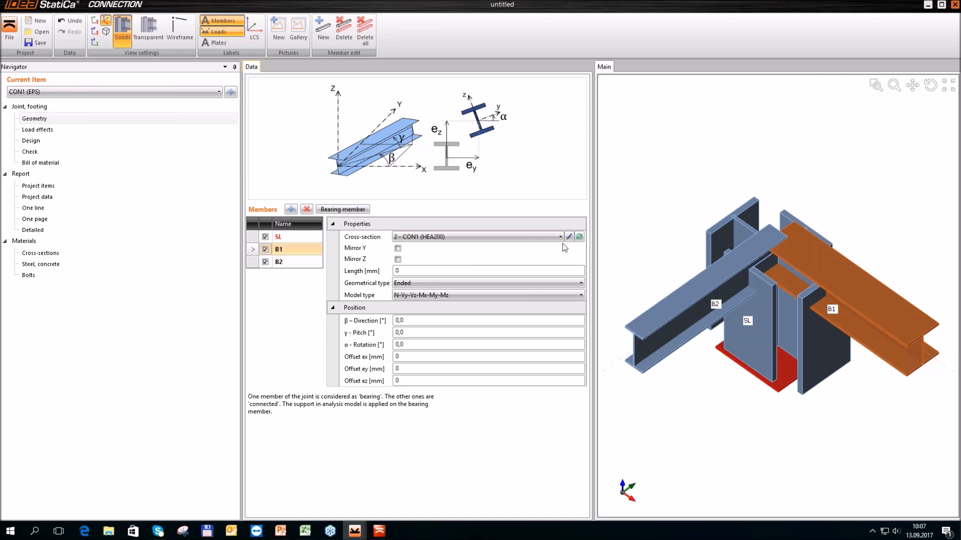
{"action": "left_click", "coordinate": [578, 237]}
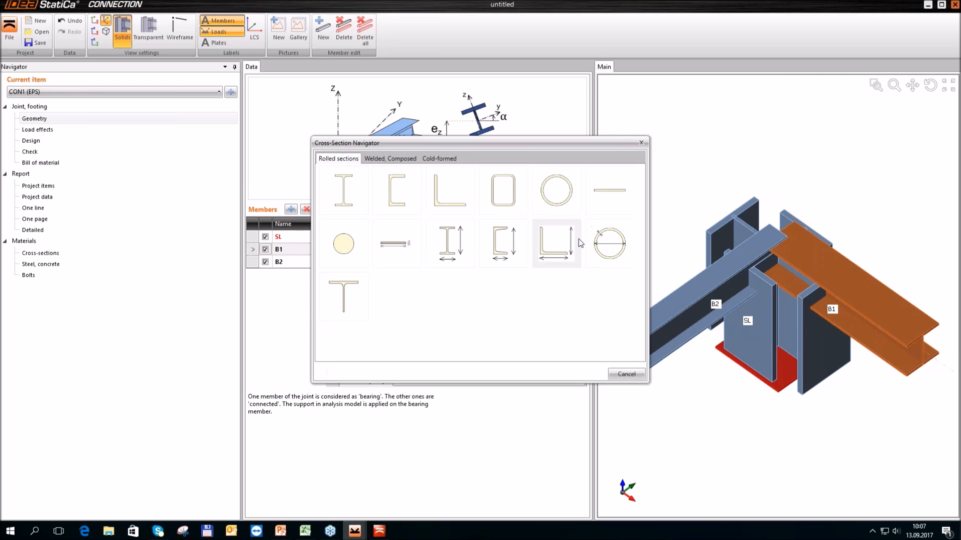
{"action": "left_click", "coordinate": [340, 186]}
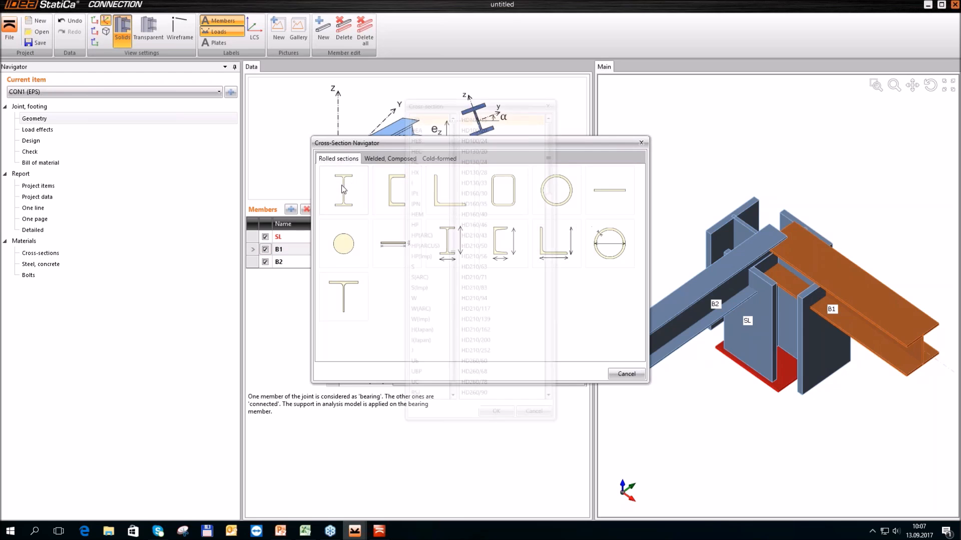
{"action": "left_click", "coordinate": [414, 138]}
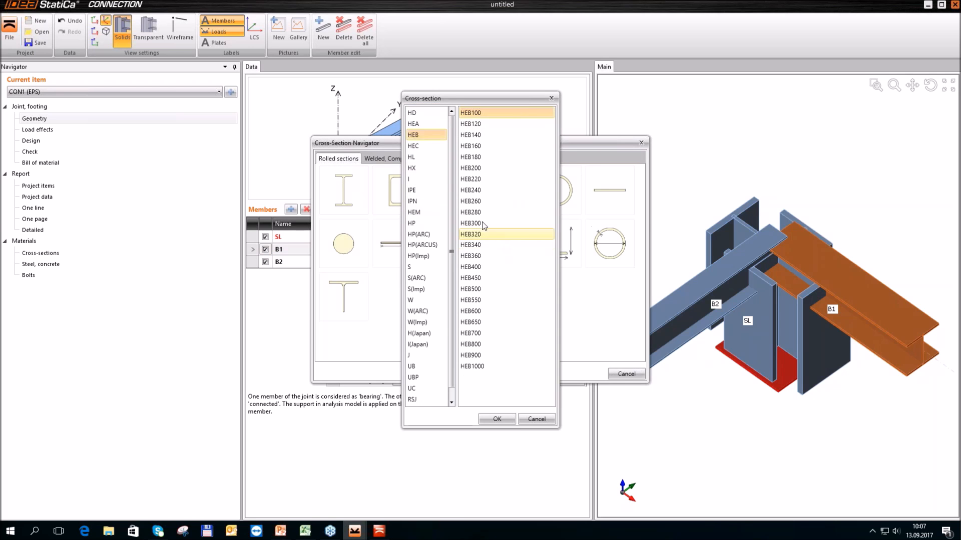
{"action": "left_click", "coordinate": [488, 218]}
{"action": "left_click", "coordinate": [496, 419]}
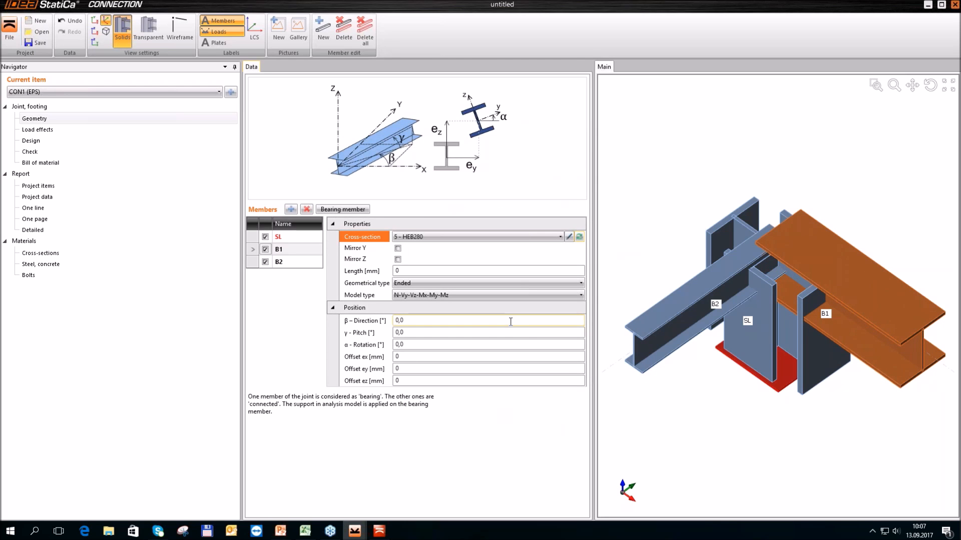
Set the pitch of beam B1 to -6°
{"action": "mouse_move", "coordinate": [363, 335]}
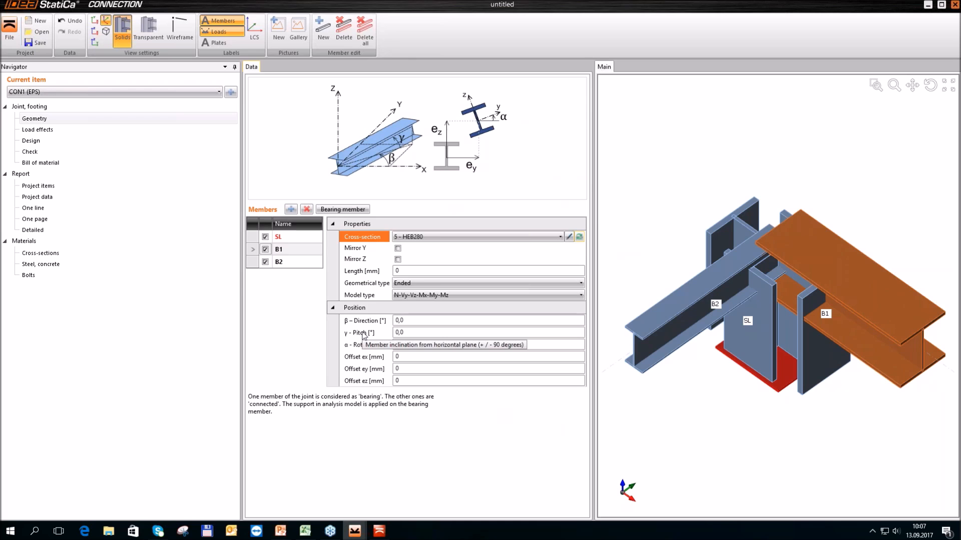
{"action": "left_click", "coordinate": [399, 332]}
{"action": "type", "text": "-6"}
{"action": "key", "text": "Tab"}
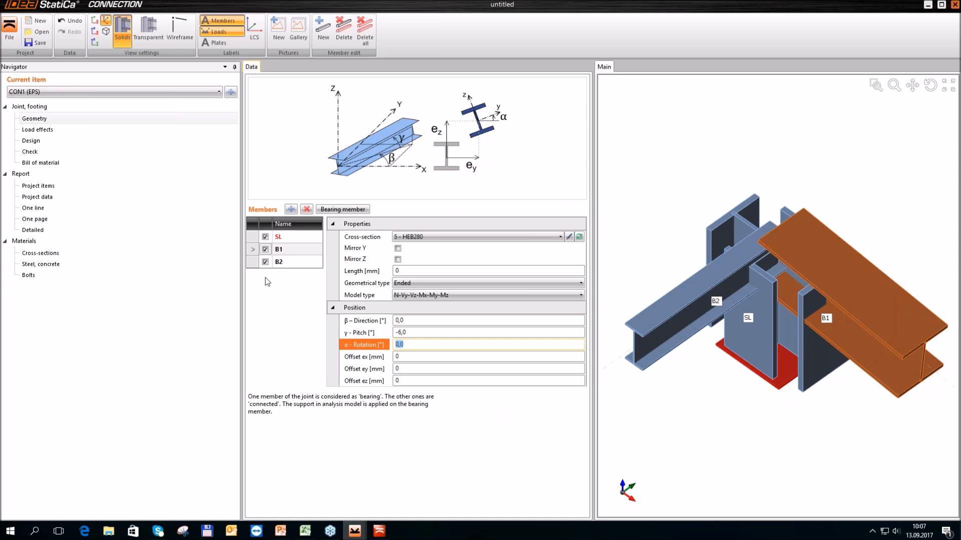
Assign a new rolled HEA180 cross-section to beam B2
{"action": "left_click", "coordinate": [253, 262]}
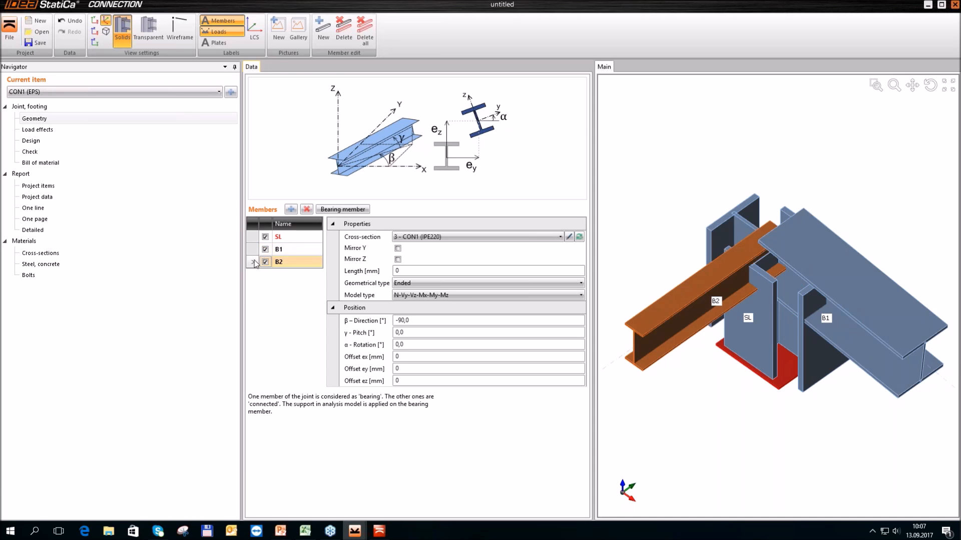
{"action": "left_click", "coordinate": [579, 237]}
{"action": "left_click", "coordinate": [341, 184]}
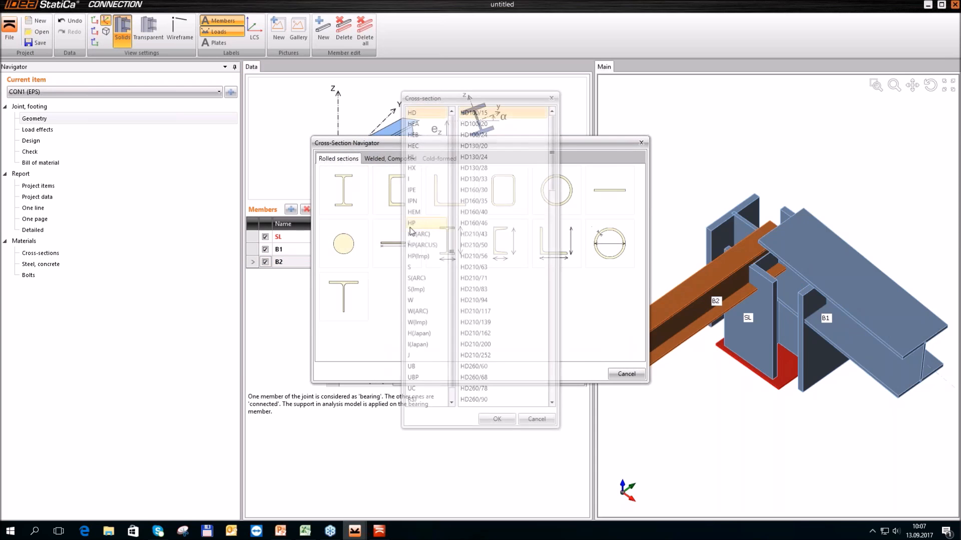
{"action": "left_click", "coordinate": [413, 124]}
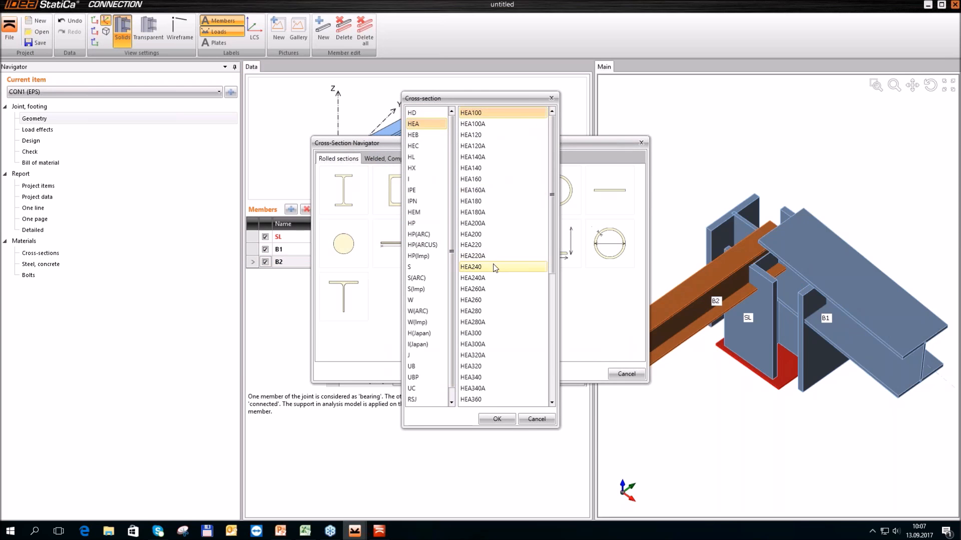
{"action": "left_click", "coordinate": [469, 201]}
{"action": "left_click", "coordinate": [496, 419]}
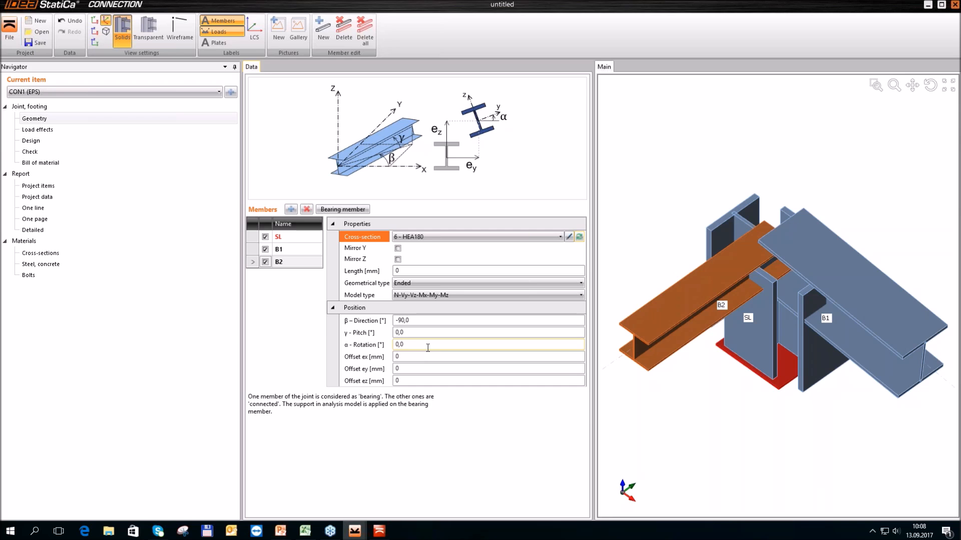
Set the α rotation of beam B2 to -6°
{"action": "left_click", "coordinate": [379, 344]}
{"action": "type", "text": "-"}
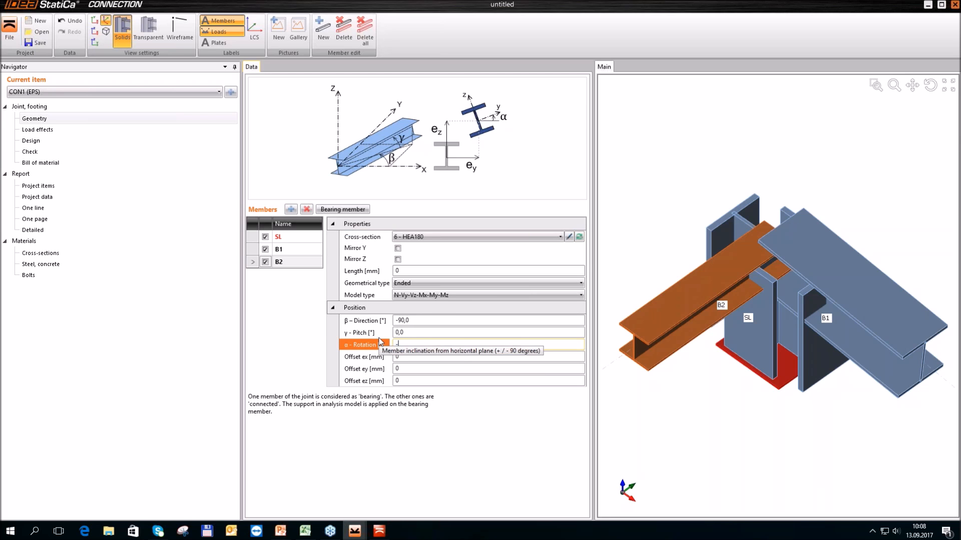
{"action": "type", "text": "6"}
{"action": "key", "text": "Tab"}
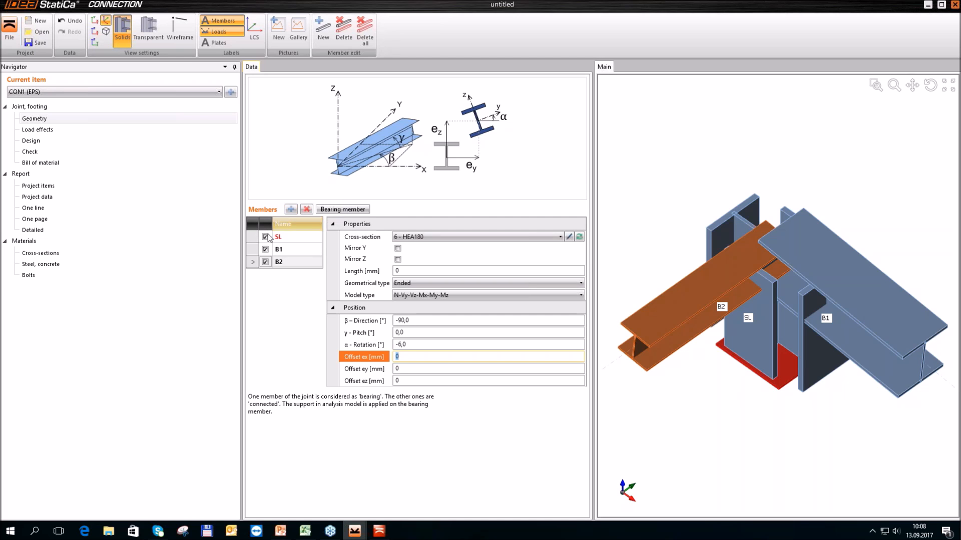
Add a new member based on beam B1, with its direction set to 180° and its pitch to 6°
{"action": "left_click", "coordinate": [281, 249]}
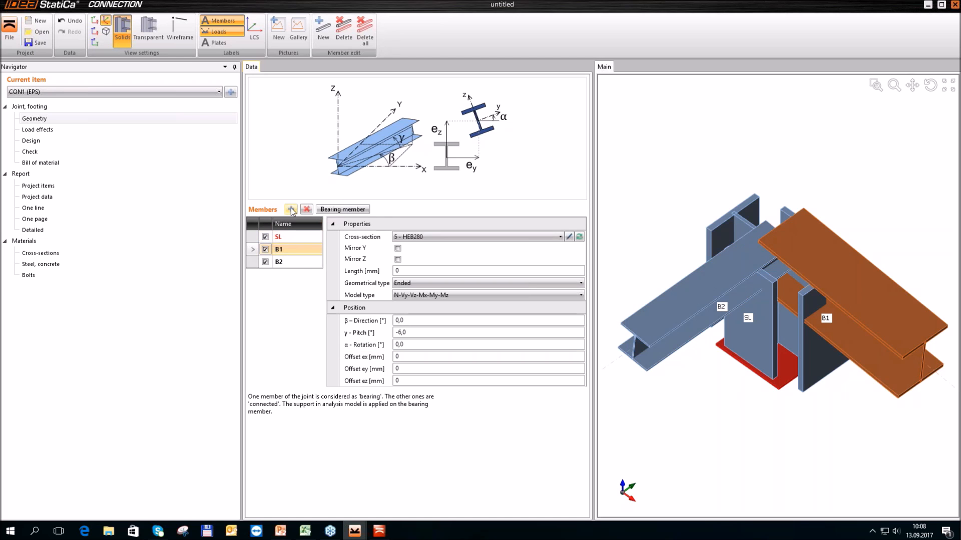
{"action": "left_click", "coordinate": [291, 209]}
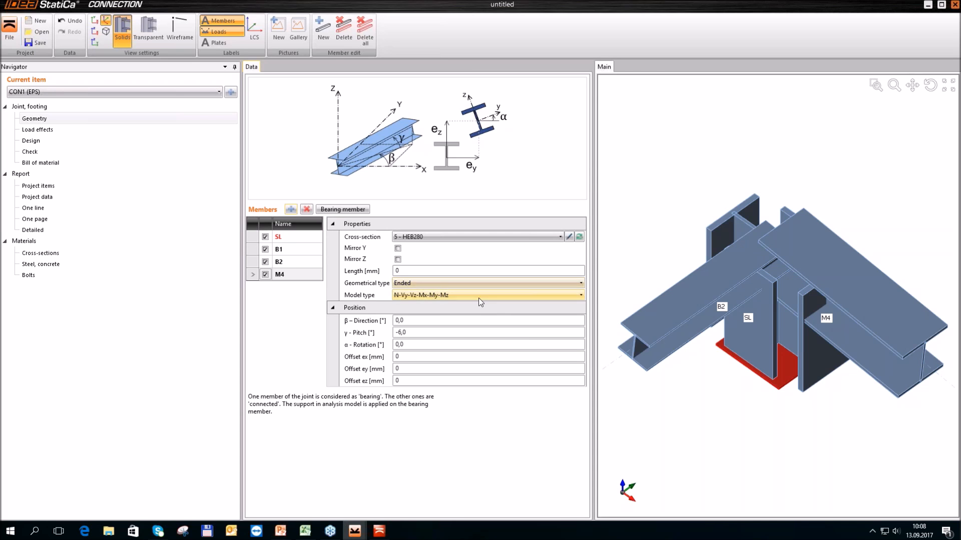
{"action": "left_click", "coordinate": [423, 320]}
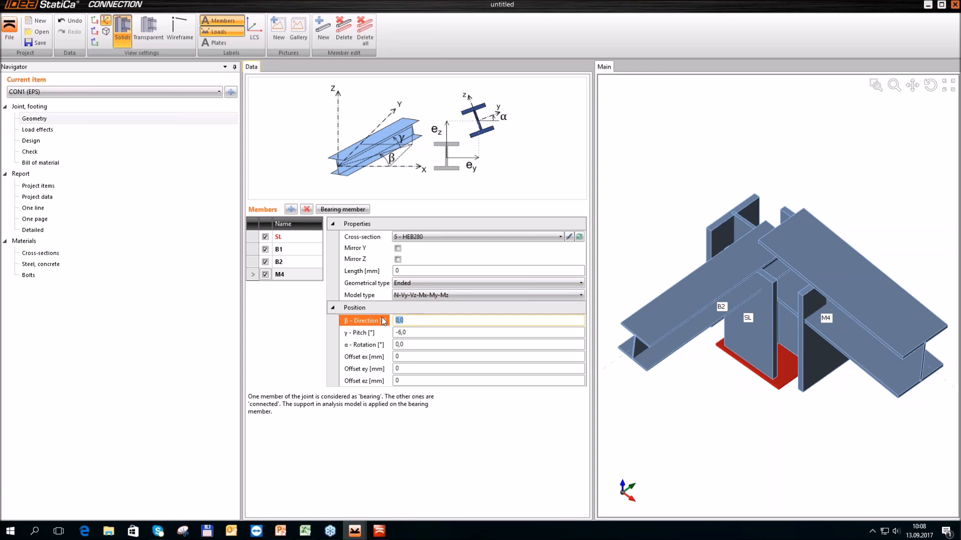
{"action": "type", "text": "180"}
{"action": "key", "text": "Tab"}
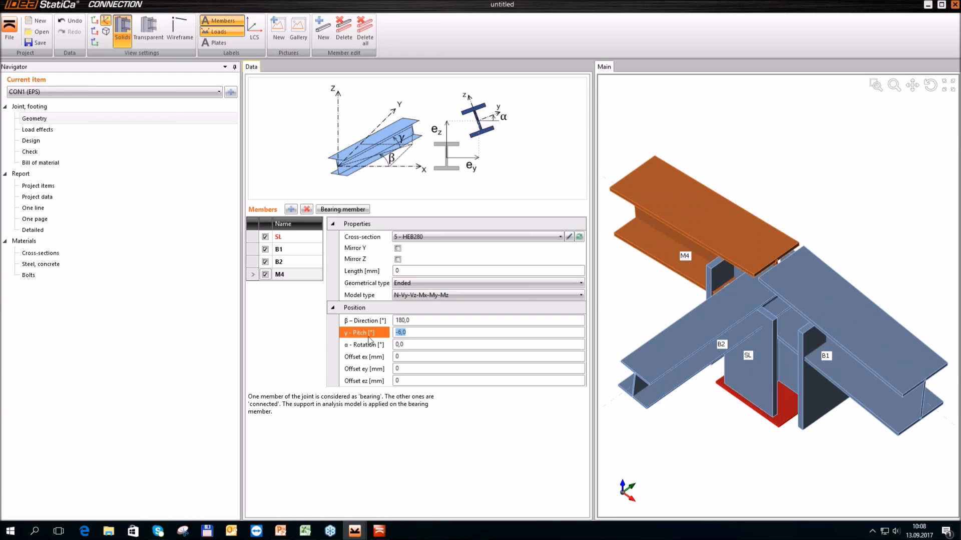
{"action": "type", "text": "6"}
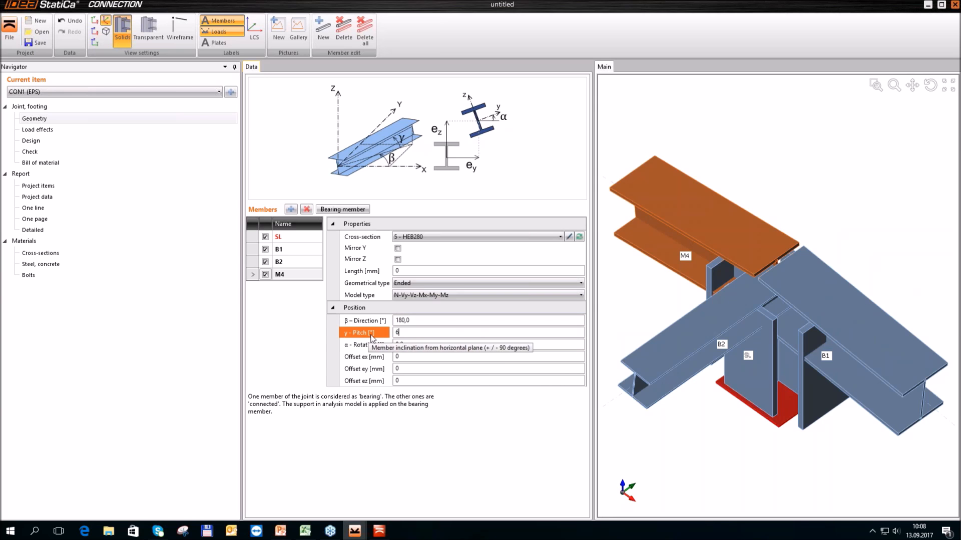
{"action": "key", "text": "Tab"}
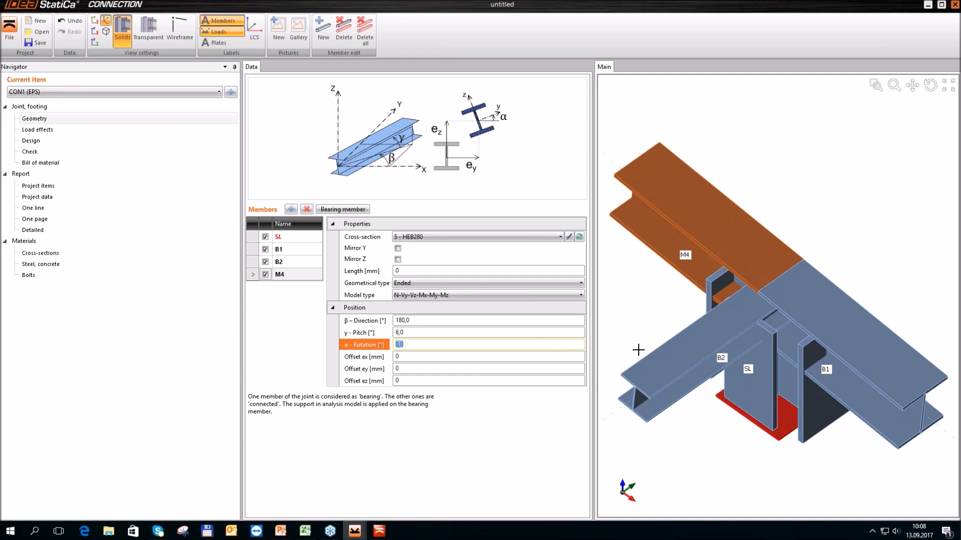
Add a further member to the joint and assign it a new rolled L100X8 angle cross-section
{"action": "left_click", "coordinate": [291, 209]}
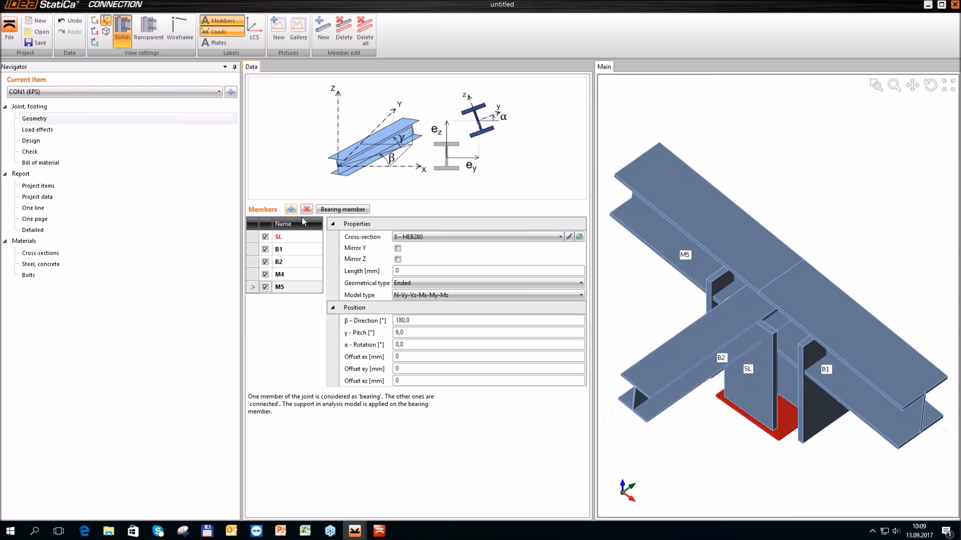
{"action": "left_click", "coordinate": [579, 237]}
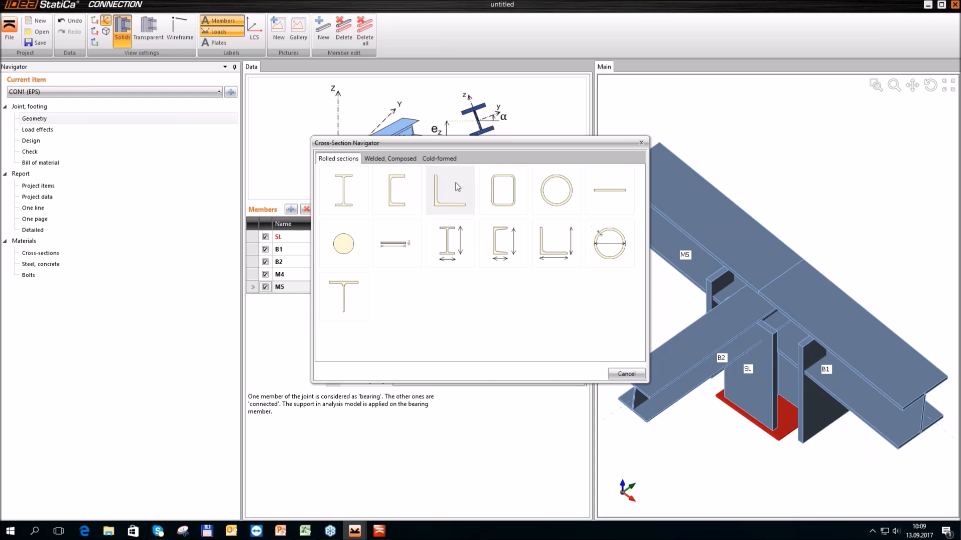
{"action": "left_click", "coordinate": [442, 190]}
{"action": "left_click", "coordinate": [415, 146]}
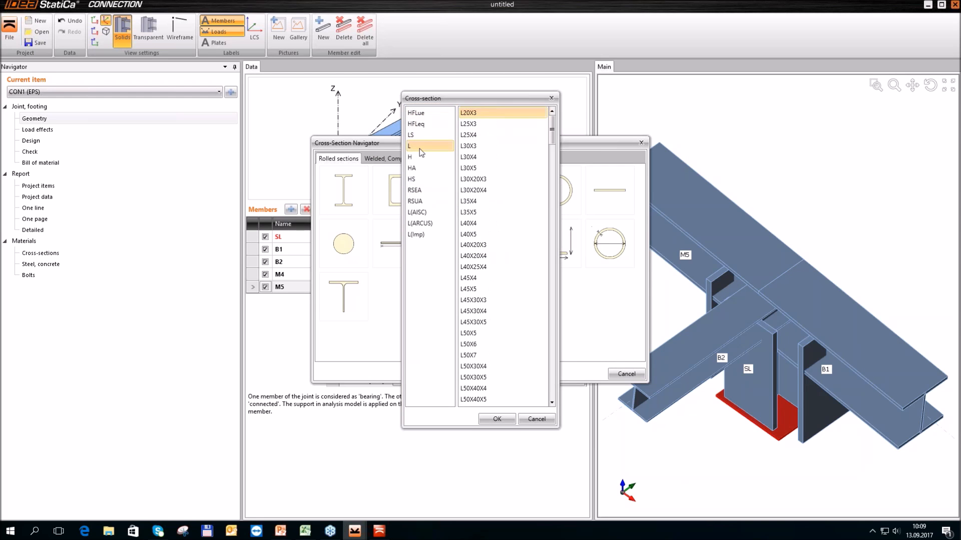
{"action": "left_click", "coordinate": [503, 311]}
{"action": "scroll", "coordinate": [503, 312], "scroll_direction": "down", "scroll_amount": 6}
{"action": "scroll", "coordinate": [503, 314], "scroll_direction": "down", "scroll_amount": 3}
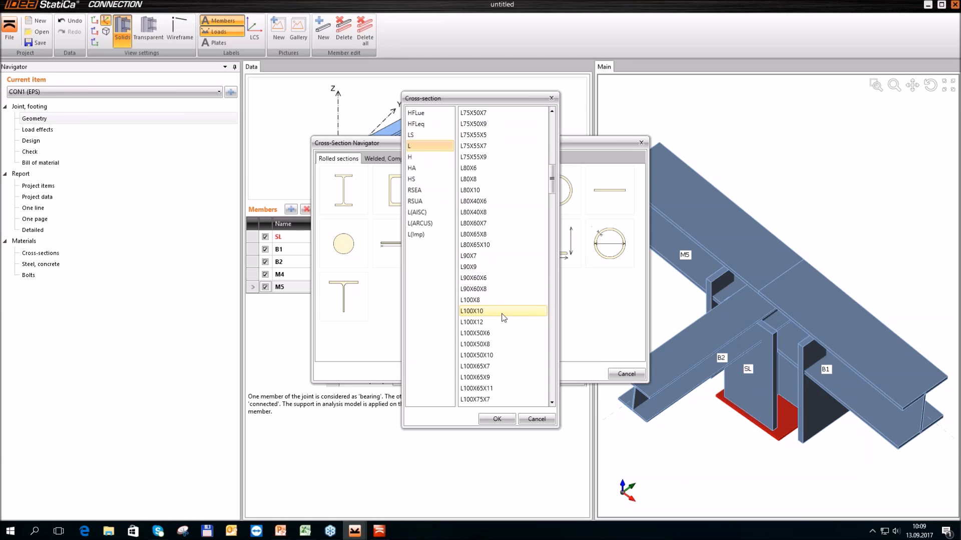
{"action": "left_click", "coordinate": [478, 300]}
{"action": "left_click", "coordinate": [497, 419]}
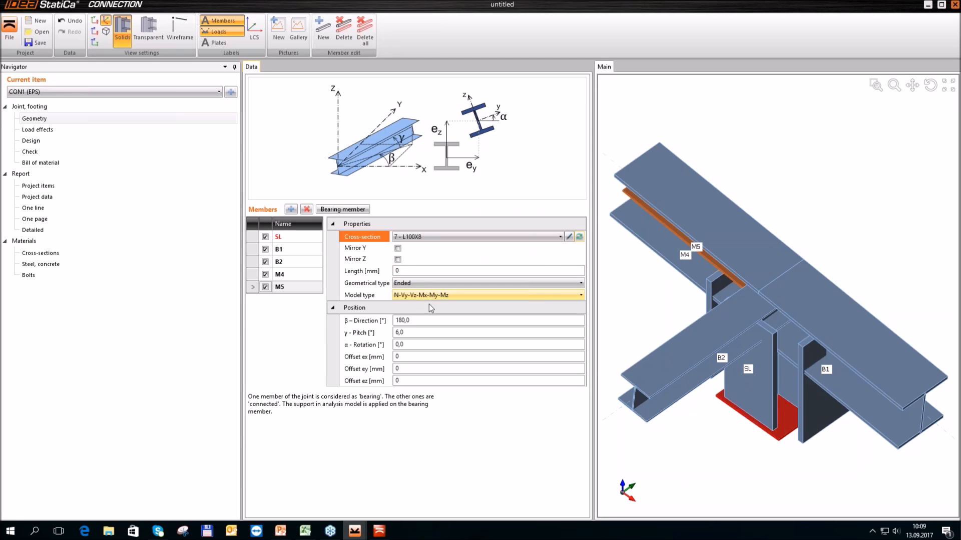
Set the L100X8 member's direction to 0° and its pitch to -40°
{"action": "left_click", "coordinate": [367, 320]}
{"action": "type", "text": "0"}
{"action": "key", "text": "Tab"}
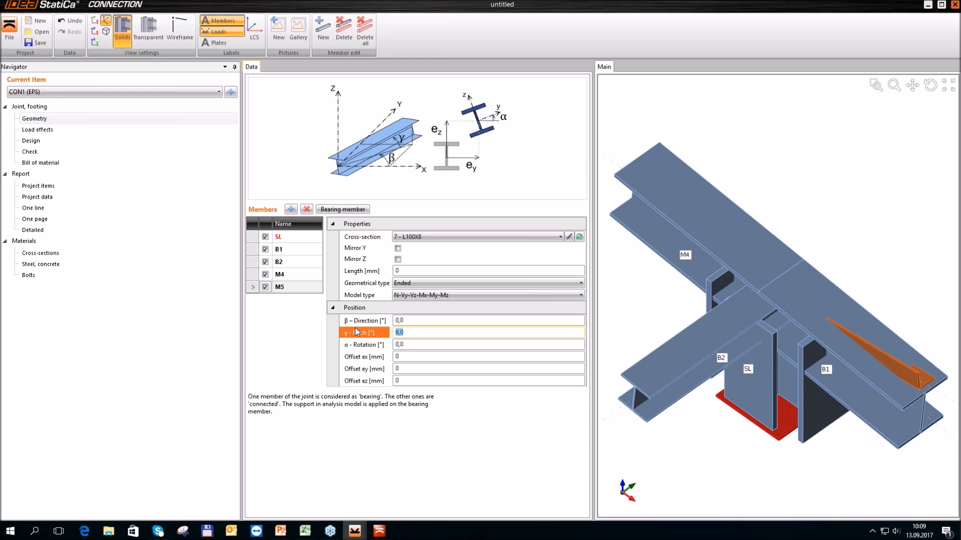
{"action": "type", "text": "-40"}
{"action": "key", "text": "Tab"}
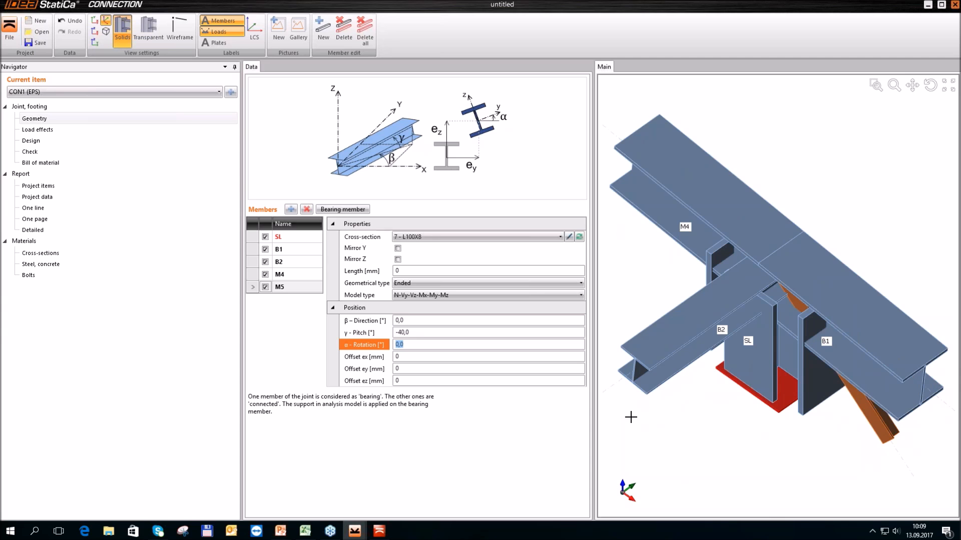
Change the model type of the L100X8 member to N-Vy-Vz
{"action": "right_click_drag", "start_coordinate": [732, 457], "coordinate": [746, 407]}
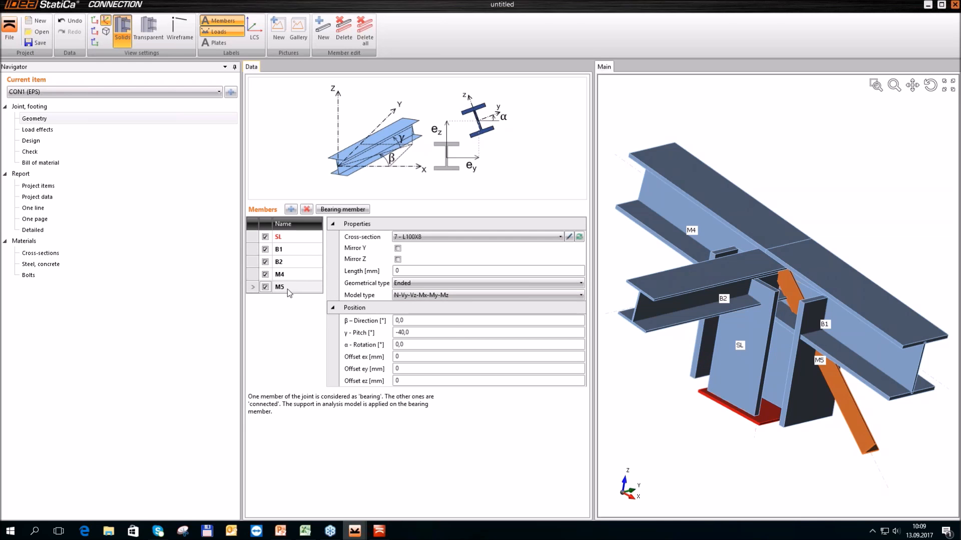
{"action": "mouse_move", "coordinate": [376, 299]}
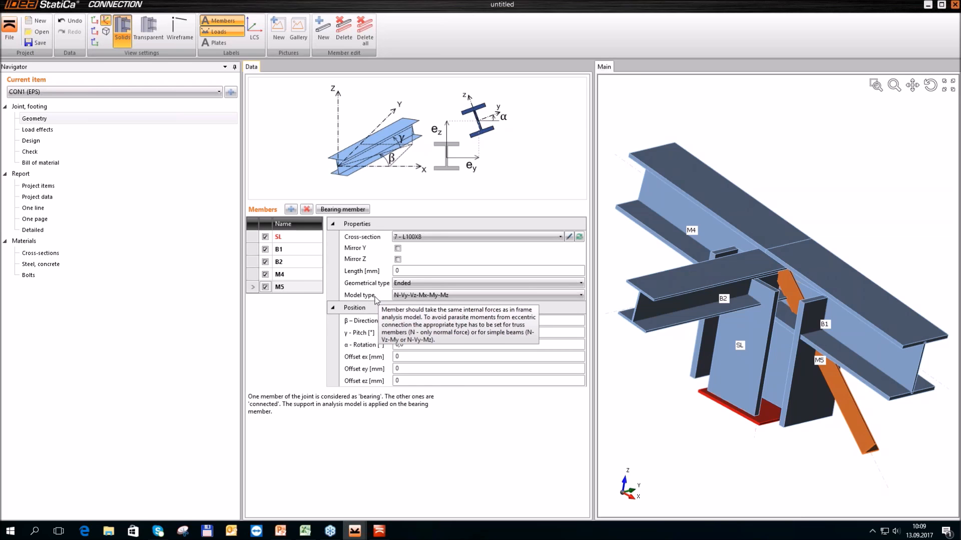
{"action": "left_click", "coordinate": [463, 295]}
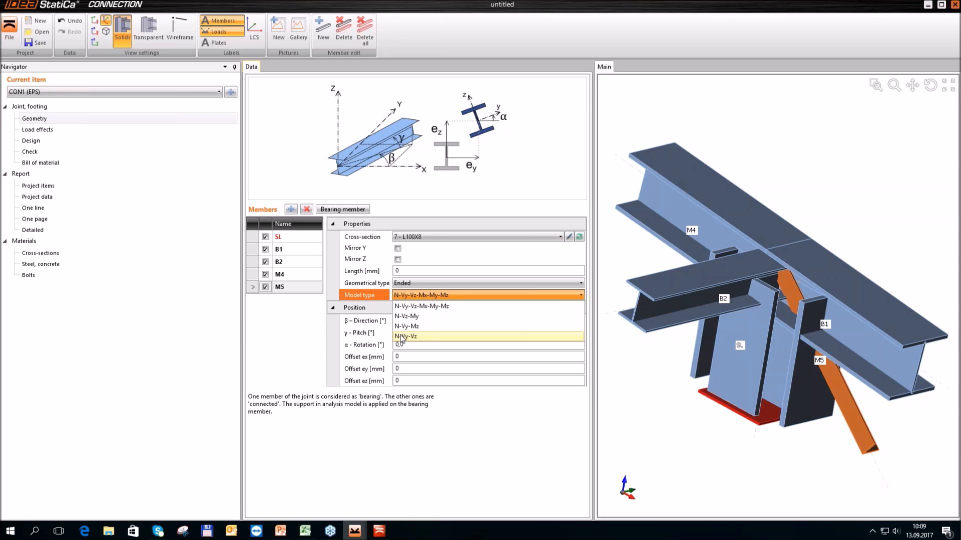
{"action": "left_click", "coordinate": [400, 336]}
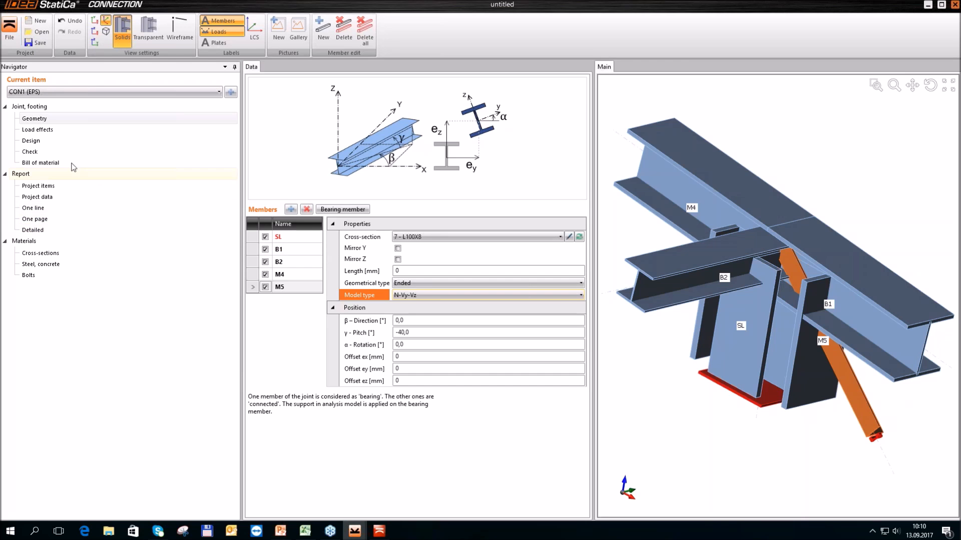
Add a cut operation in the joint design that trims column SL by beam B1, using the Farther cutting plane
{"action": "left_click", "coordinate": [29, 142]}
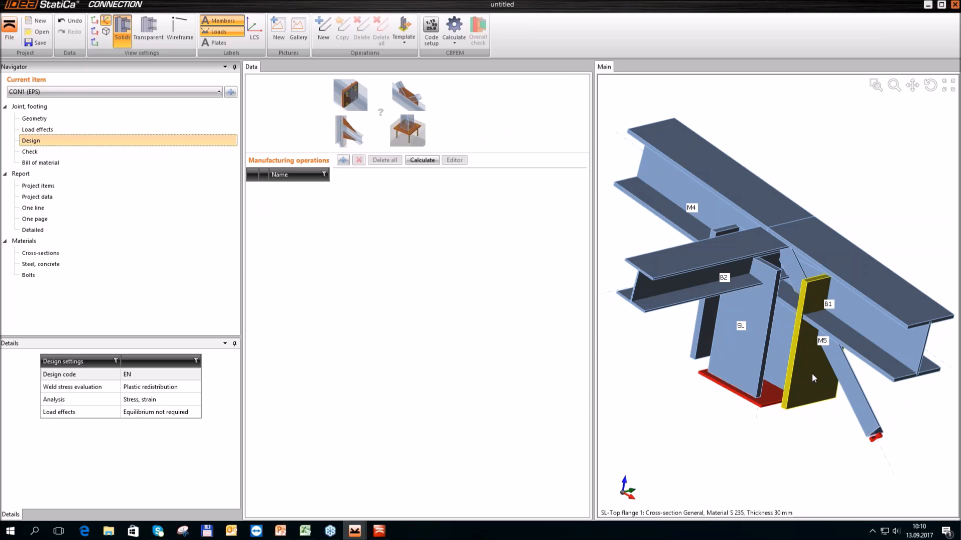
{"action": "scroll", "coordinate": [735, 332], "scroll_direction": "down", "scroll_amount": 3}
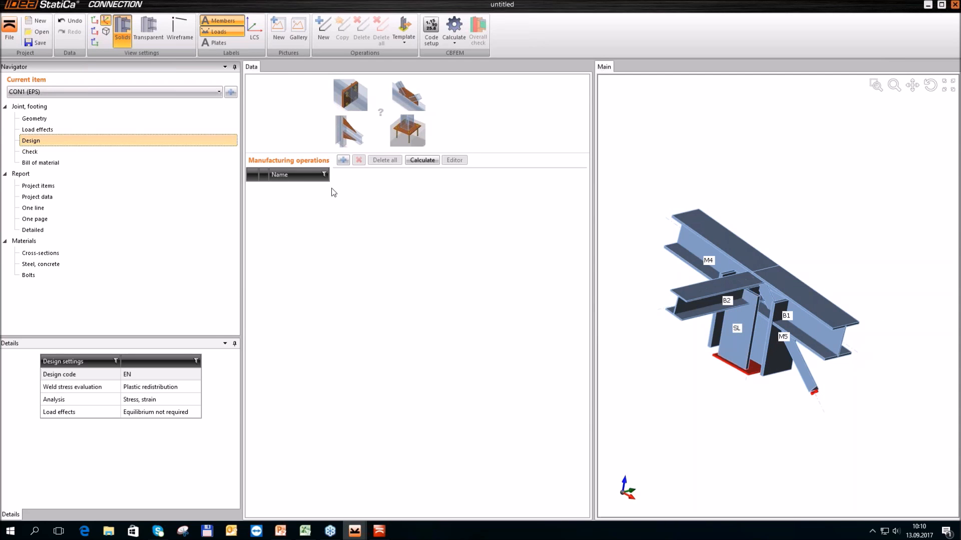
{"action": "left_click", "coordinate": [342, 160]}
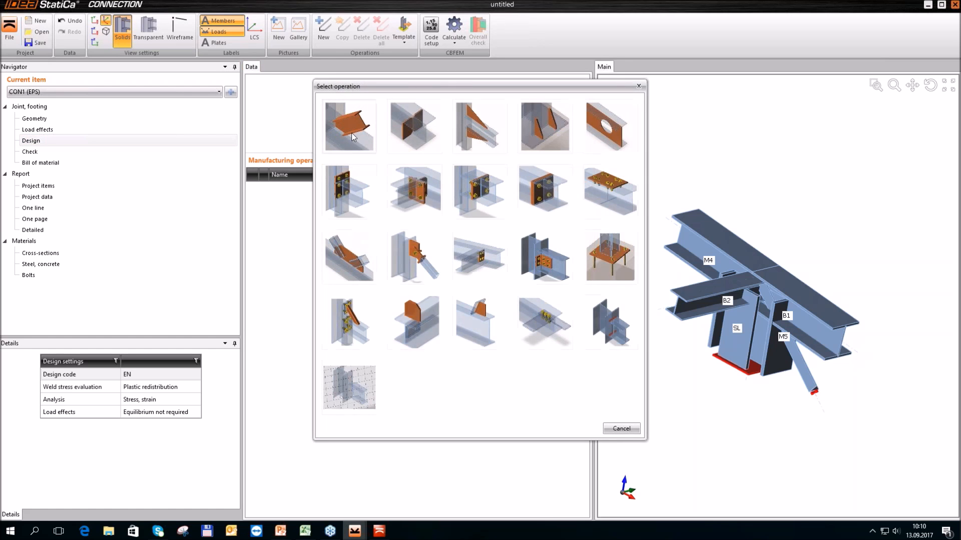
{"action": "left_click", "coordinate": [352, 134]}
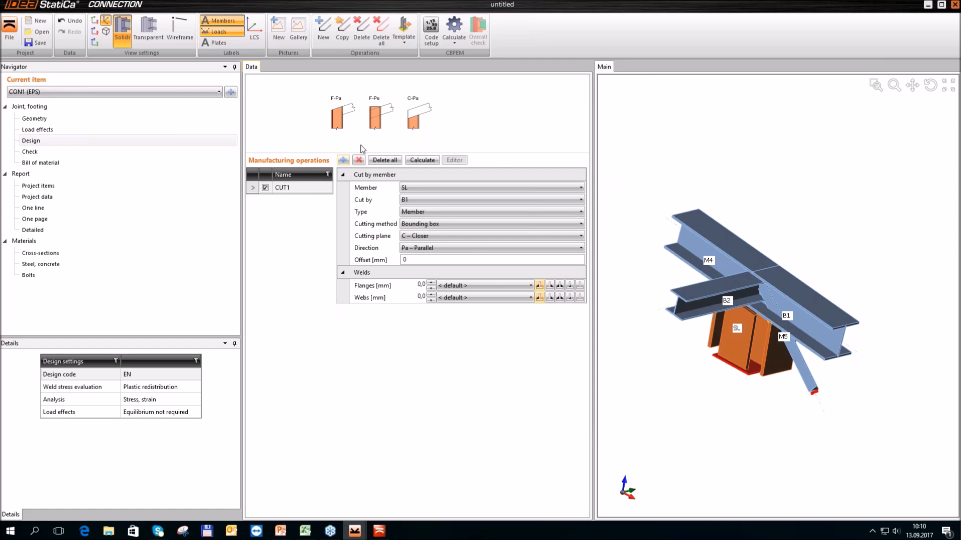
{"action": "left_click", "coordinate": [477, 238]}
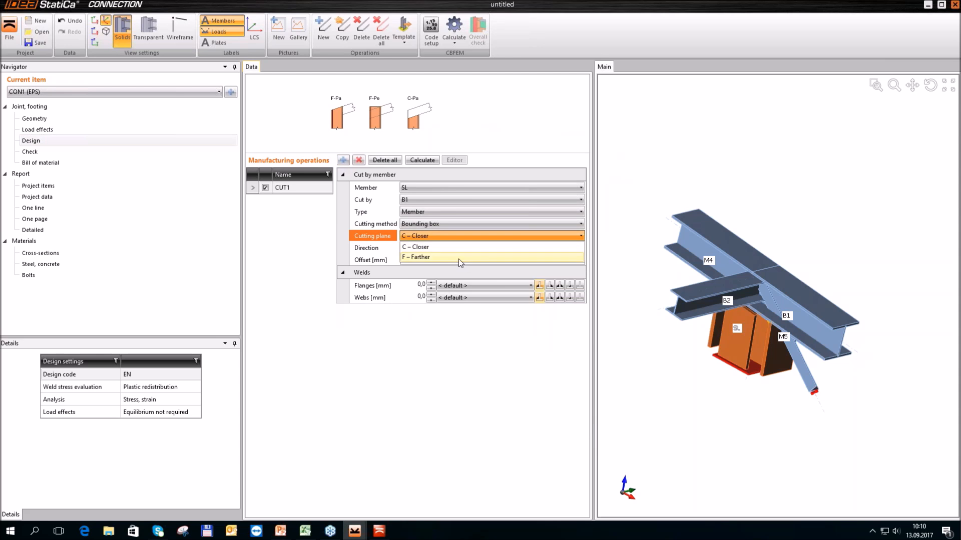
{"action": "left_click", "coordinate": [458, 258]}
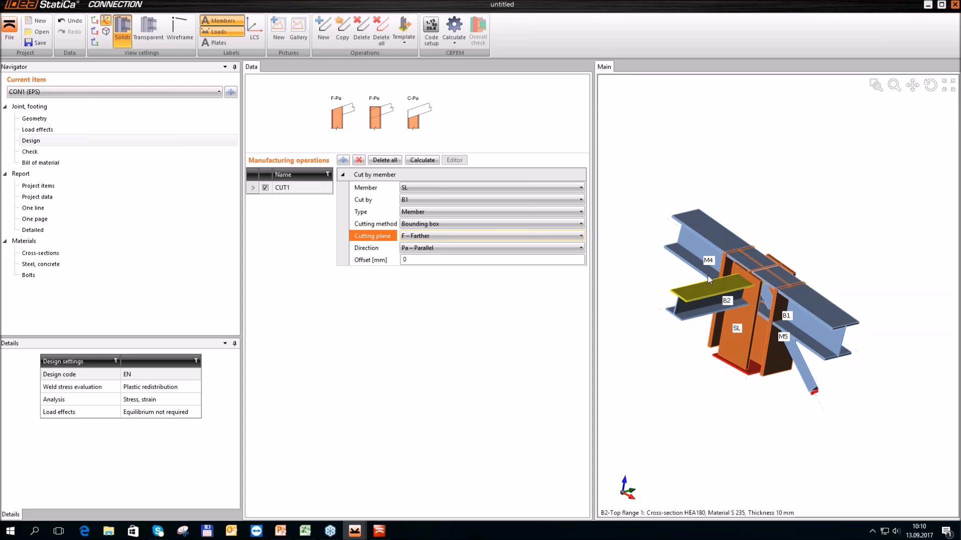
Set the offset of column SL's cut to 18 mm
{"action": "left_click", "coordinate": [439, 259]}
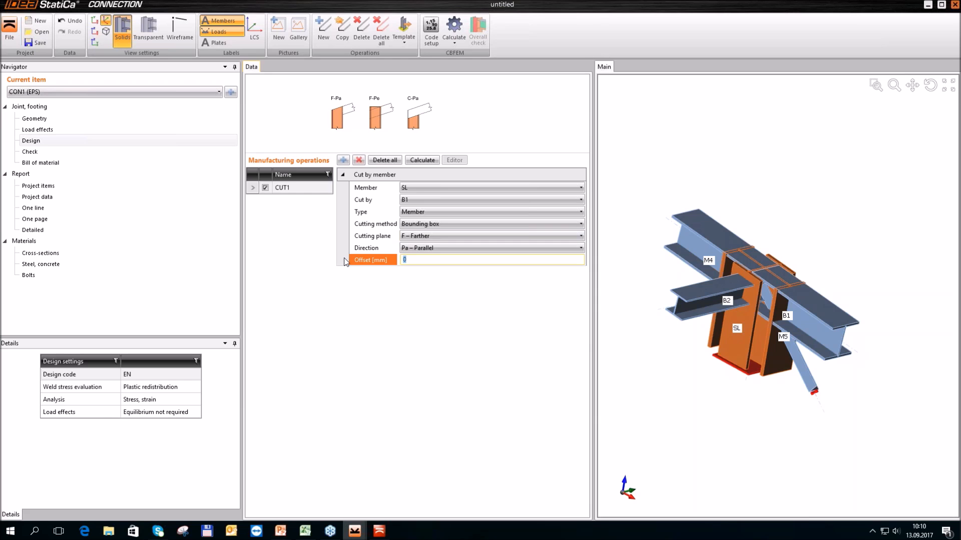
{"action": "type", "text": "18"}
{"action": "key", "text": "Return"}
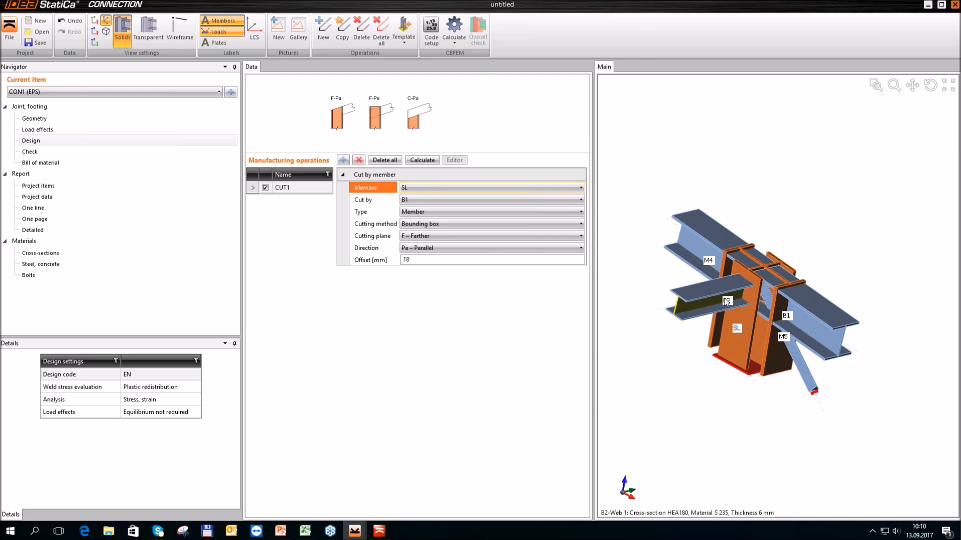
Add a beam-to-column end plate operation to the joint, with M20 8.8 bolts
{"action": "scroll", "coordinate": [749, 293], "scroll_direction": "down", "scroll_amount": 1}
{"action": "middle_click_drag", "start_coordinate": [680, 330], "coordinate": [725, 313], "text": "ctrl"}
{"action": "middle_click_drag", "start_coordinate": [848, 243], "coordinate": [830, 223], "text": "ctrl"}
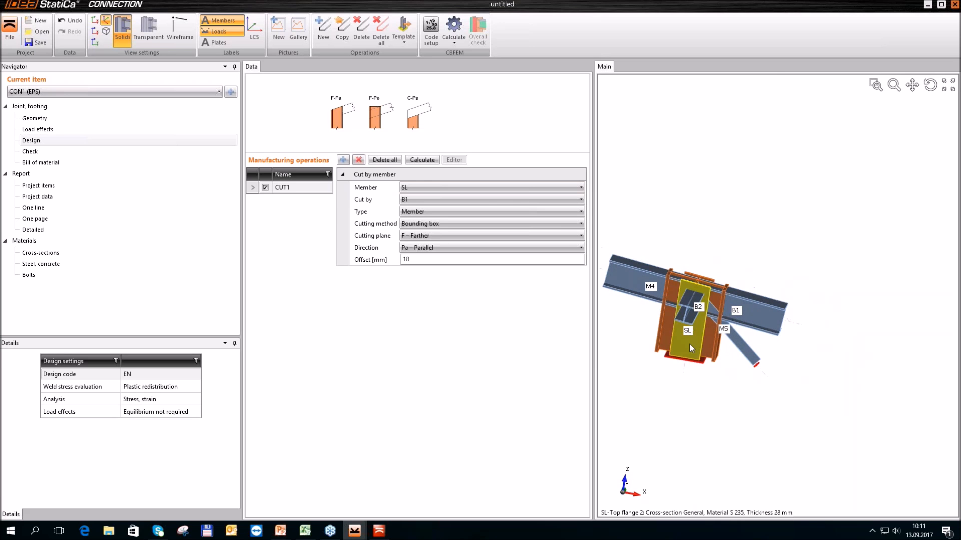
{"action": "middle_click_drag", "start_coordinate": [665, 384], "coordinate": [726, 388], "text": "ctrl"}
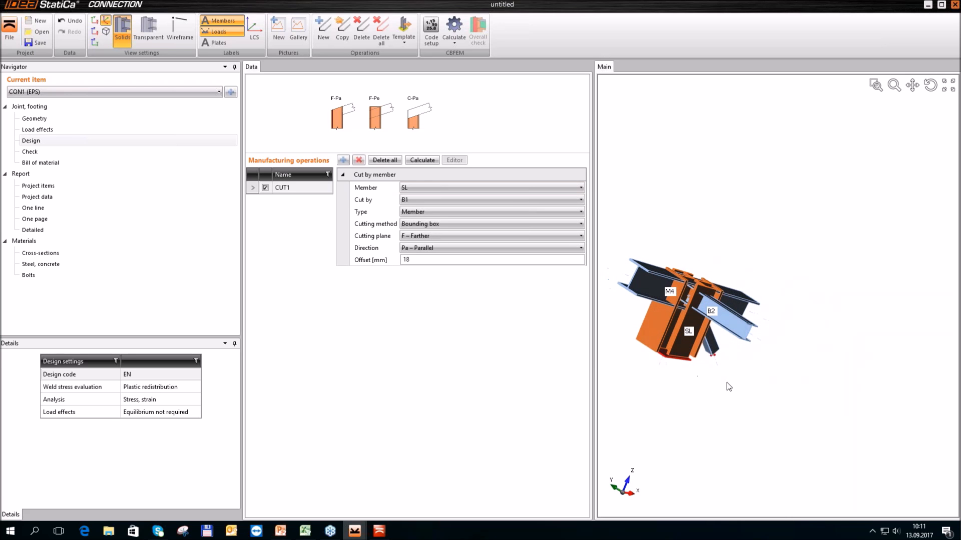
{"action": "middle_click_drag", "start_coordinate": [779, 249], "coordinate": [720, 324], "text": "ctrl"}
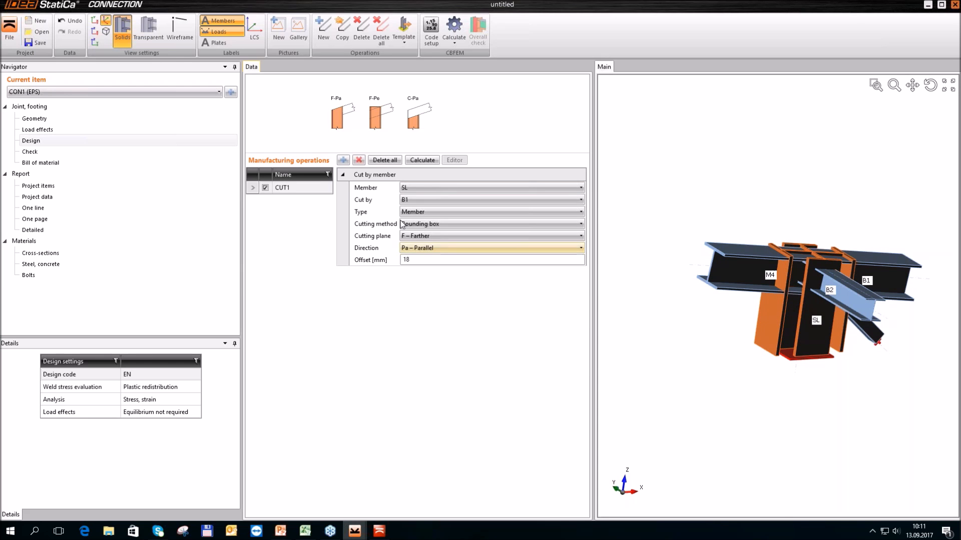
{"action": "left_click", "coordinate": [344, 161]}
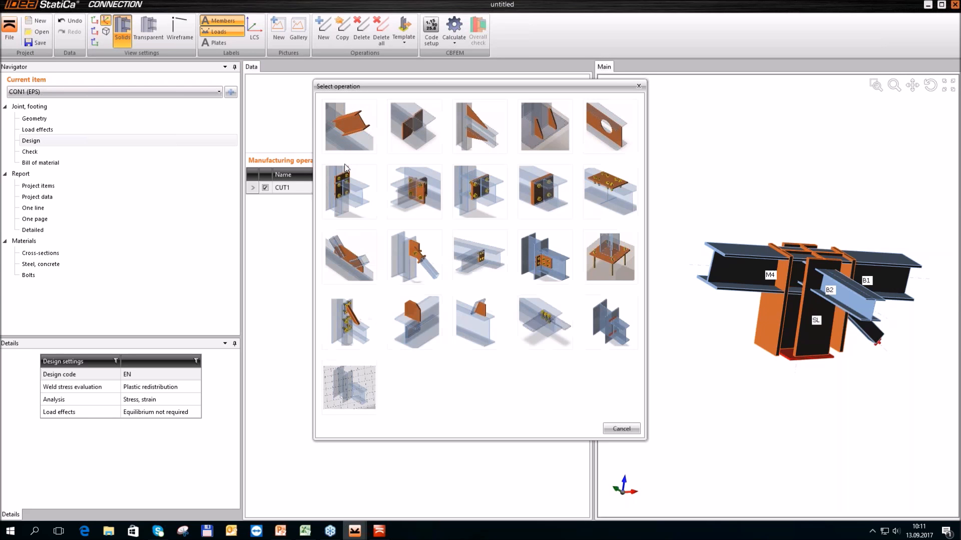
{"action": "left_click", "coordinate": [351, 200]}
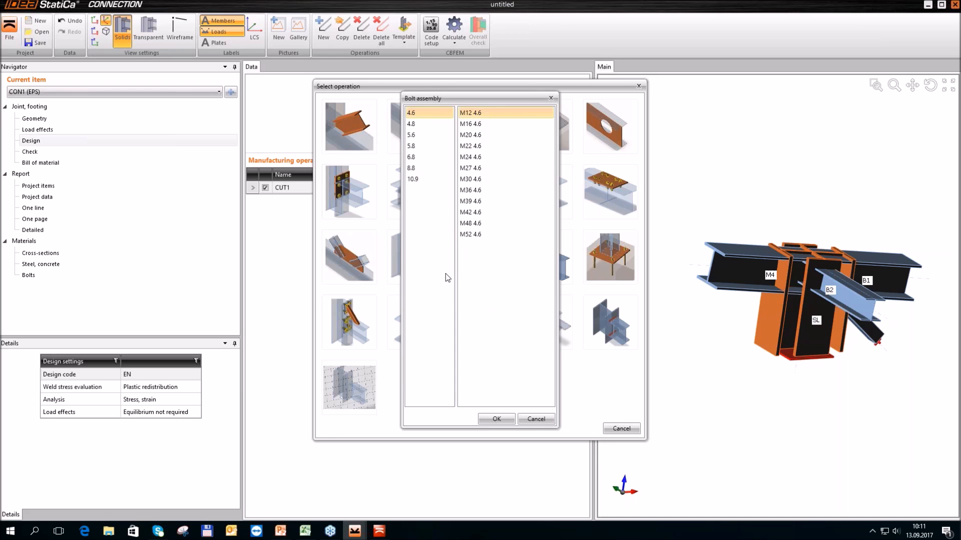
{"action": "left_click", "coordinate": [419, 170]}
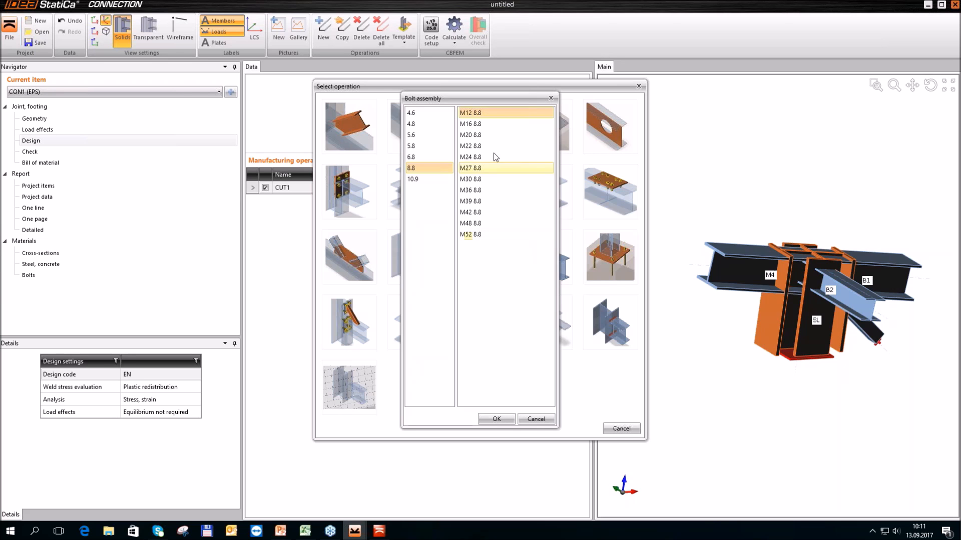
{"action": "left_click", "coordinate": [481, 136]}
{"action": "left_click", "coordinate": [496, 419]}
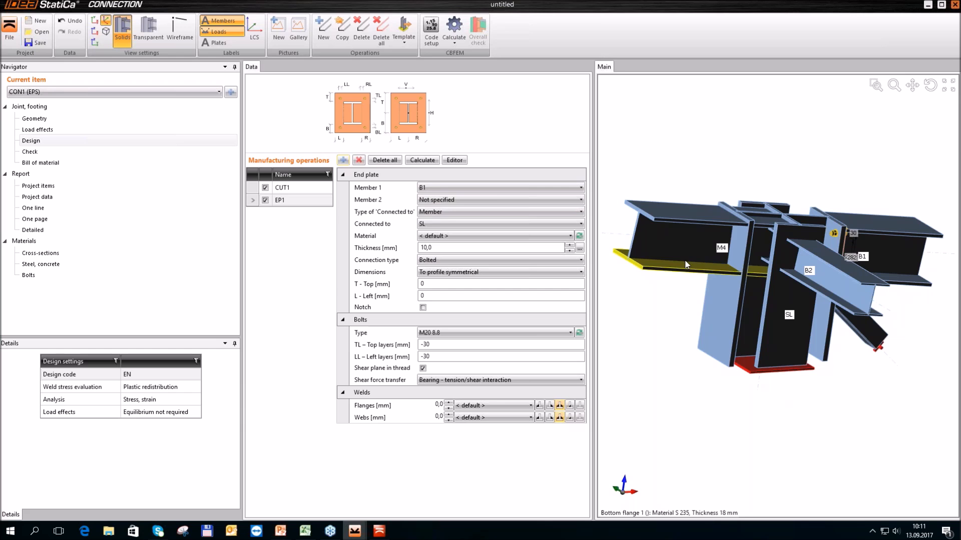
Assign the end plate to member M4 and set the plate thickness to 20 mm
{"action": "left_click", "coordinate": [489, 187]}
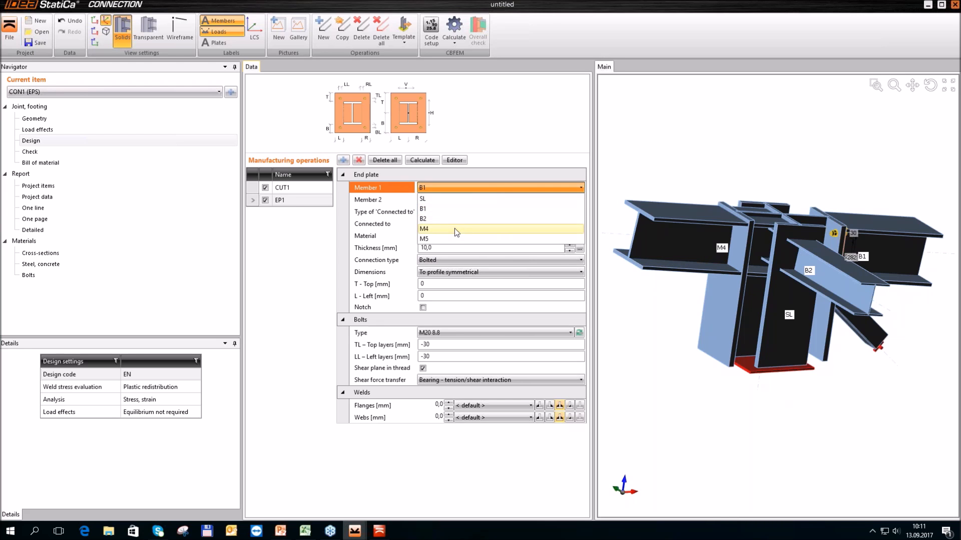
{"action": "left_click", "coordinate": [454, 228]}
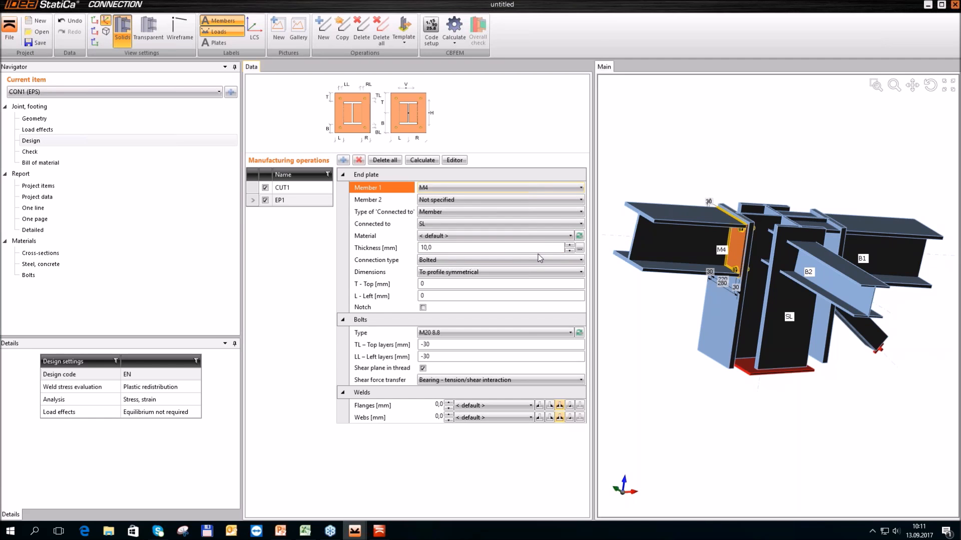
{"action": "left_click", "coordinate": [488, 248]}
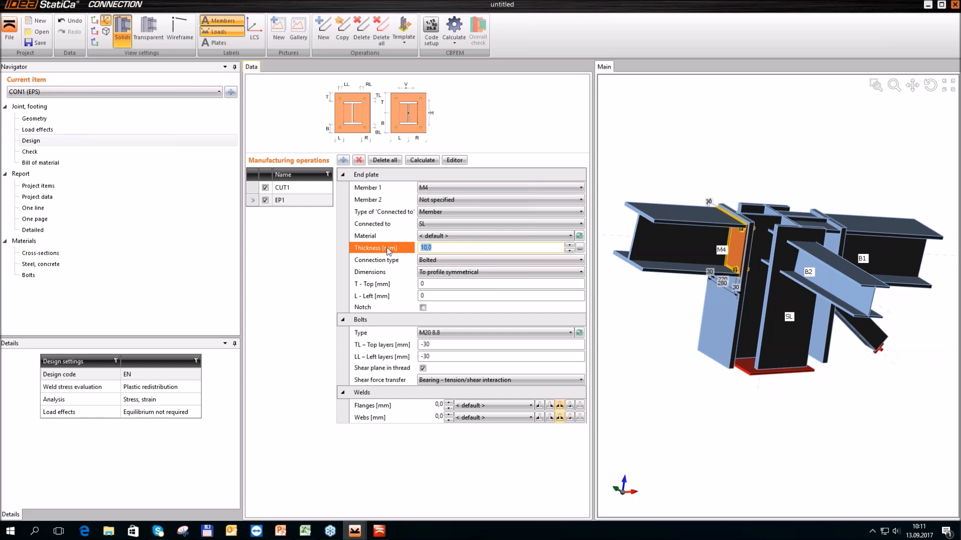
{"action": "type", "text": "20"}
{"action": "key", "text": "Tab"}
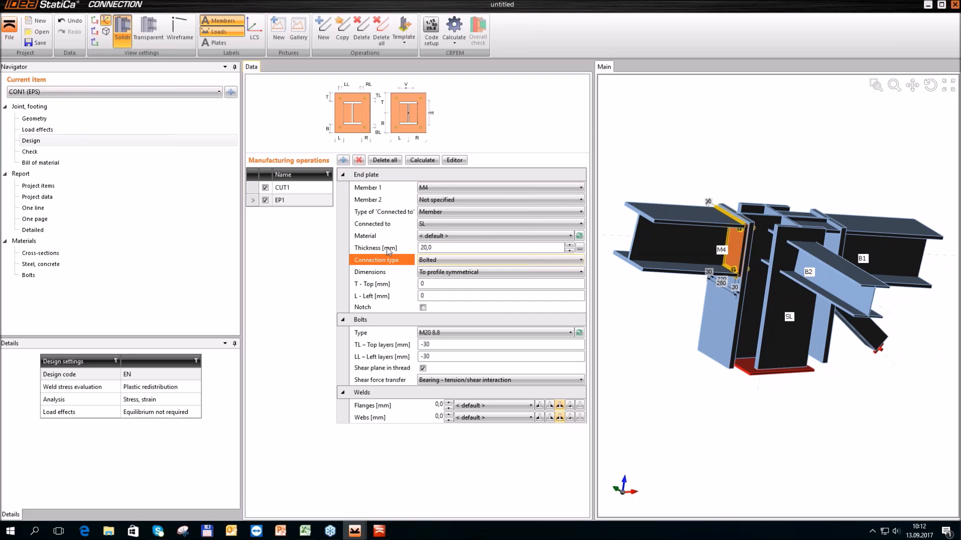
Dimension M4's end plate to profile, with a 15 mm top extension and a 150 mm bottom extension
{"action": "left_click", "coordinate": [499, 277]}
{"action": "left_click", "coordinate": [449, 283]}
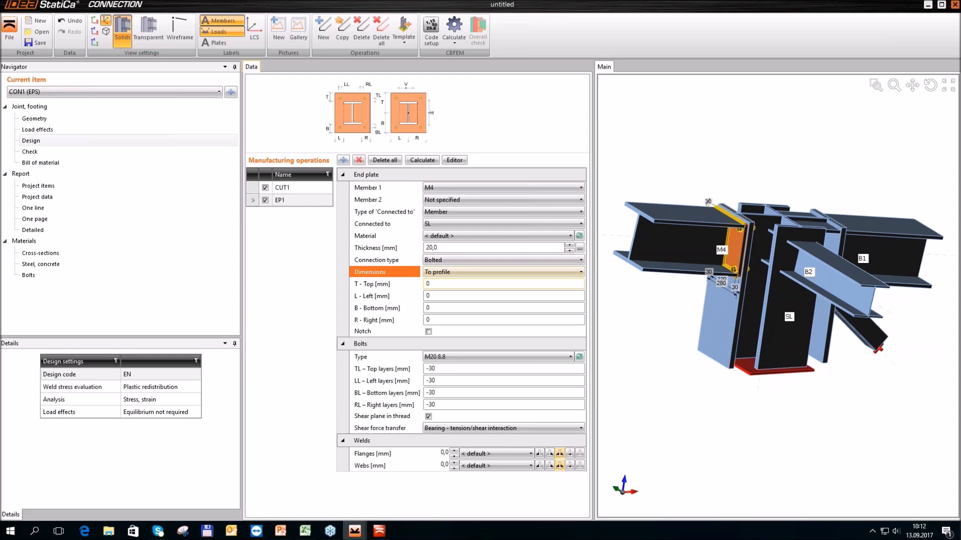
{"action": "left_click", "coordinate": [451, 283]}
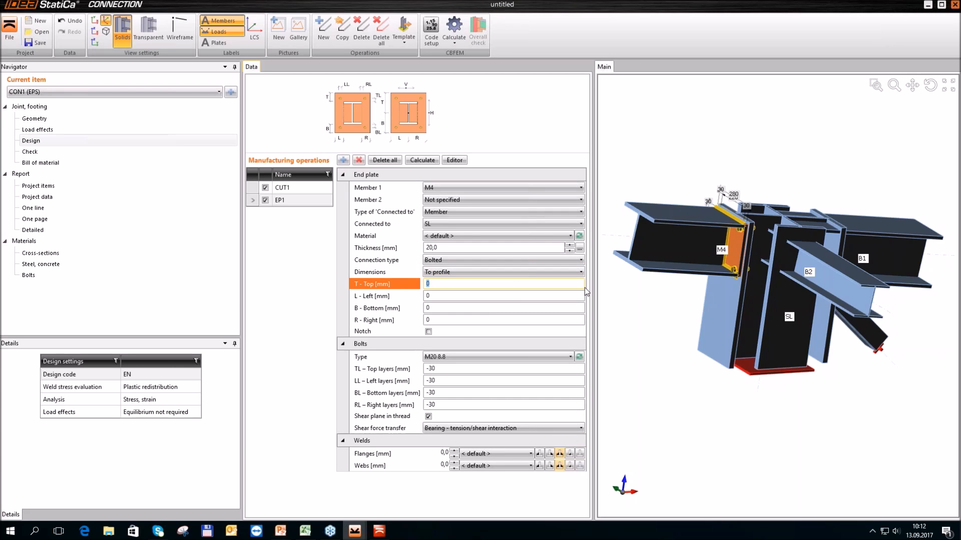
{"action": "type", "text": "15"}
{"action": "key", "text": "Tab"}
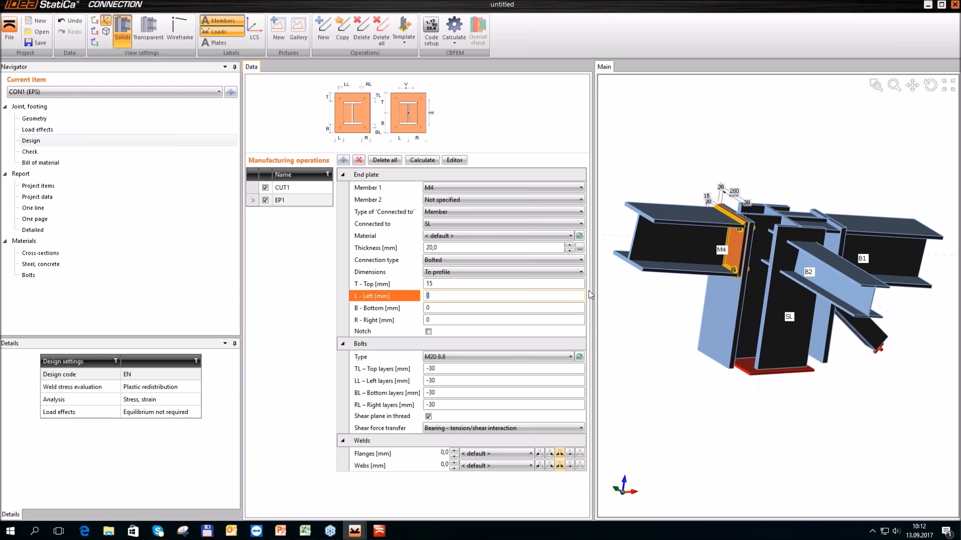
{"action": "key", "text": "Tab"}
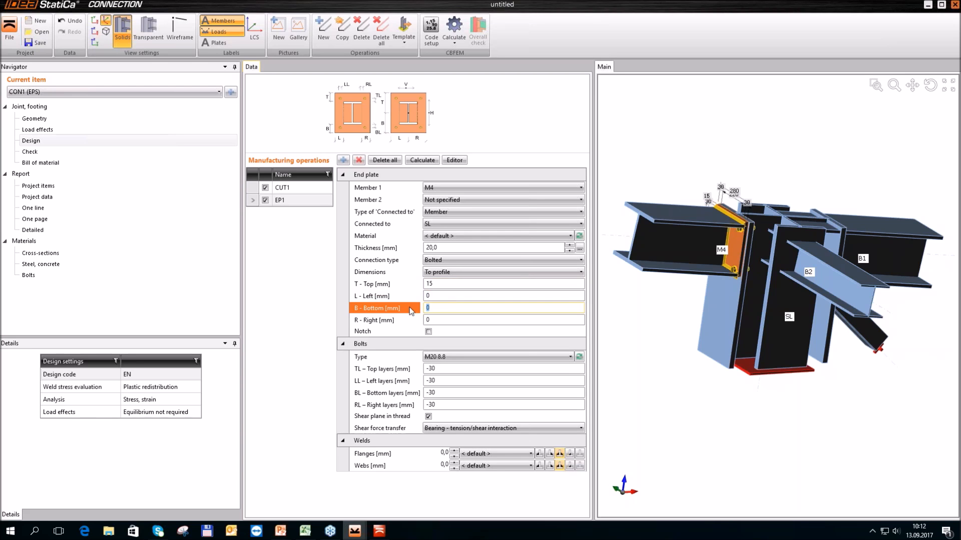
{"action": "type", "text": "150"}
{"action": "key", "text": "Tab"}
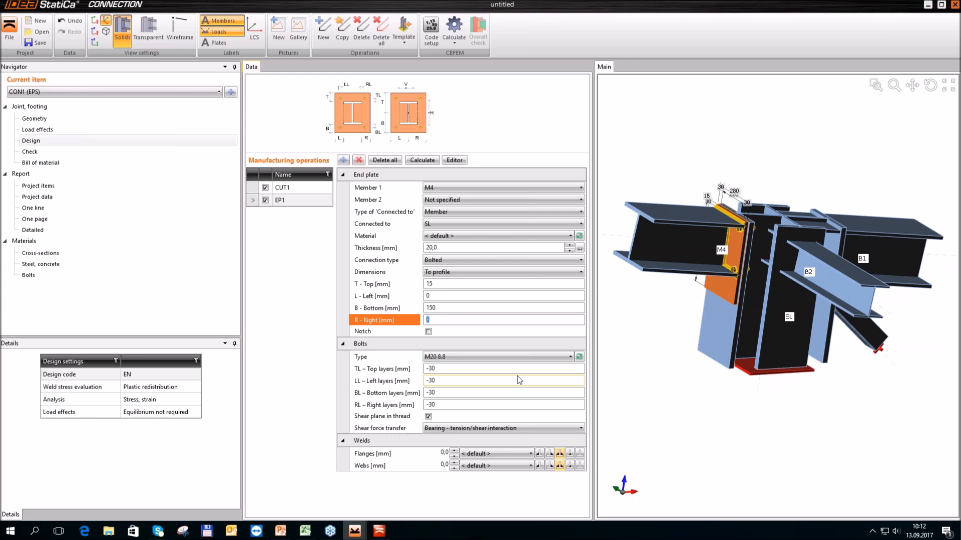
Set the top bolt layers of M4's end plate to -50 mm and the left layers to -40 mm
{"action": "left_click", "coordinate": [455, 368]}
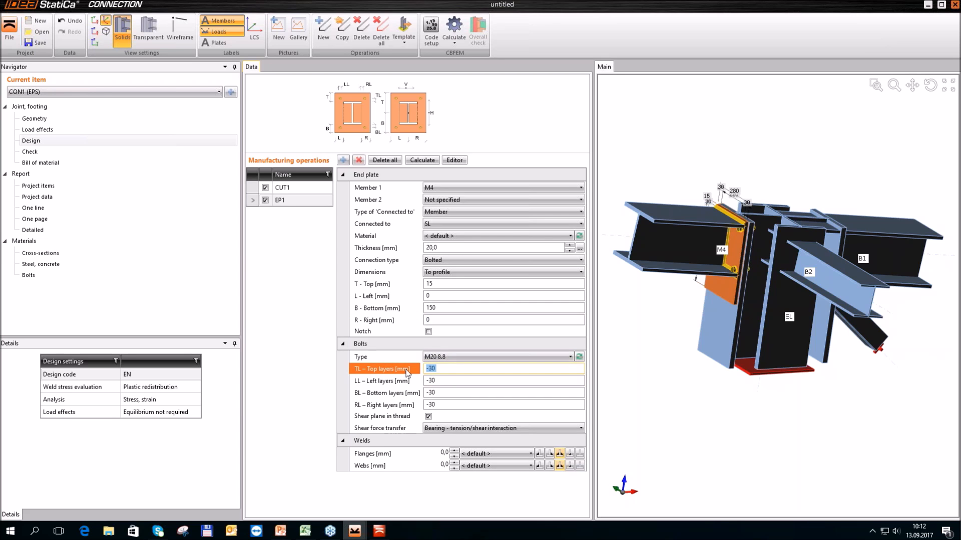
{"action": "type", "text": "-5"}
{"action": "key", "text": "Tab"}
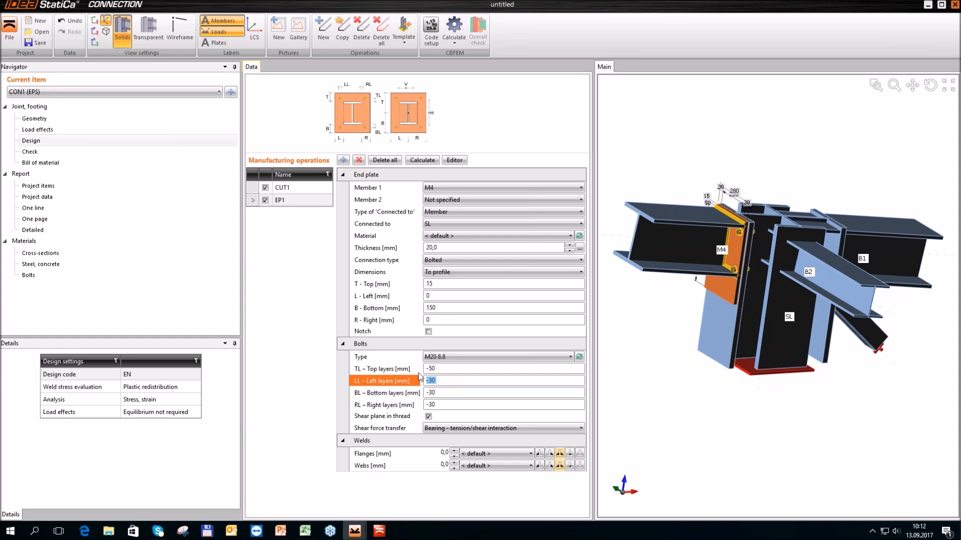
{"action": "type", "text": "-40"}
{"action": "key", "text": "Tab"}
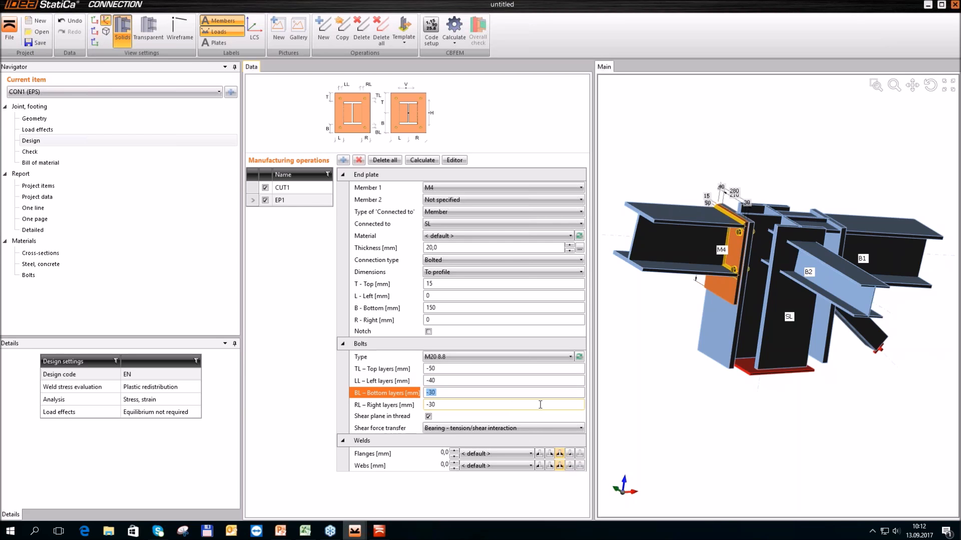
Set the bottom bolt layers of M4's end plate to -60 50 120 and the right layers to -40 mm
{"action": "type", "text": "-60 50 120"}
{"action": "key", "text": "Tab"}
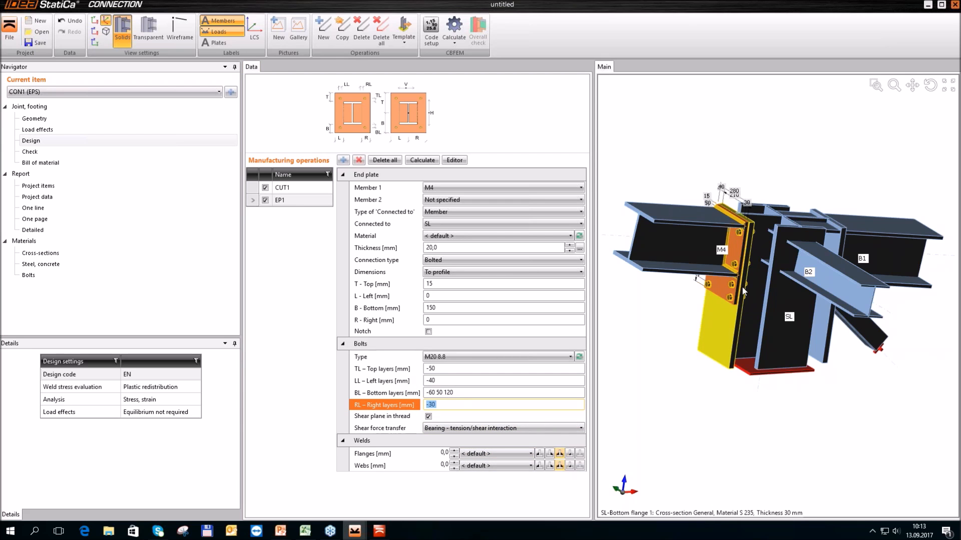
{"action": "mouse_move", "coordinate": [404, 408]}
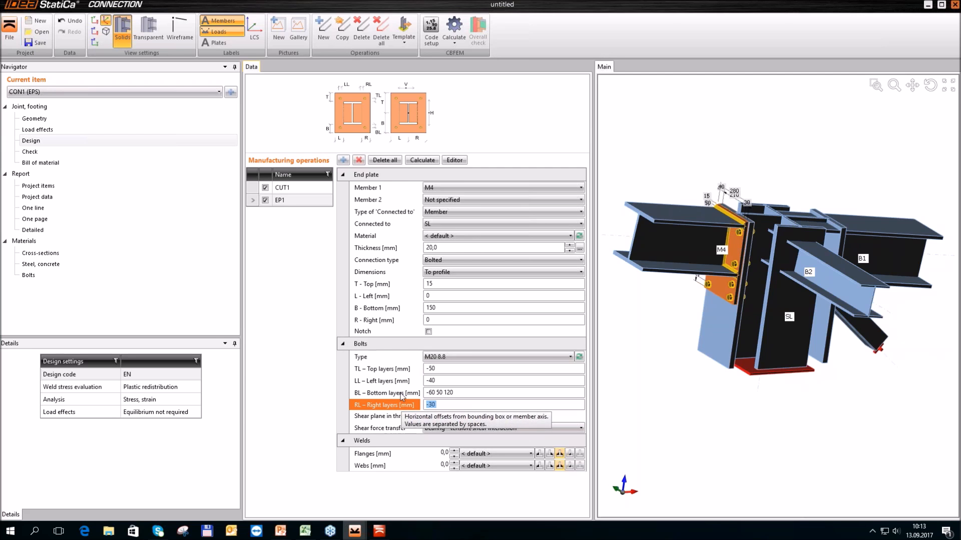
{"action": "left_click_drag", "start_coordinate": [449, 405], "coordinate": [417, 406]}
{"action": "left_click", "coordinate": [402, 406]}
{"action": "type", "text": "-40"}
{"action": "key", "text": "Tab"}
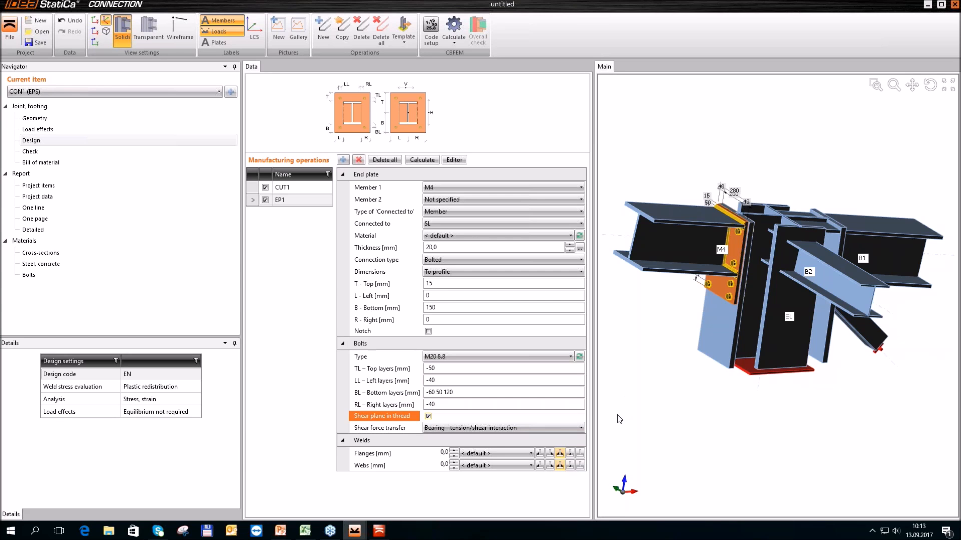
Give M4's end plate double fillet welds with a 4 mm throat on both flanges and webs
{"action": "left_click", "coordinate": [442, 453]}
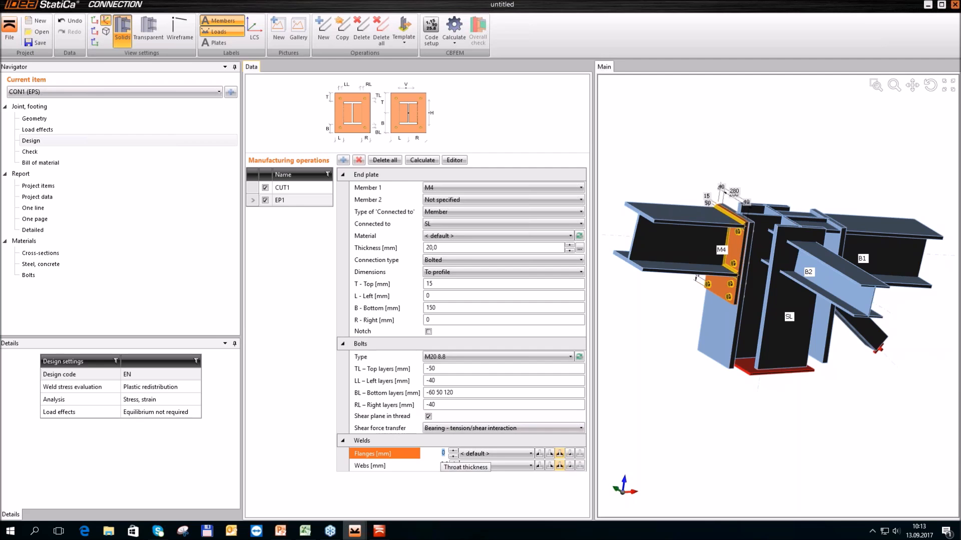
{"action": "type", "text": "4"}
{"action": "left_click", "coordinate": [443, 466]}
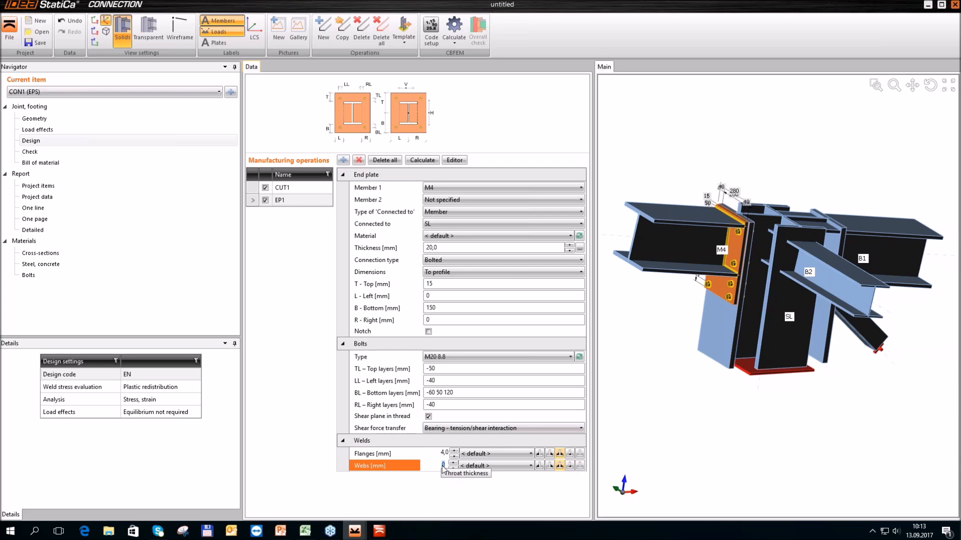
{"action": "type", "text": "4"}
{"action": "key", "text": "Tab"}
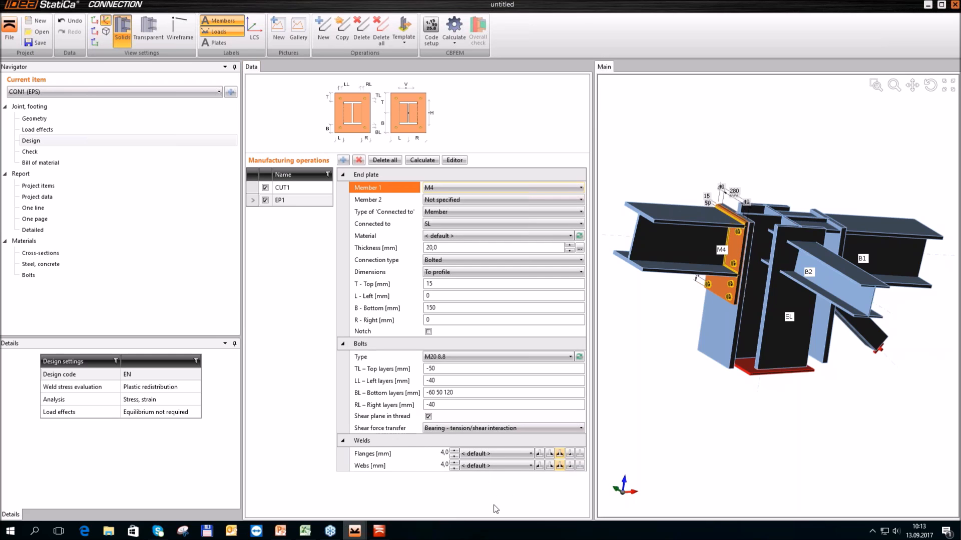
{"action": "left_click", "coordinate": [560, 464]}
Copy M4's end plate operation and assign the copy to member B1
{"action": "scroll", "coordinate": [642, 326], "scroll_direction": "down", "scroll_amount": 2}
{"action": "middle_click_drag", "start_coordinate": [789, 400], "coordinate": [768, 370], "text": "ctrl"}
{"action": "scroll", "coordinate": [770, 368], "scroll_direction": "down", "scroll_amount": 2}
{"action": "middle_click_drag", "start_coordinate": [856, 280], "coordinate": [832, 275], "text": "ctrl"}
{"action": "middle_click_drag", "start_coordinate": [823, 368], "coordinate": [836, 333], "text": "ctrl"}
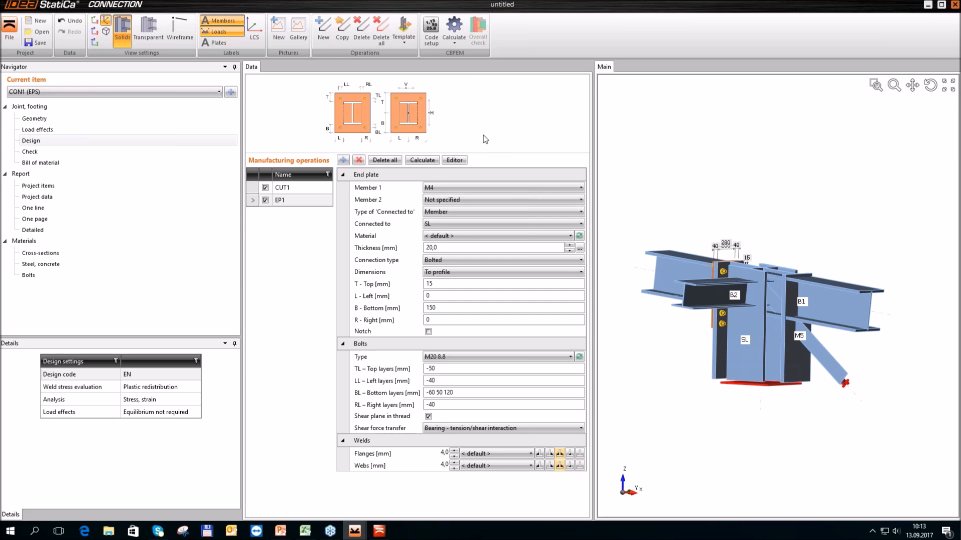
{"action": "left_click", "coordinate": [344, 32]}
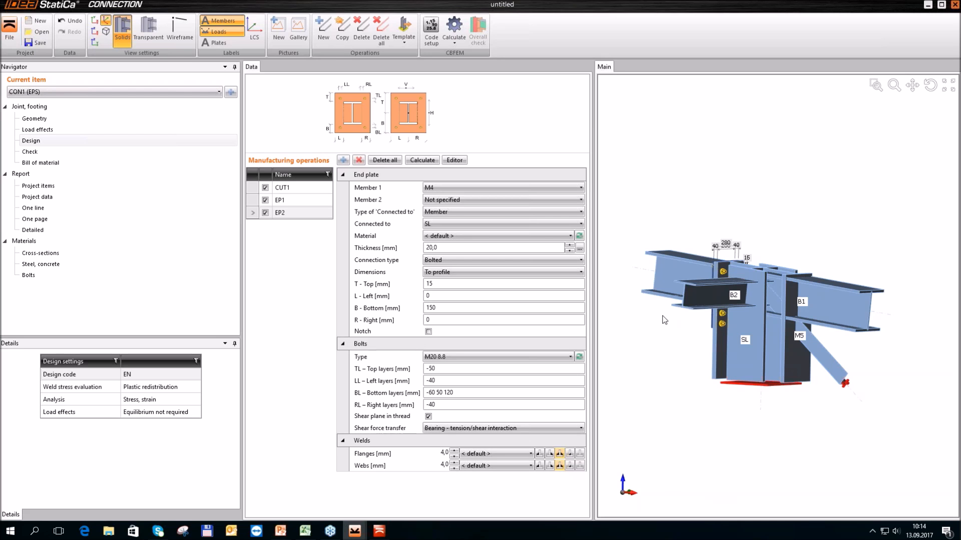
{"action": "left_click", "coordinate": [560, 189]}
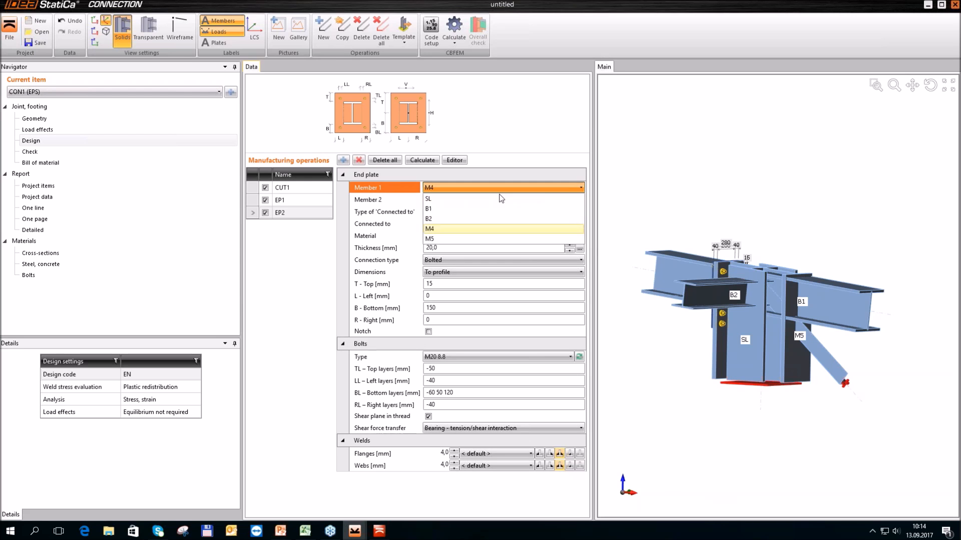
{"action": "left_click", "coordinate": [481, 210]}
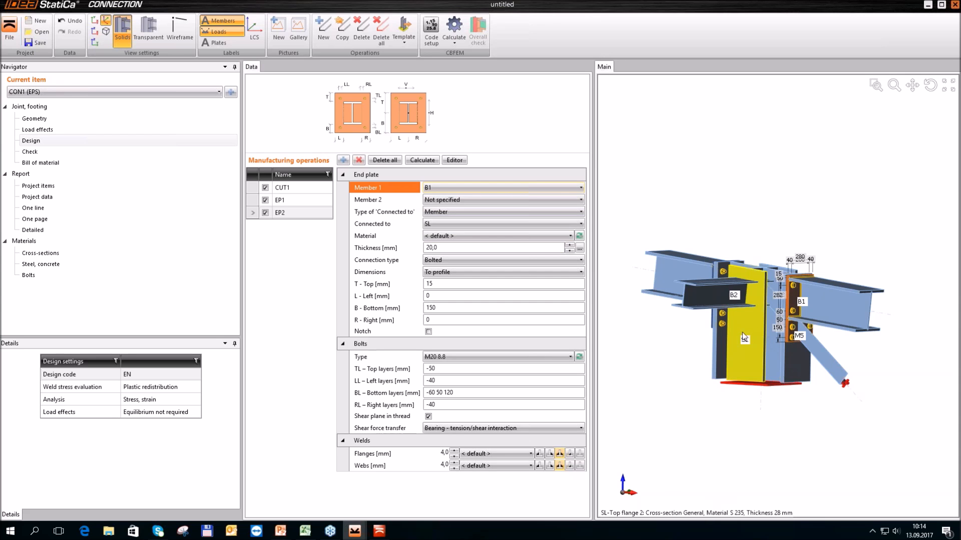
{"action": "left_click", "coordinate": [478, 307]}
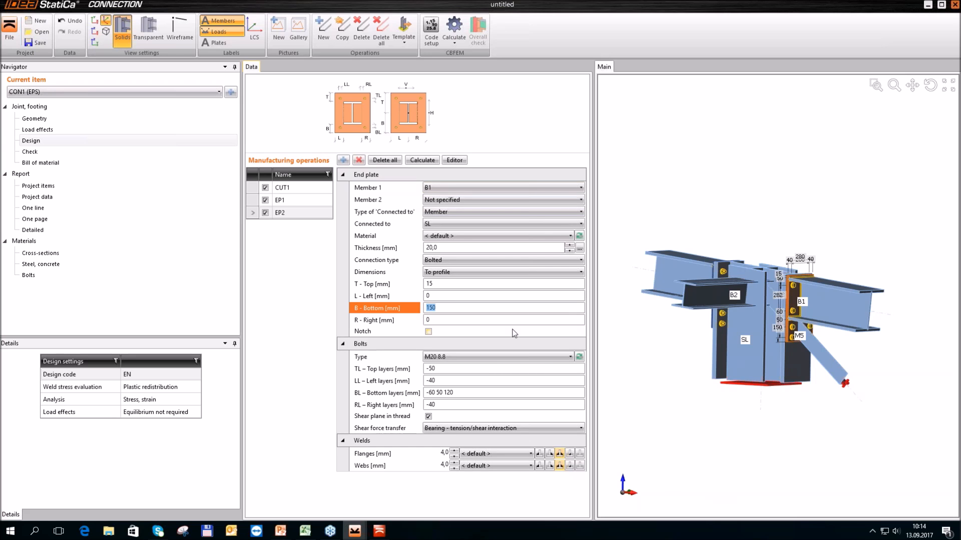
{"action": "type", "text": "250"}
{"action": "key", "text": "Tab"}
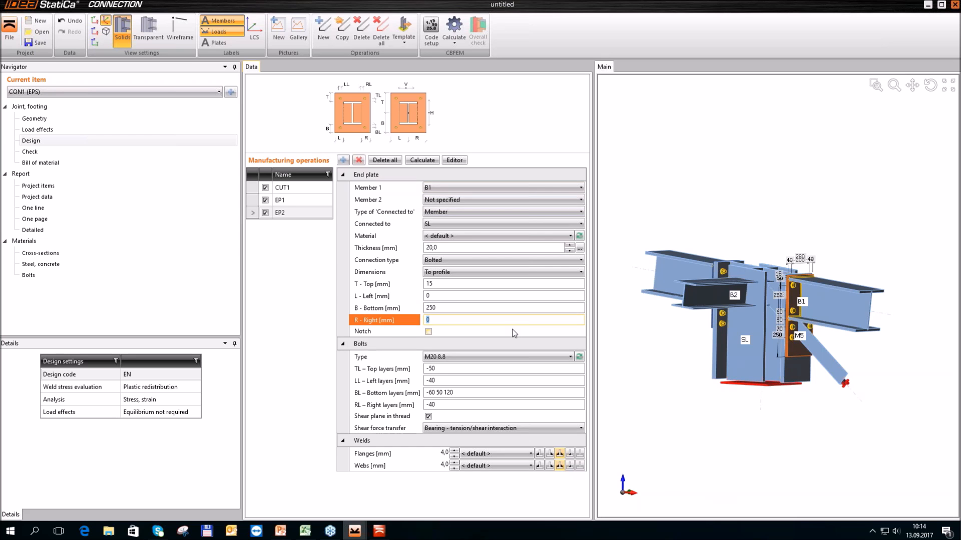
{"action": "left_click", "coordinate": [506, 393]}
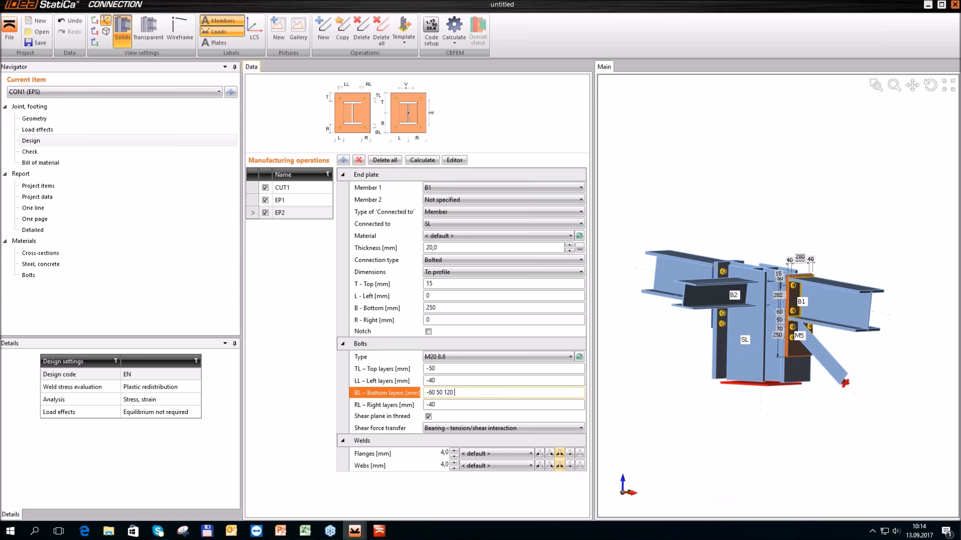
{"action": "type", "text": "190"}
{"action": "key", "text": "Tab"}
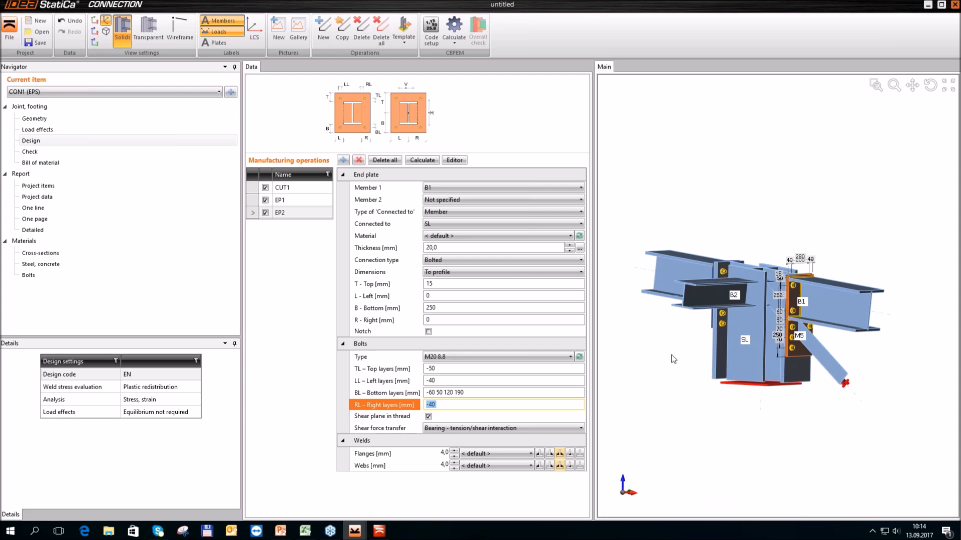
Add a fin plate operation for member B2 and attach it to the member part Web 1
{"action": "left_click", "coordinate": [711, 302]}
{"action": "left_click", "coordinate": [343, 161]}
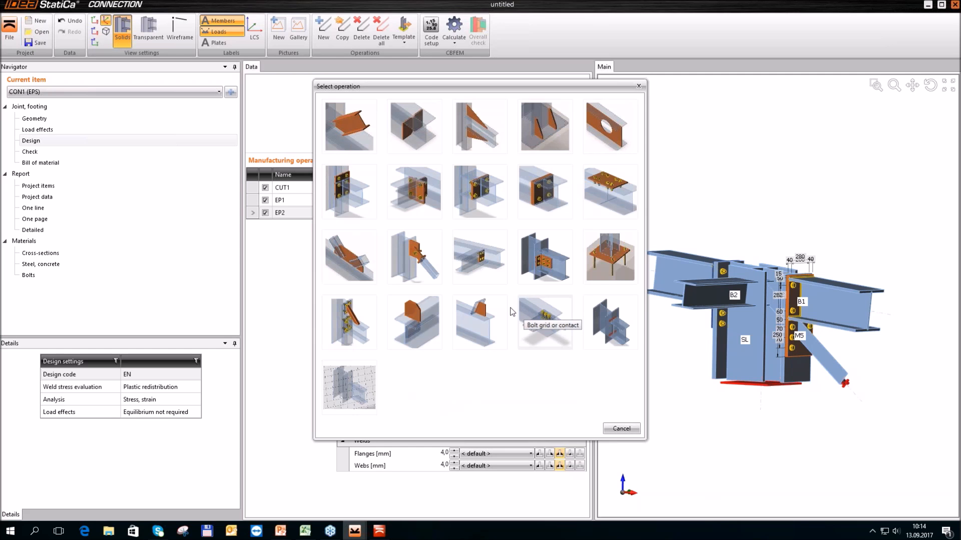
{"action": "left_click", "coordinate": [478, 270]}
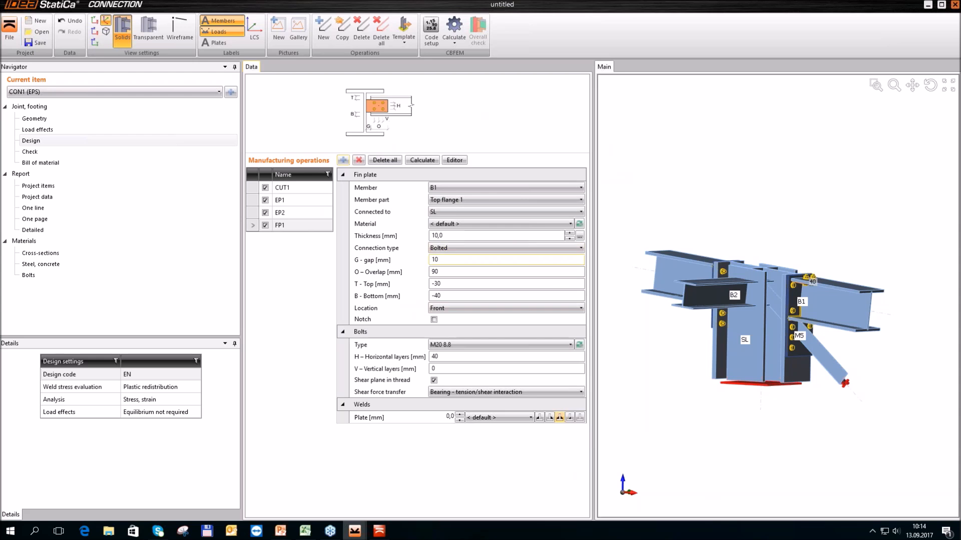
{"action": "left_click", "coordinate": [516, 188]}
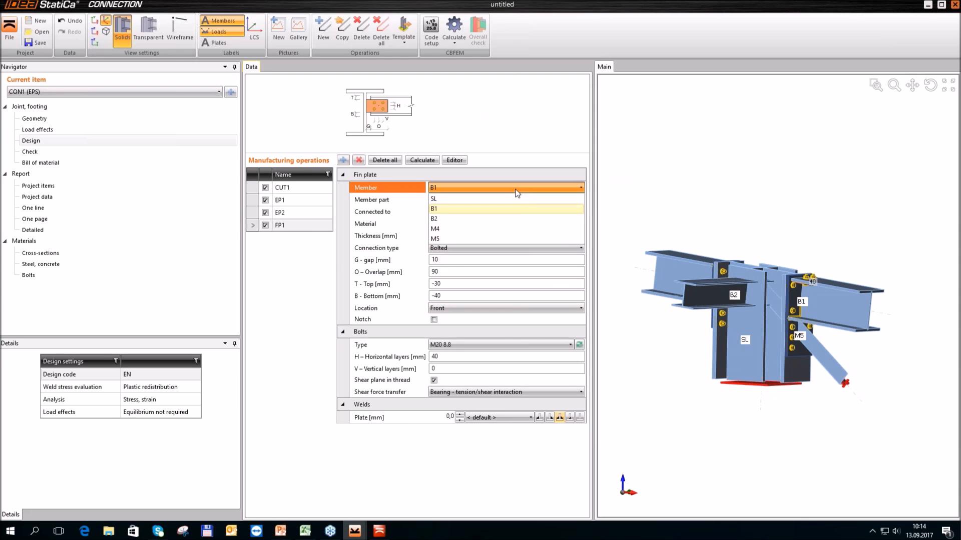
{"action": "left_click", "coordinate": [480, 220]}
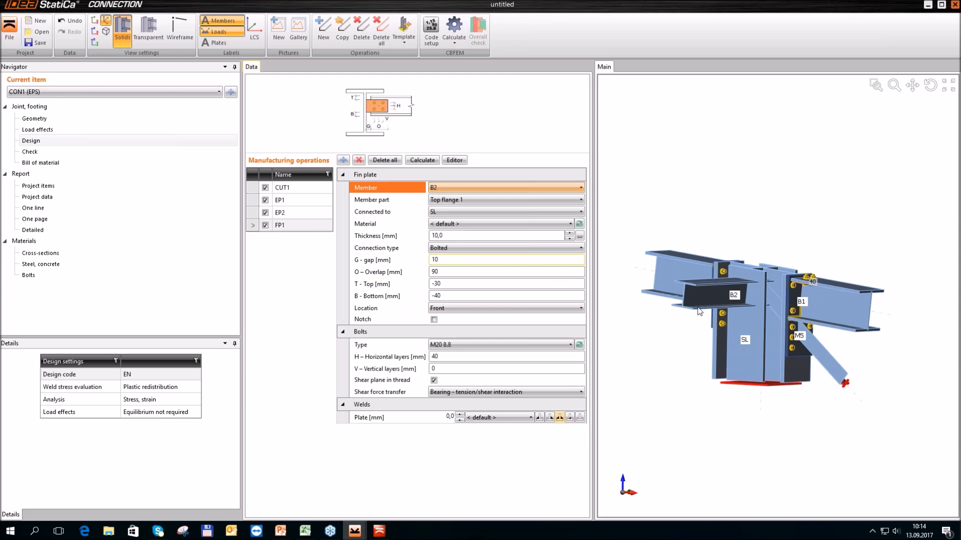
{"action": "left_click", "coordinate": [487, 199]}
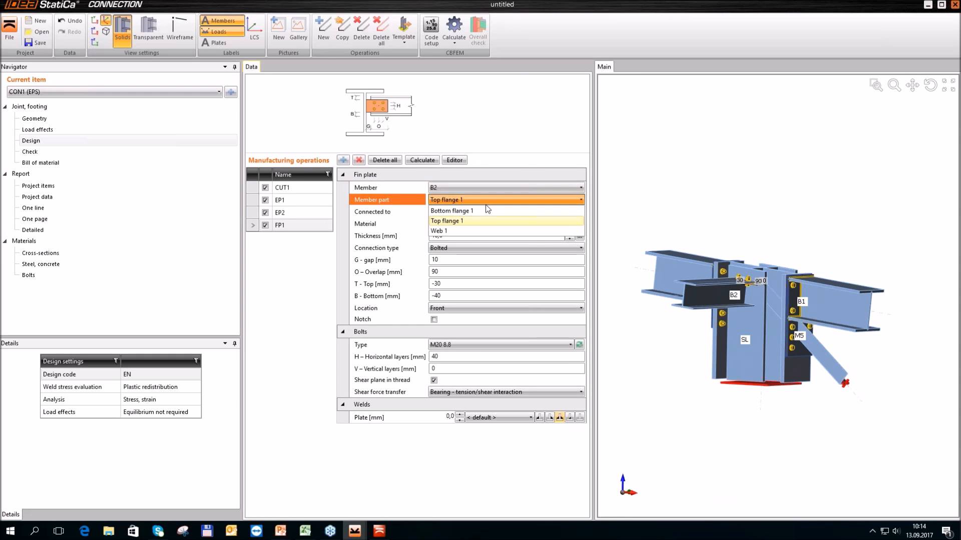
{"action": "left_click", "coordinate": [482, 231]}
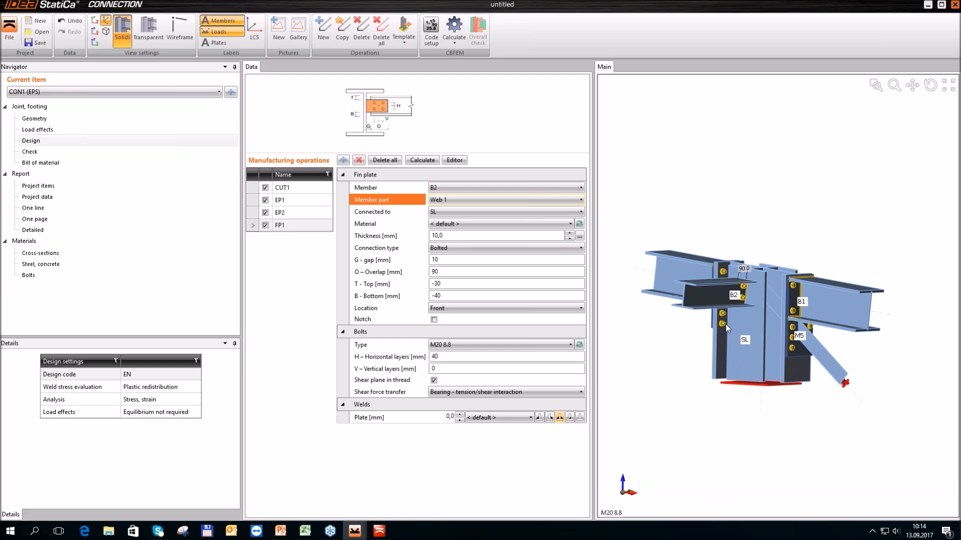
Set the thickness of B2's fin plate to 80 mm
{"action": "left_click", "coordinate": [414, 237]}
{"action": "type", "text": "8"}
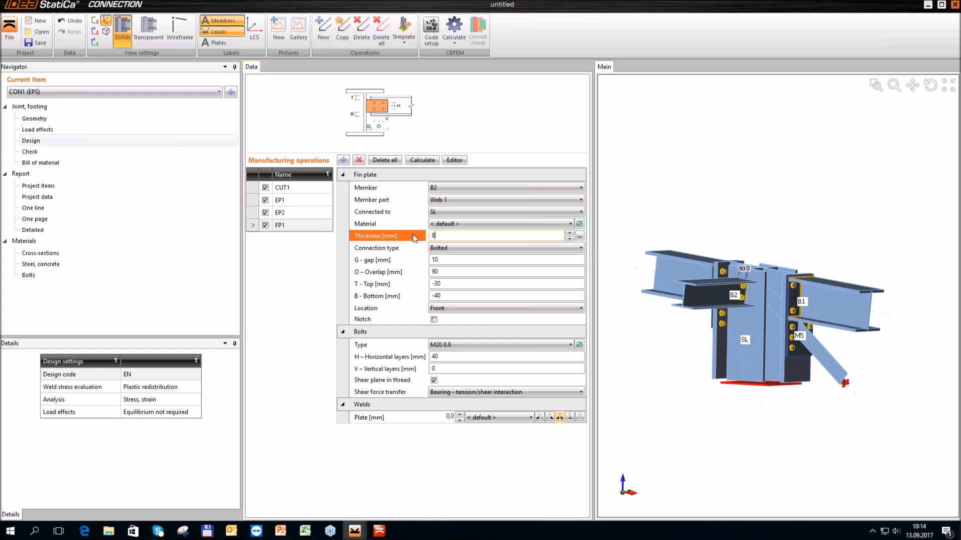
{"action": "type", "text": "0"}
{"action": "key", "text": "Tab"}
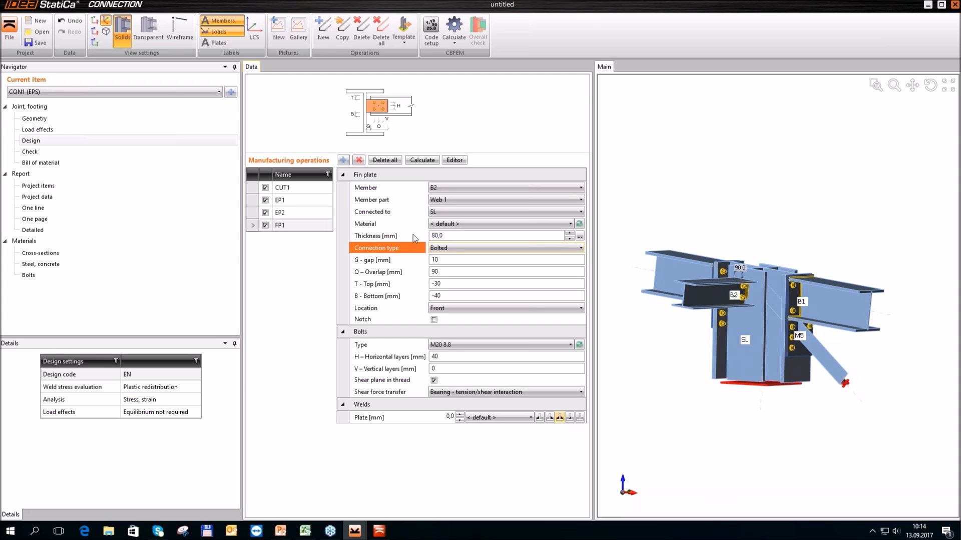
Set the top and bottom offsets of B2's fin plate to -20 mm each
{"action": "left_click", "coordinate": [451, 272]}
{"action": "left_click", "coordinate": [452, 285]}
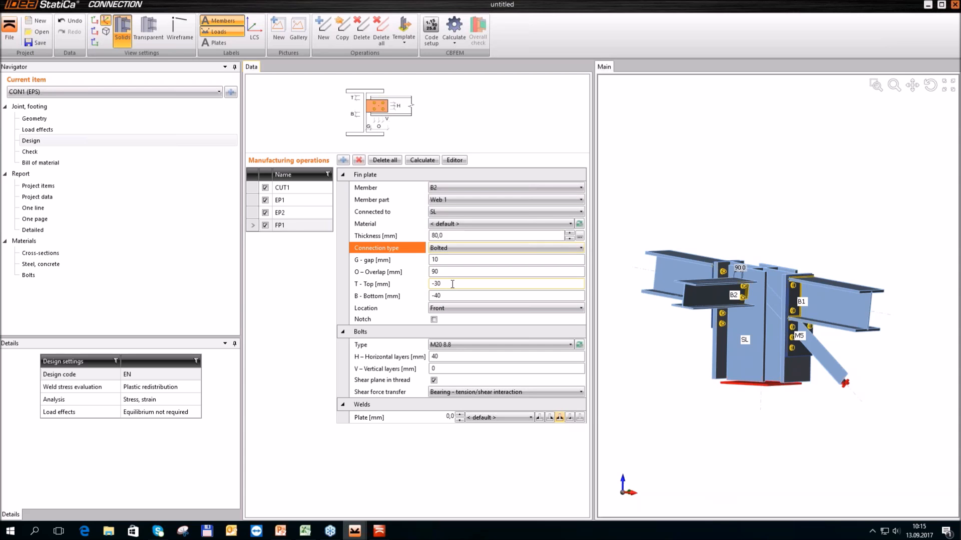
{"action": "type", "text": "-20"}
{"action": "key", "text": "Tab"}
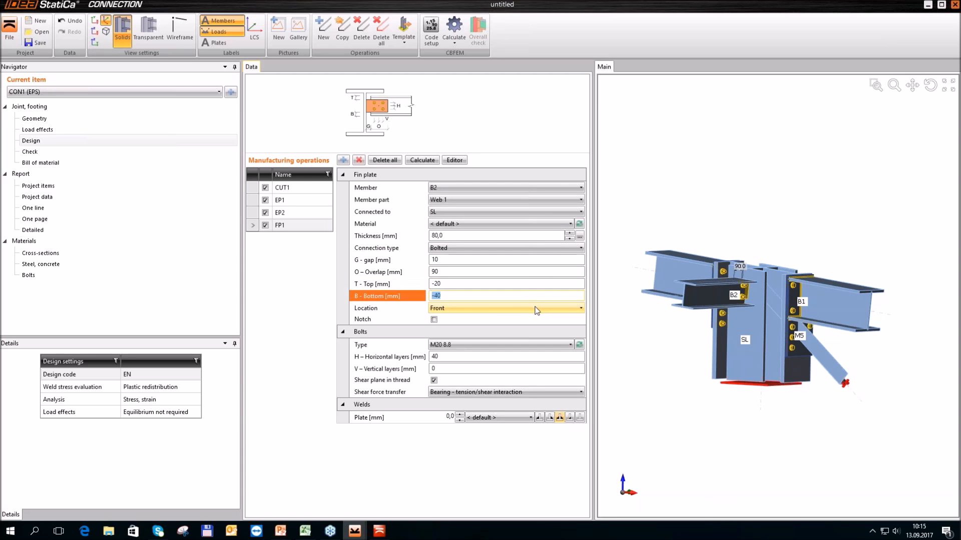
{"action": "left_click", "coordinate": [433, 295]}
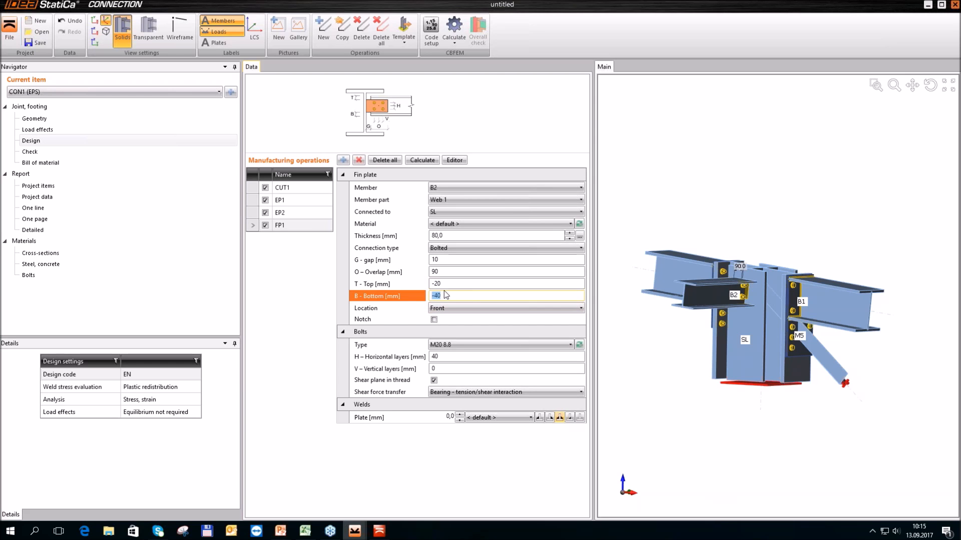
{"action": "type", "text": "20"}
{"action": "key", "text": "Delete"}
{"action": "key", "text": "Delete"}
{"action": "key", "text": "Tab"}
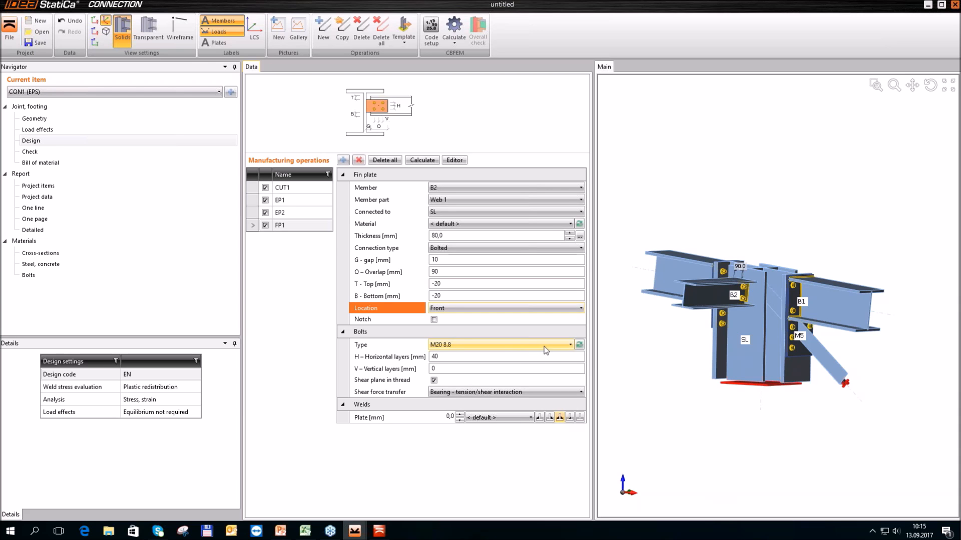
Change the bolts of B2's fin plate to M12 8.8 and set the plate's location to Rear
{"action": "left_click", "coordinate": [579, 345]}
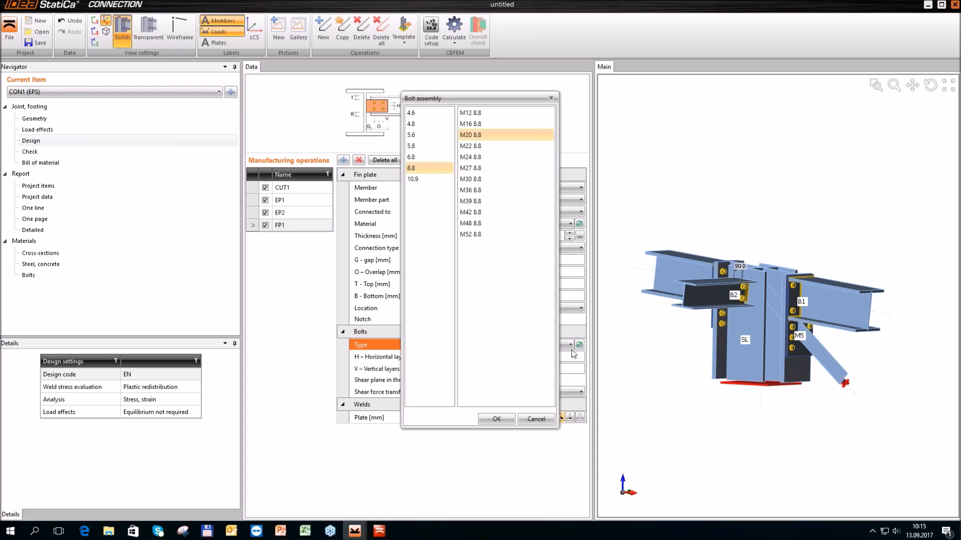
{"action": "left_click", "coordinate": [470, 113]}
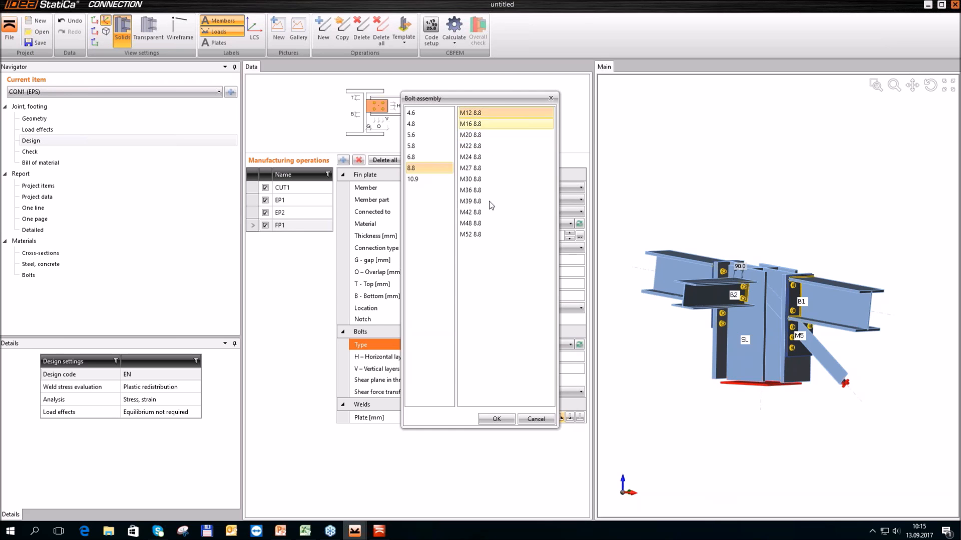
{"action": "left_click", "coordinate": [507, 418]}
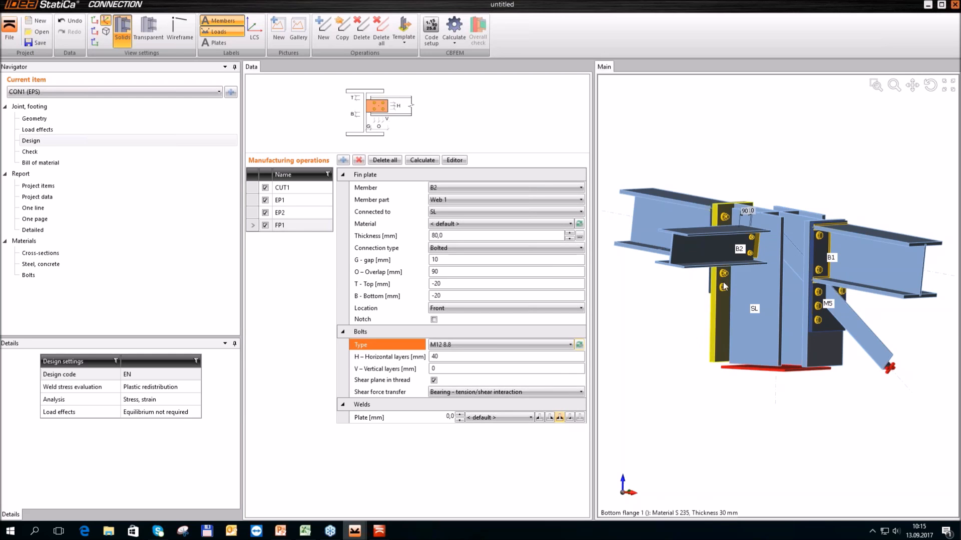
{"action": "scroll", "coordinate": [741, 267], "scroll_direction": "up", "scroll_amount": 3}
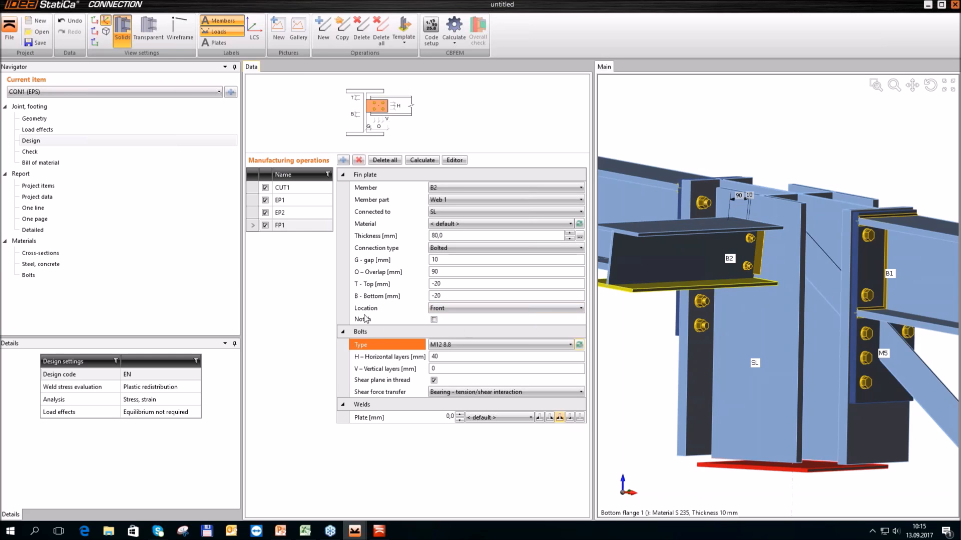
{"action": "left_click", "coordinate": [551, 312]}
{"action": "left_click", "coordinate": [524, 324]}
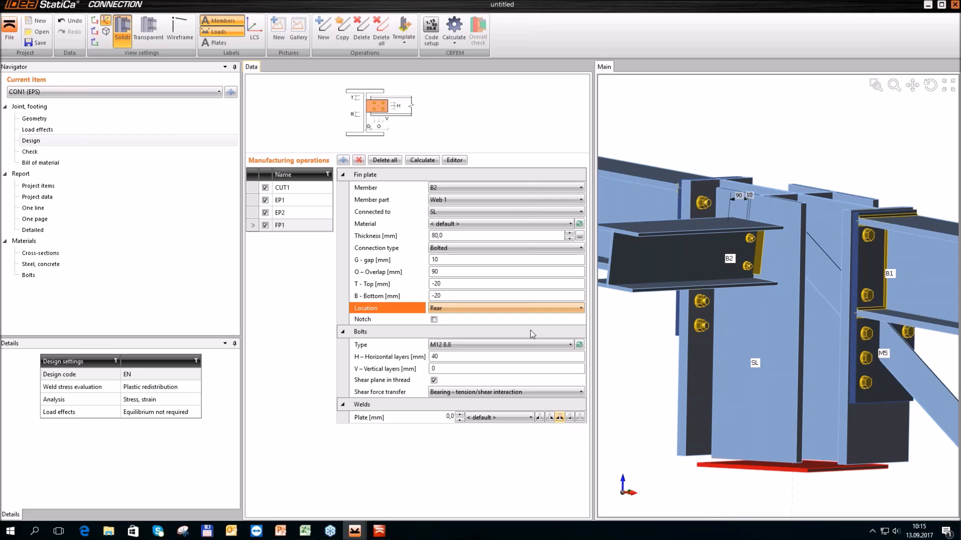
Set the thickness of B2's fin plate to 8 mm
{"action": "scroll", "coordinate": [748, 253], "scroll_direction": "up", "scroll_amount": 5}
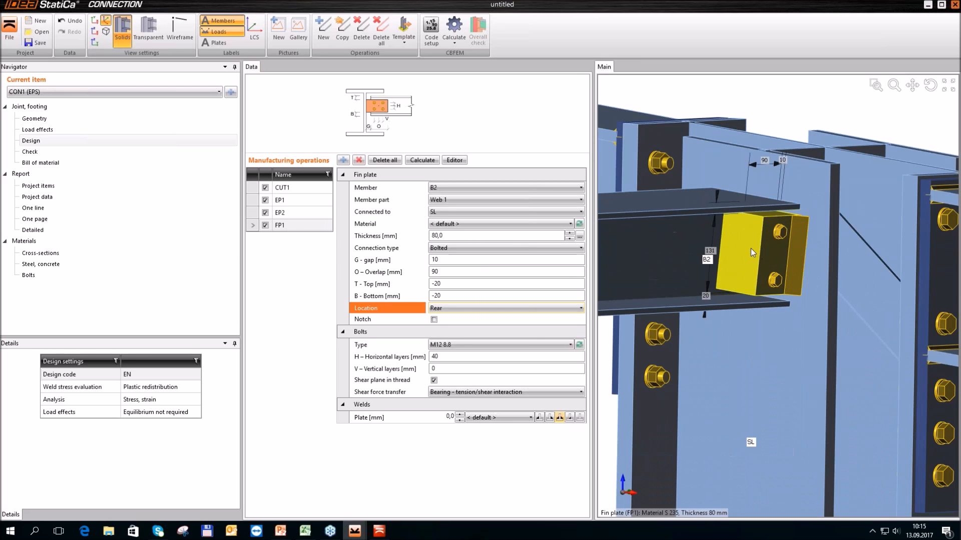
{"action": "scroll", "coordinate": [758, 240], "scroll_direction": "down", "scroll_amount": 3}
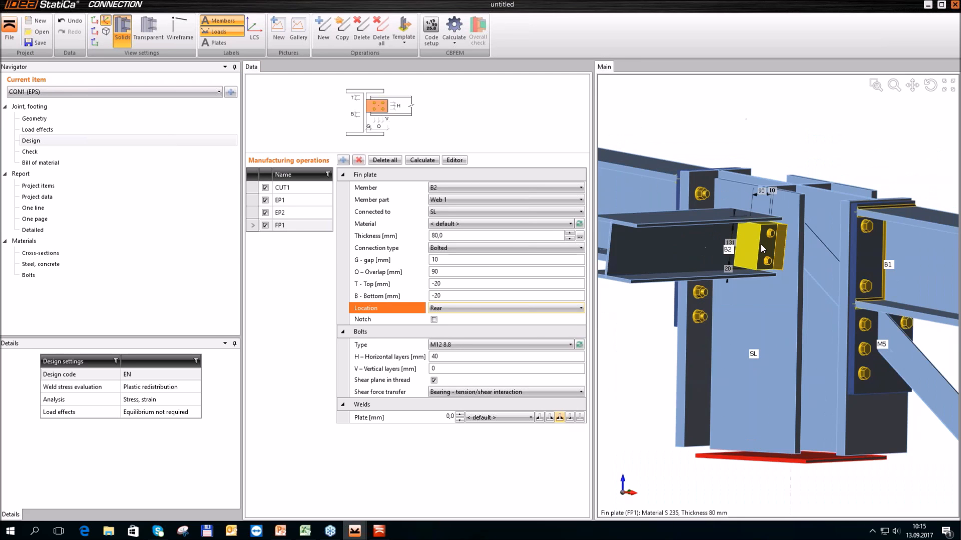
{"action": "scroll", "coordinate": [760, 240], "scroll_direction": "up", "scroll_amount": 2}
{"action": "scroll", "coordinate": [760, 243], "scroll_direction": "up", "scroll_amount": 1}
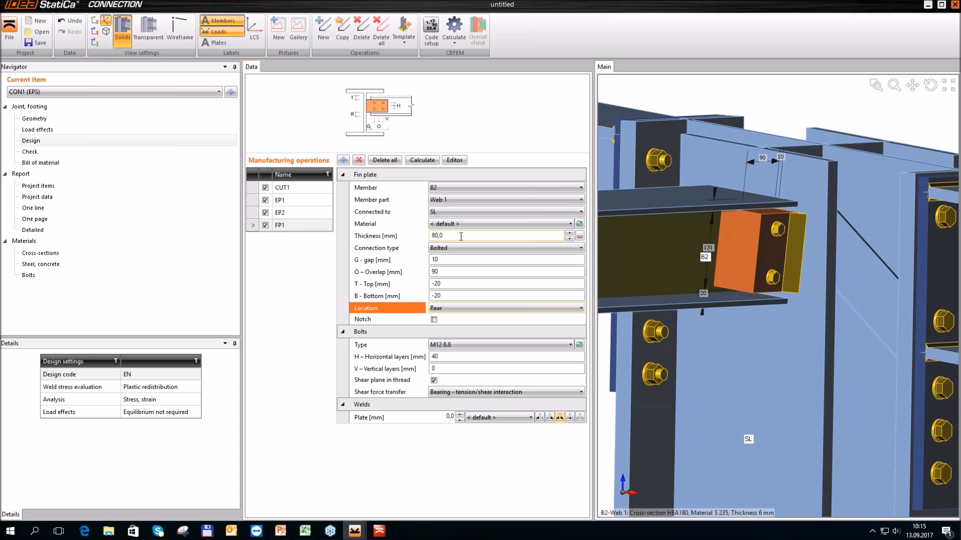
{"action": "left_click", "coordinate": [402, 233]}
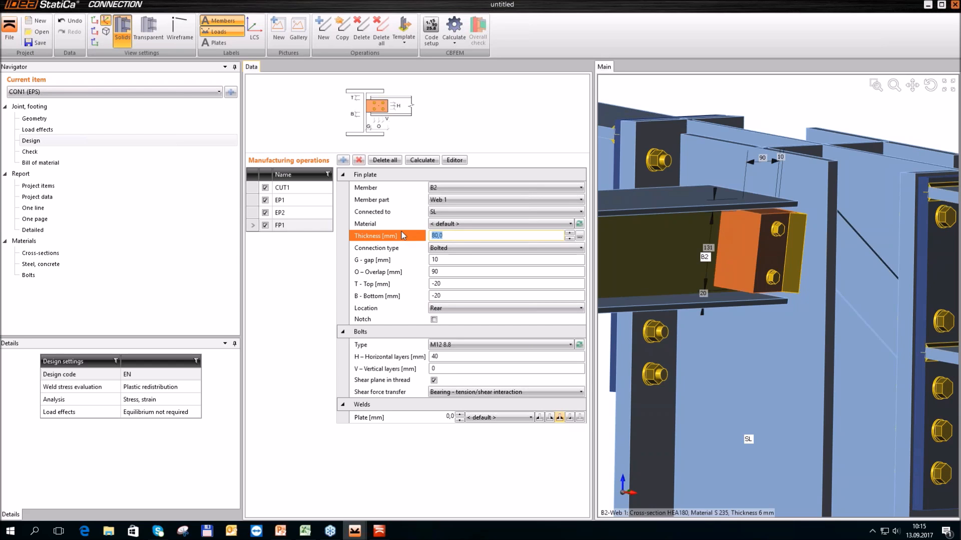
{"action": "type", "text": "8"}
{"action": "key", "text": "Tab"}
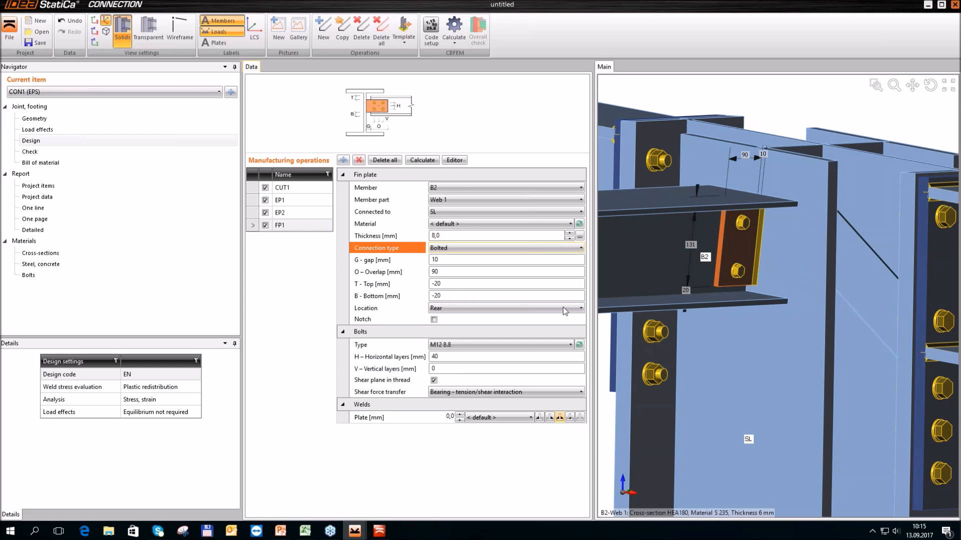
Add a gusset plate operation and assign it to brace member M5
{"action": "scroll", "coordinate": [815, 241], "scroll_direction": "down", "scroll_amount": 3}
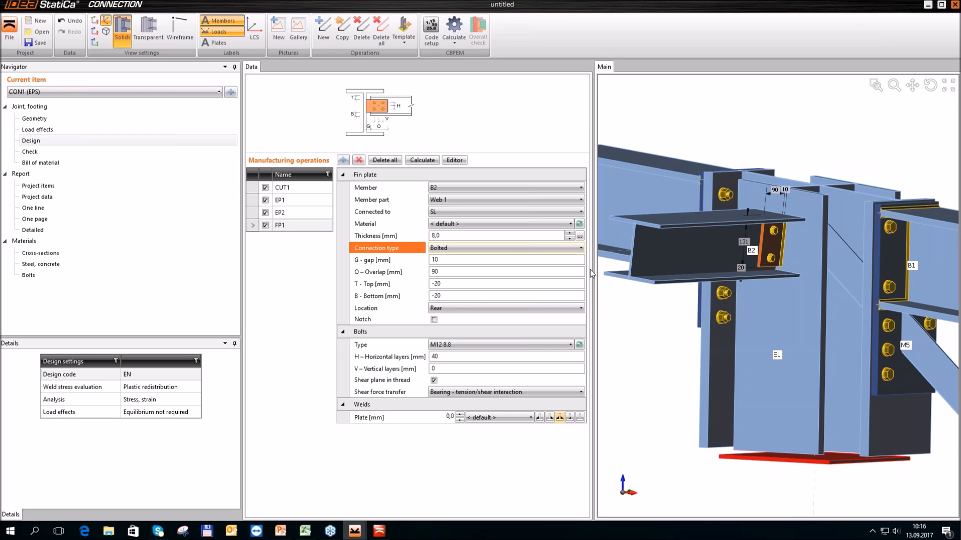
{"action": "scroll", "coordinate": [665, 294], "scroll_direction": "down", "scroll_amount": 2}
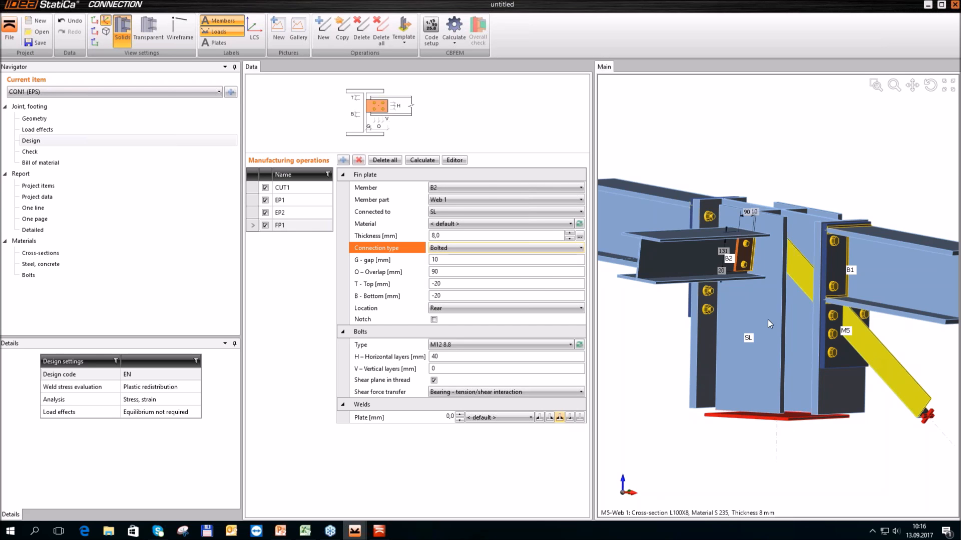
{"action": "left_click", "coordinate": [343, 160]}
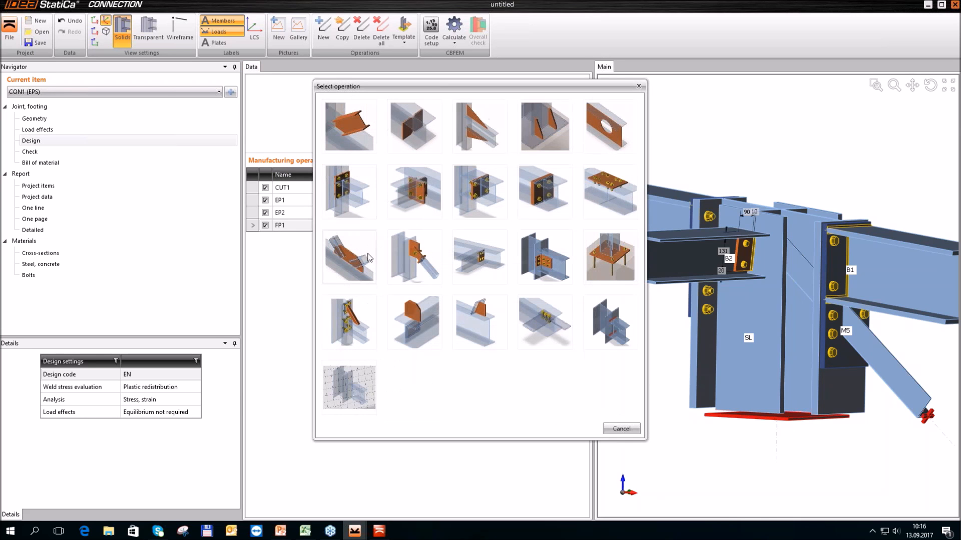
{"action": "left_click", "coordinate": [362, 259]}
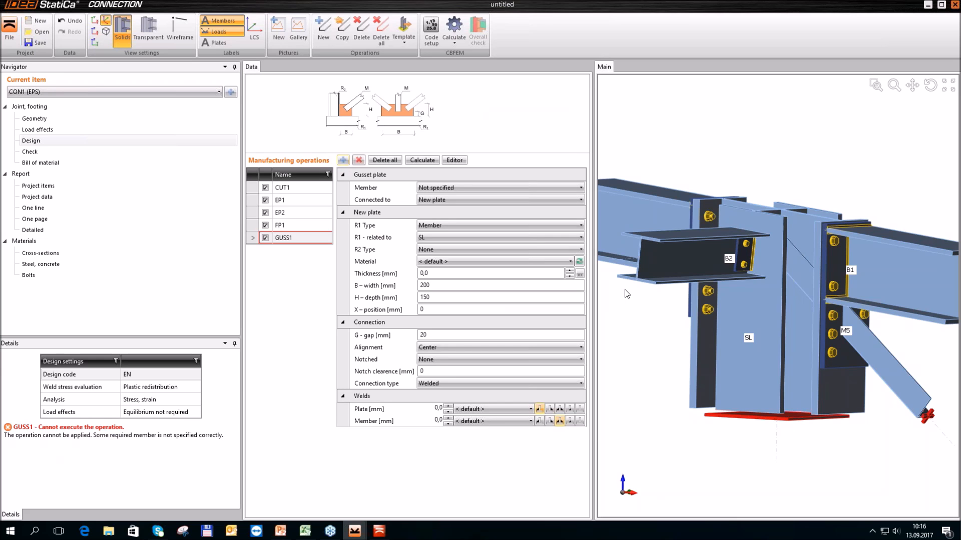
{"action": "left_click", "coordinate": [521, 189]}
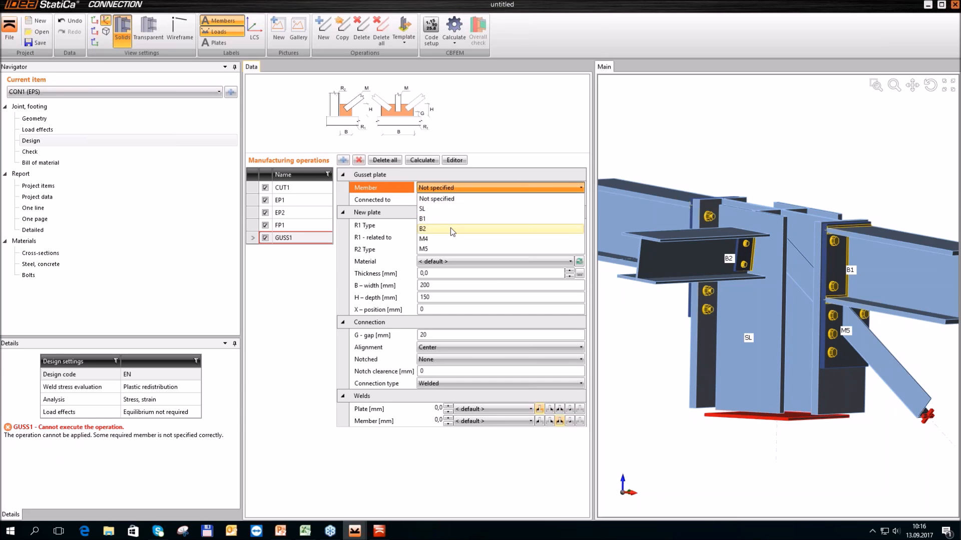
{"action": "left_click", "coordinate": [445, 248]}
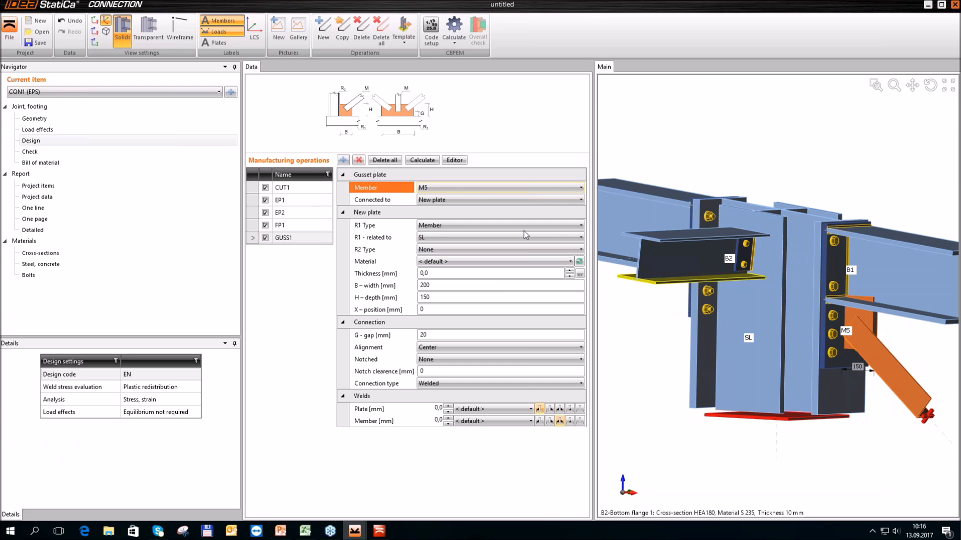
Relate M5's new gusset plate to member B1 and, as second reference of type Plate, to end plate EP2
{"action": "left_click", "coordinate": [482, 226]}
{"action": "left_click", "coordinate": [484, 234]}
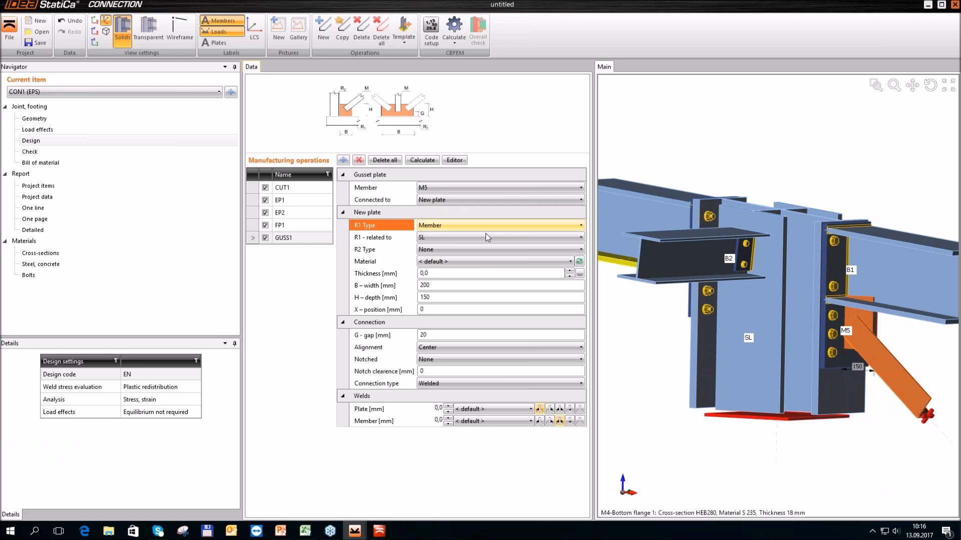
{"action": "left_click", "coordinate": [487, 237]}
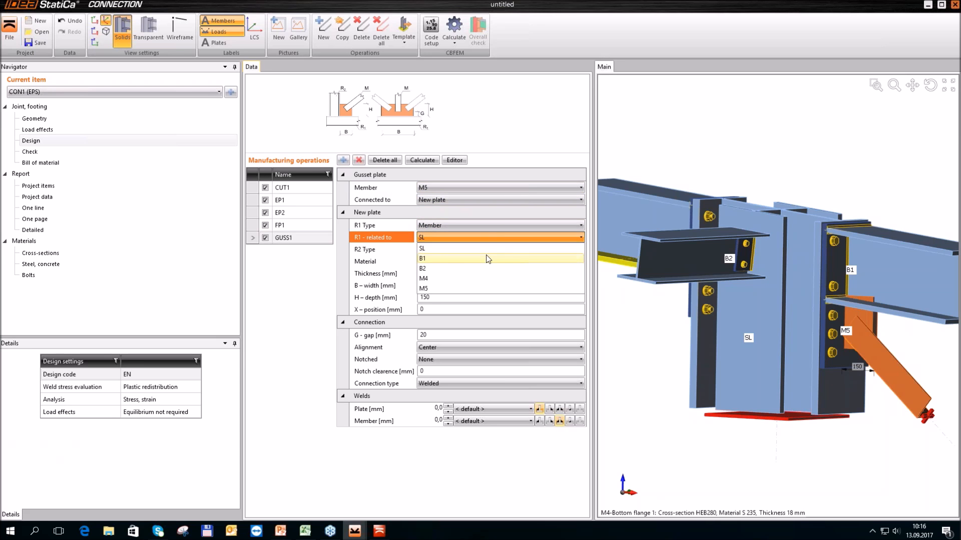
{"action": "left_click", "coordinate": [488, 259]}
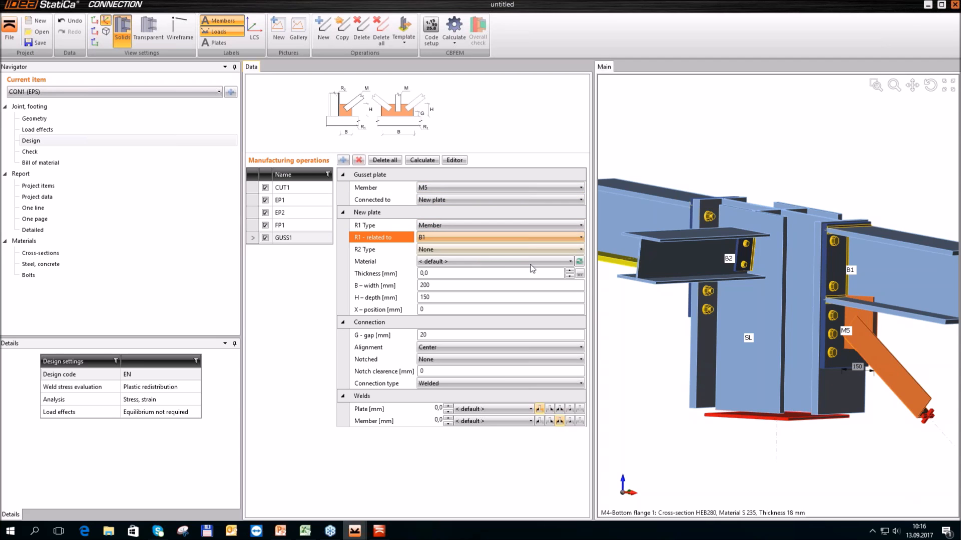
{"action": "left_click", "coordinate": [488, 249]}
{"action": "left_click", "coordinate": [451, 278]}
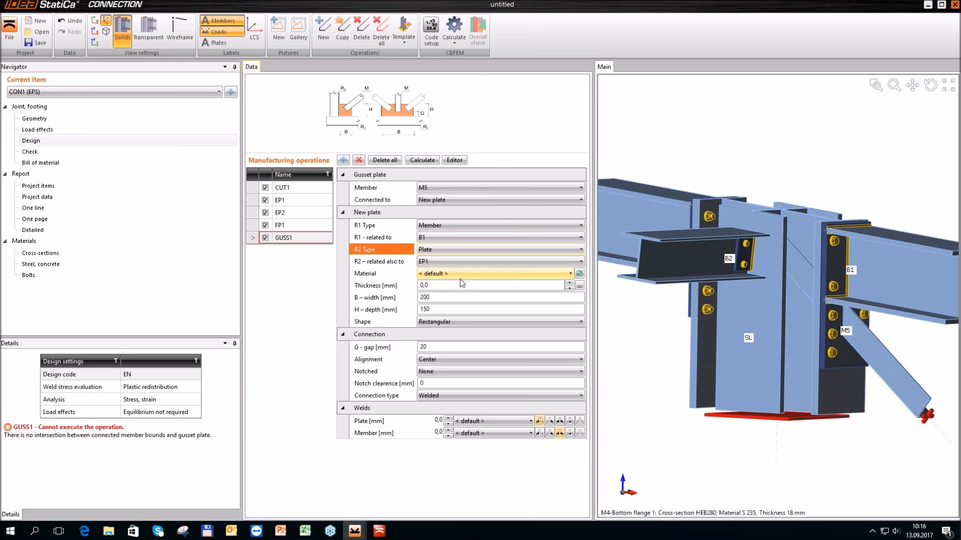
{"action": "left_click", "coordinate": [488, 262]}
{"action": "left_click", "coordinate": [487, 262]}
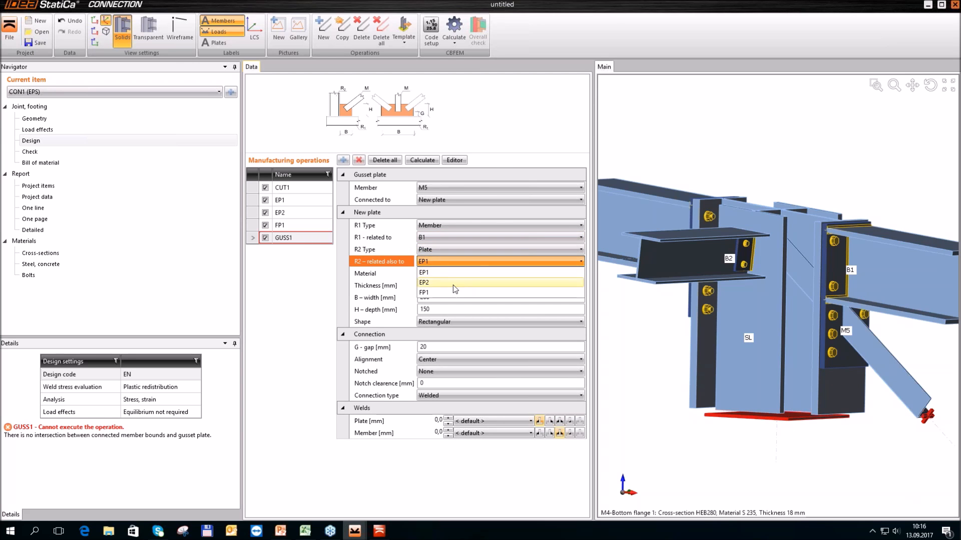
{"action": "left_click", "coordinate": [453, 283]}
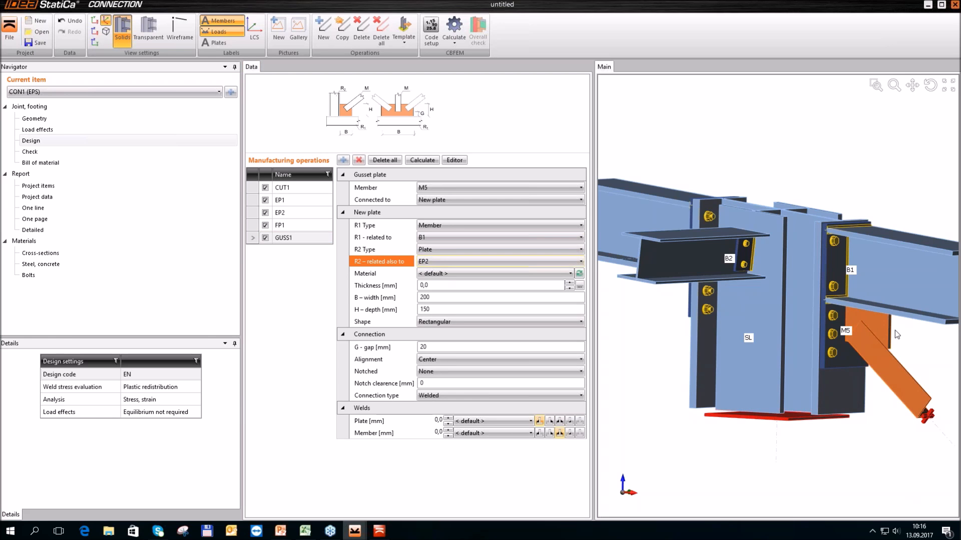
{"action": "scroll", "coordinate": [895, 331], "scroll_direction": "down", "scroll_amount": 6}
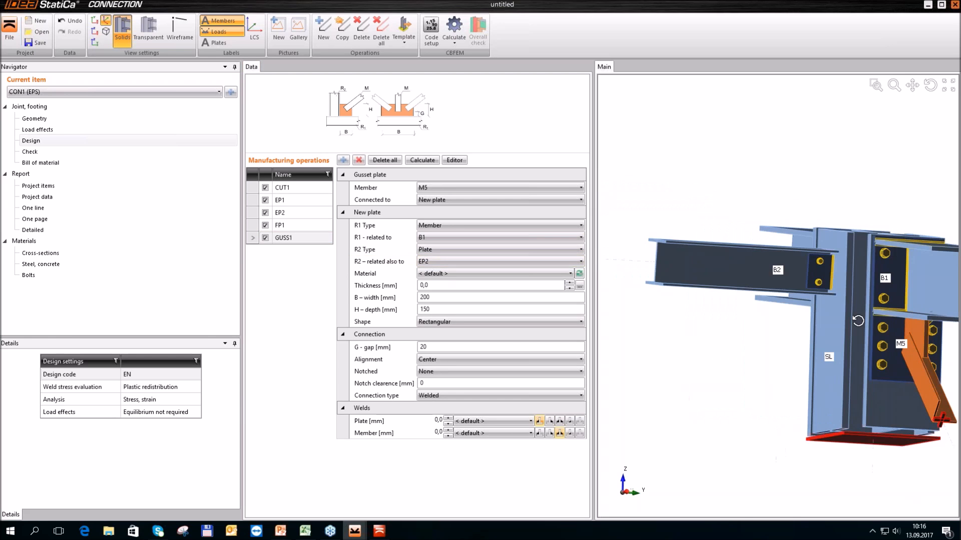
Set M5's gusset plate thickness to 12 mm, width B to 210 mm and depth H to 240 mm
{"action": "scroll", "coordinate": [785, 316], "scroll_direction": "up", "scroll_amount": 5}
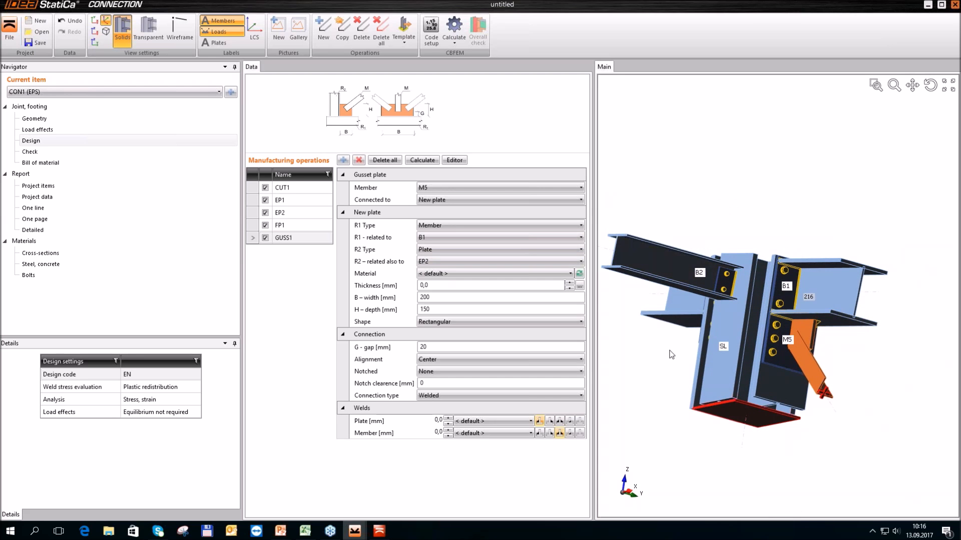
{"action": "right_click_drag", "start_coordinate": [669, 354], "coordinate": [681, 366]}
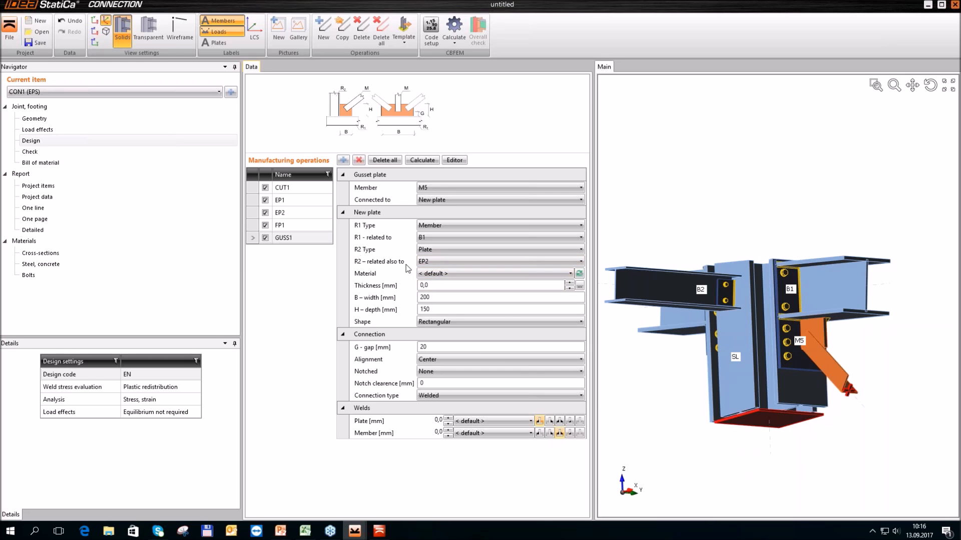
{"action": "left_click", "coordinate": [450, 285]}
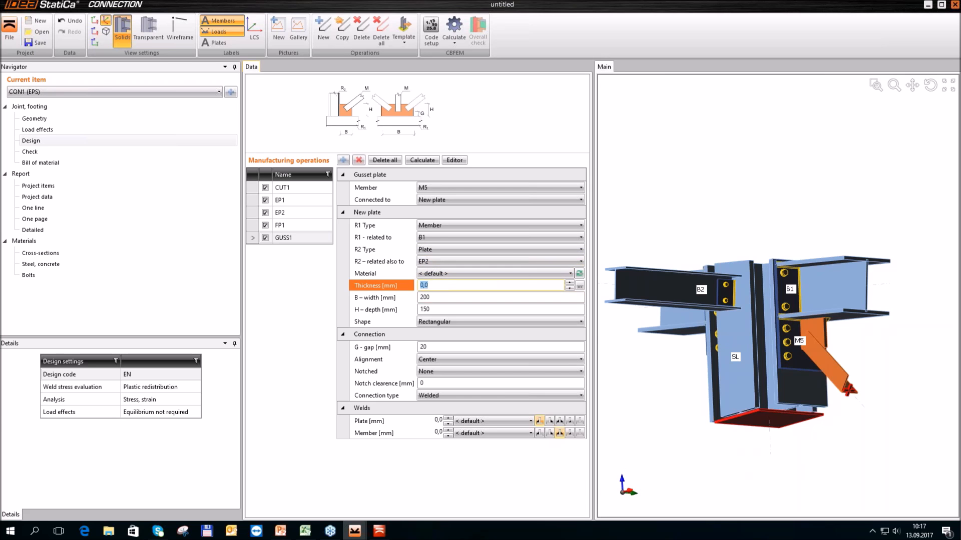
{"action": "type", "text": "12"}
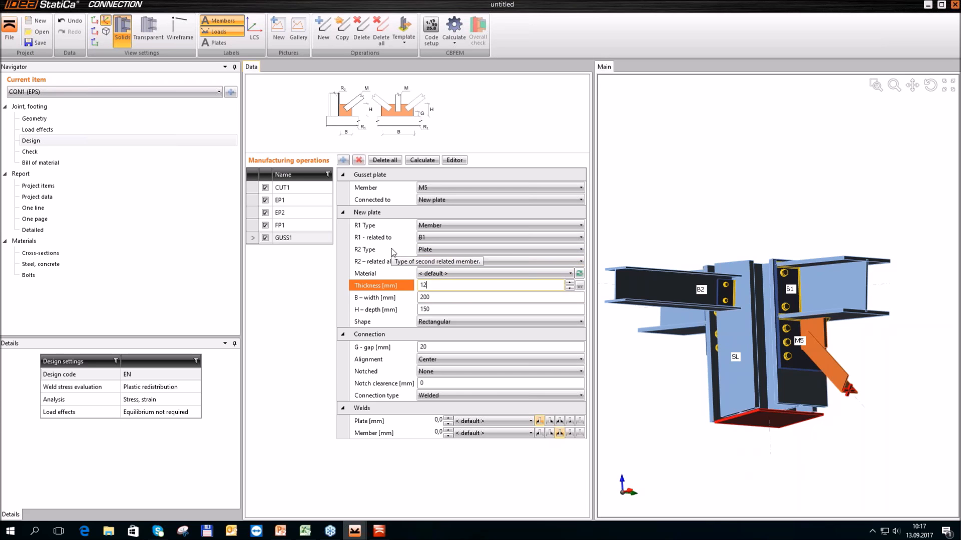
{"action": "key", "text": "Tab"}
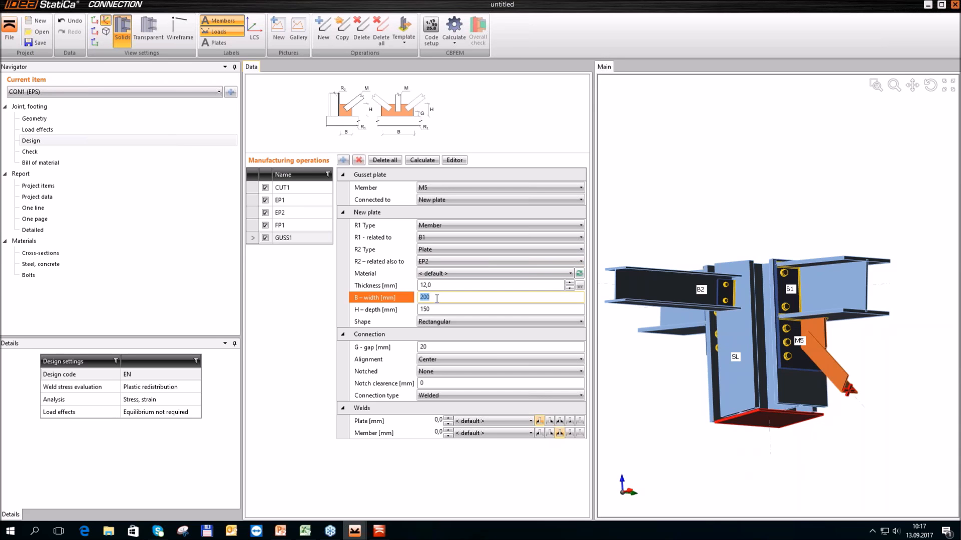
{"action": "type", "text": "210"}
{"action": "key", "text": "Tab"}
{"action": "type", "text": "240"}
{"action": "key", "text": "Tab"}
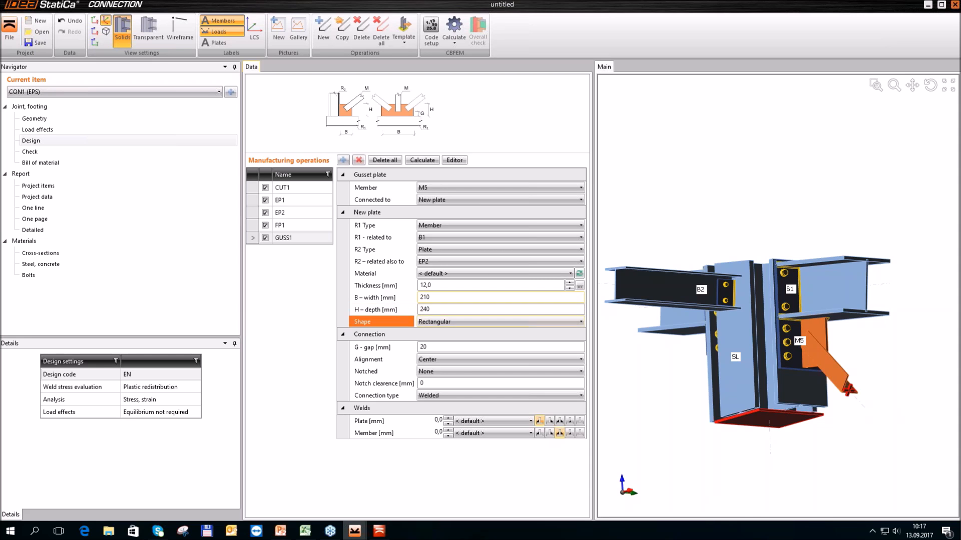
Set the gap G between brace M5 and its gusset plate connection to 30 mm
{"action": "left_click", "coordinate": [500, 347]}
{"action": "middle_click_drag", "start_coordinate": [866, 331], "coordinate": [795, 323], "text": "ctrl"}
{"action": "scroll", "coordinate": [893, 334], "scroll_direction": "up", "scroll_amount": 1}
{"action": "scroll", "coordinate": [894, 335], "scroll_direction": "up", "scroll_amount": 3}
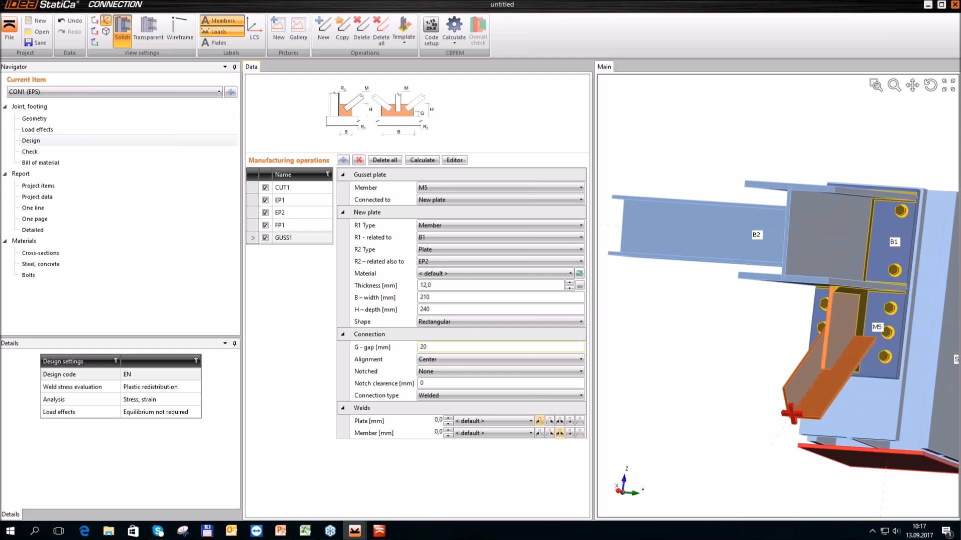
{"action": "left_click", "coordinate": [431, 347]}
{"action": "type", "text": "30"}
{"action": "key", "text": "Tab"}
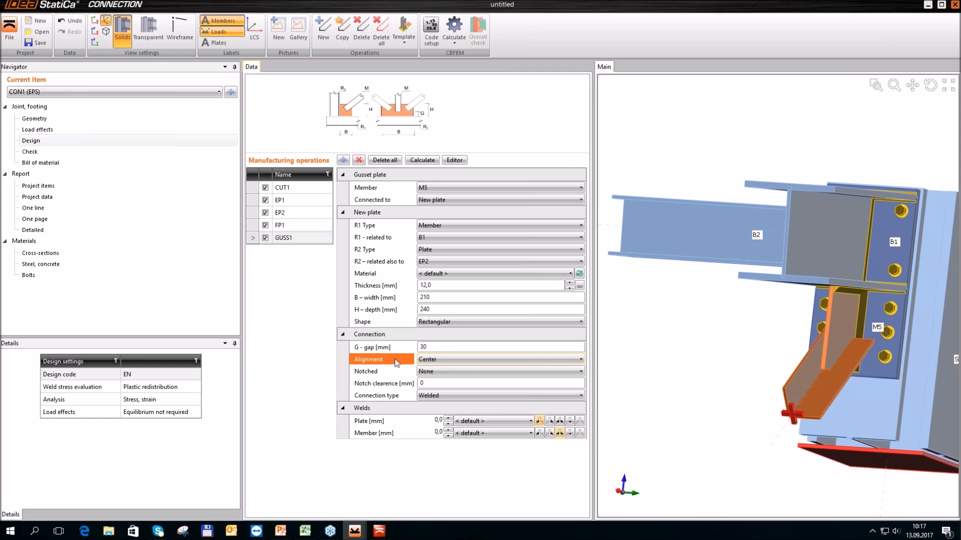
Align brace M5 to the Rear of the gusset plate and set the connection type to Bolted
{"action": "left_click", "coordinate": [461, 361]}
{"action": "left_click", "coordinate": [461, 380]}
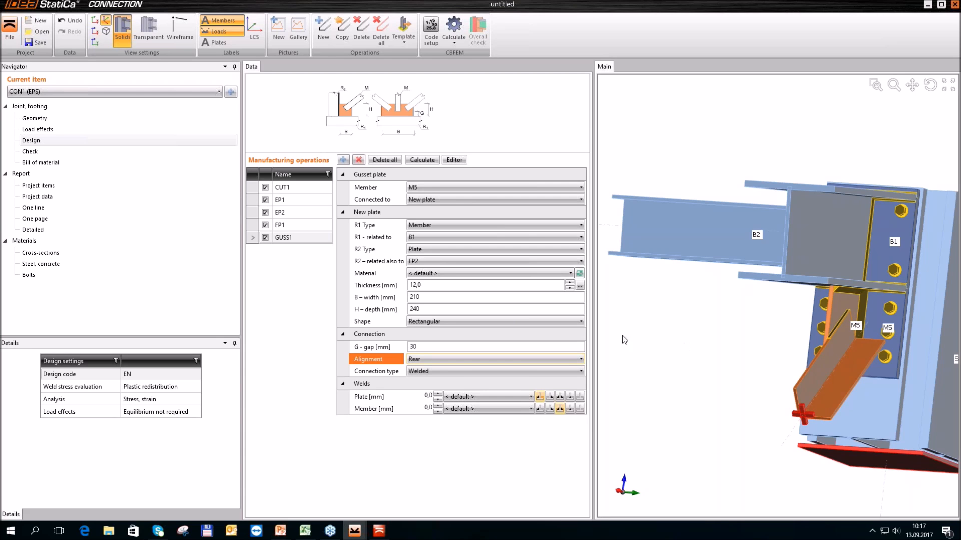
{"action": "left_click", "coordinate": [518, 371]}
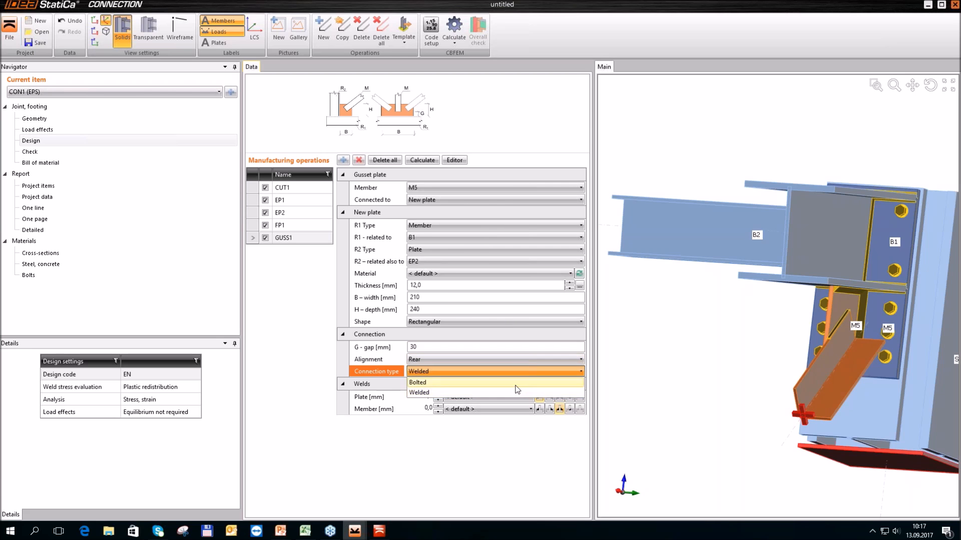
{"action": "left_click", "coordinate": [518, 383]}
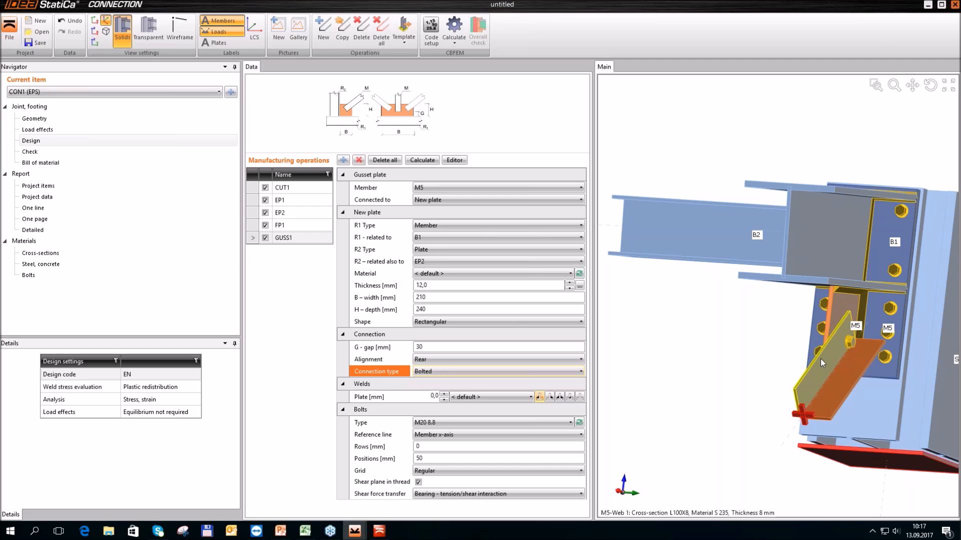
Open M5's gusset plate in the plate editor and add a bevel at corner 2
{"action": "scroll", "coordinate": [701, 306], "scroll_direction": "down", "scroll_amount": 4}
{"action": "right_click_drag", "start_coordinate": [701, 306], "coordinate": [818, 314]}
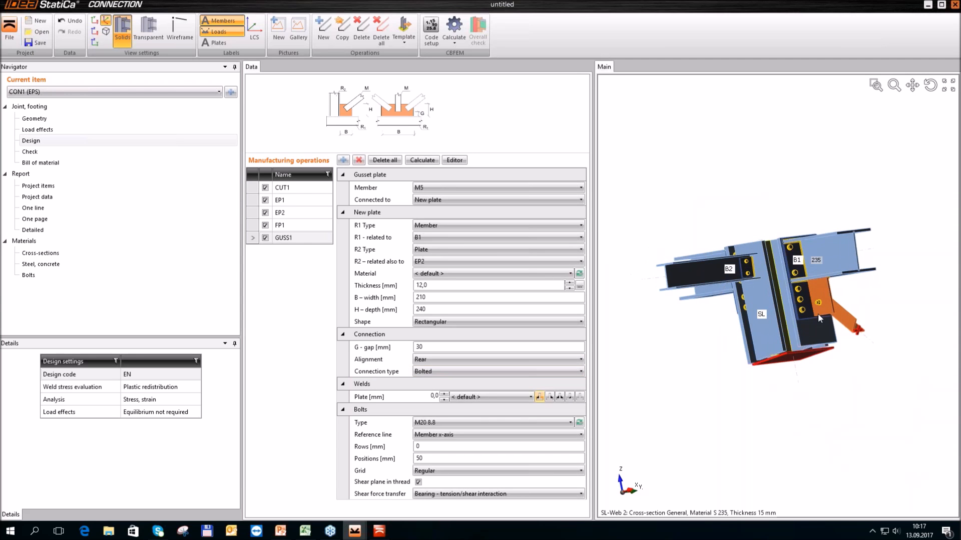
{"action": "right_click_drag", "start_coordinate": [875, 282], "coordinate": [873, 305]}
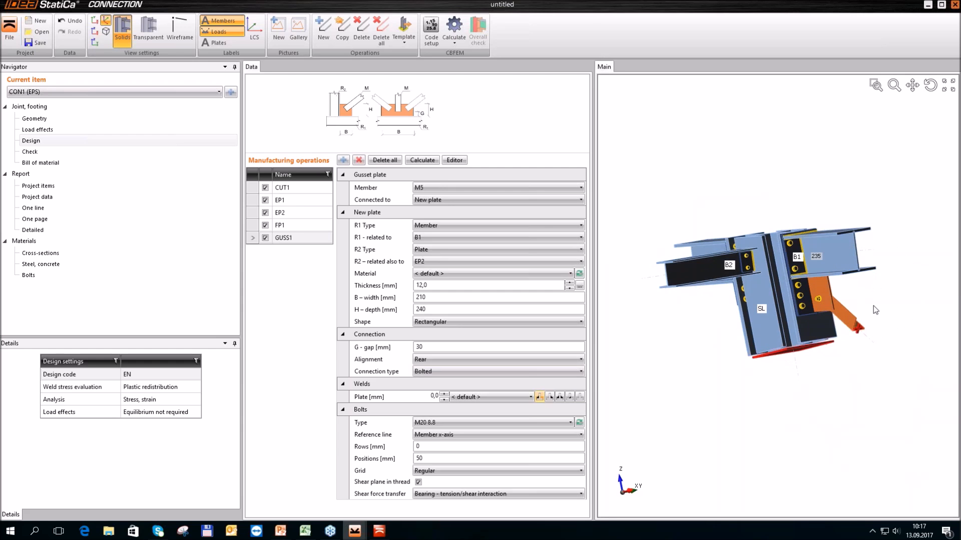
{"action": "scroll", "coordinate": [860, 302], "scroll_direction": "up", "scroll_amount": 2}
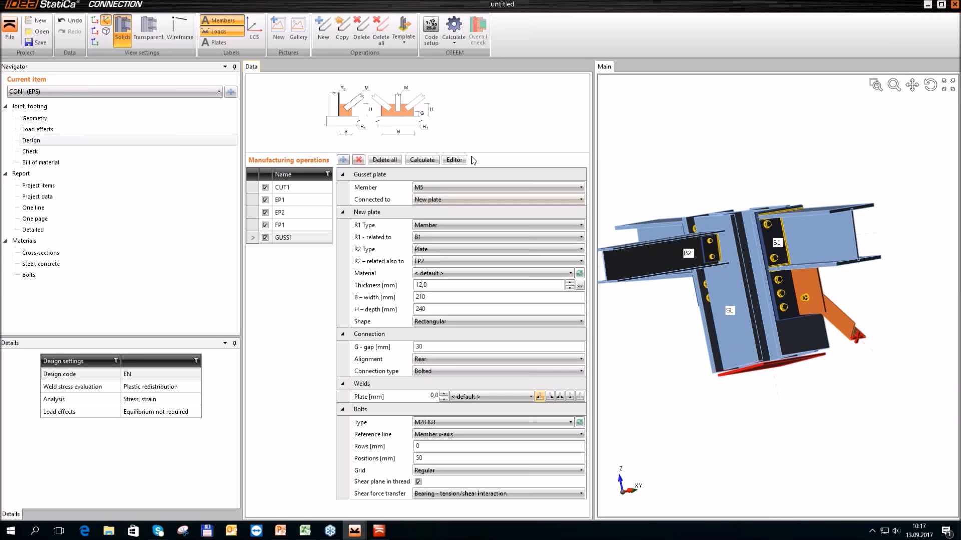
{"action": "left_click", "coordinate": [459, 162]}
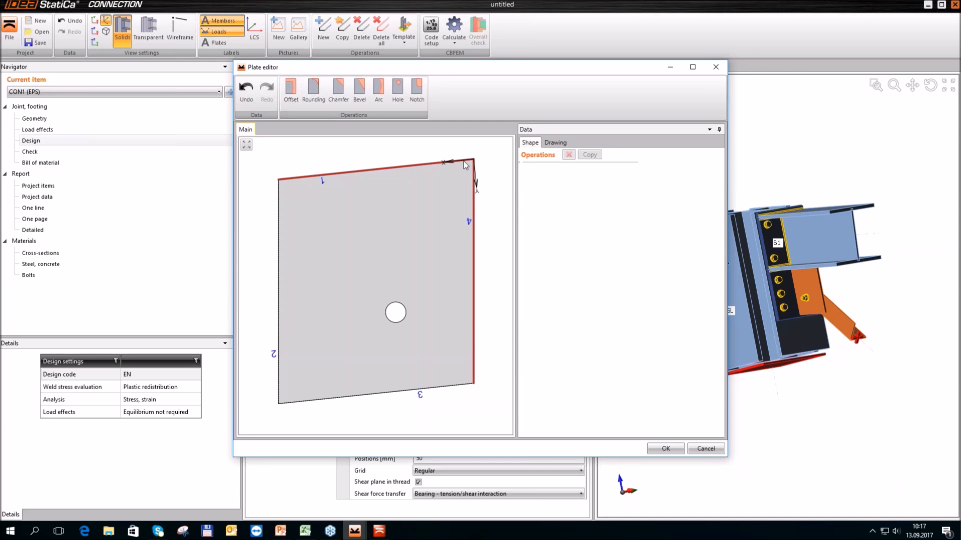
{"action": "left_click", "coordinate": [360, 89]}
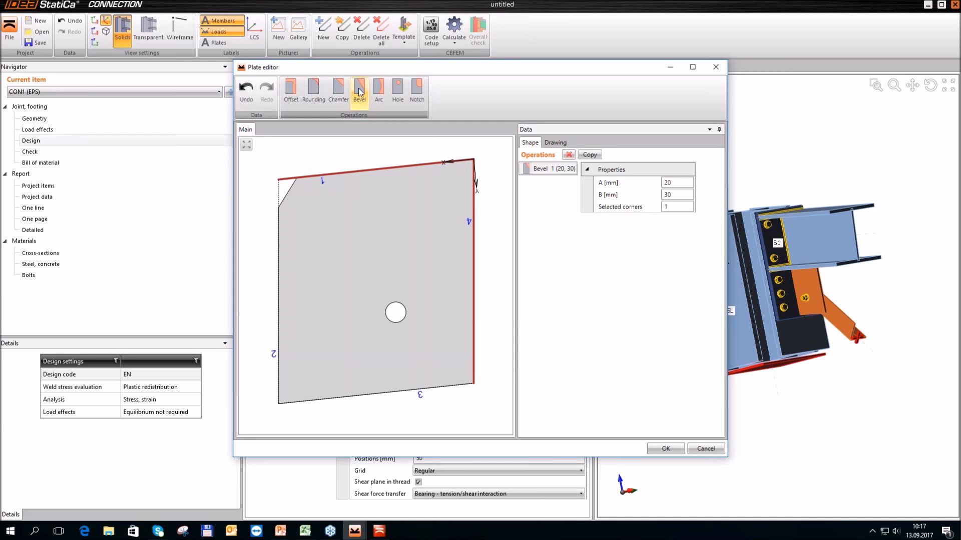
{"action": "left_click", "coordinate": [633, 208]}
{"action": "type", "text": "2"}
{"action": "key", "text": "Tab"}
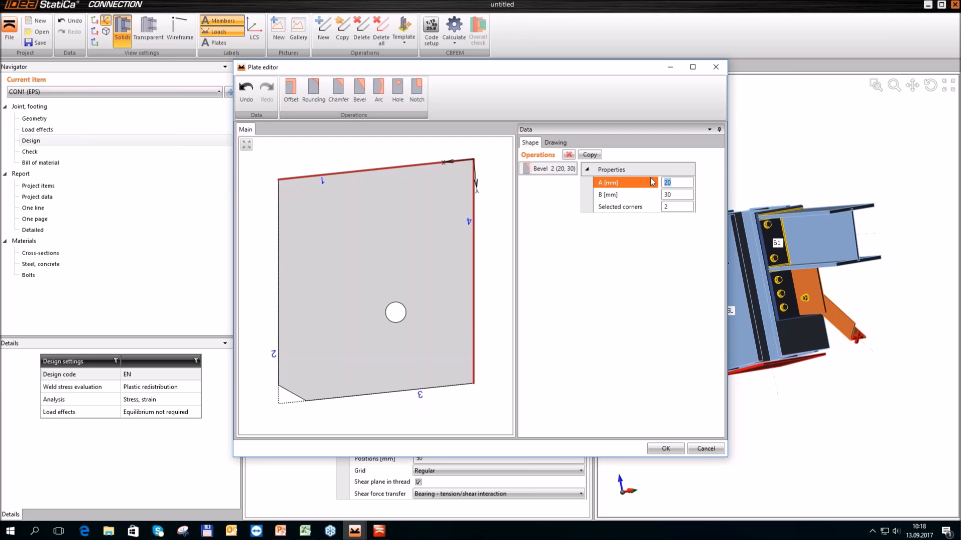
Size the corner 2 bevel with A 100 mm and B 80 mm, and accept the edited plate shape
{"action": "type", "text": "100"}
{"action": "key", "text": "Tab"}
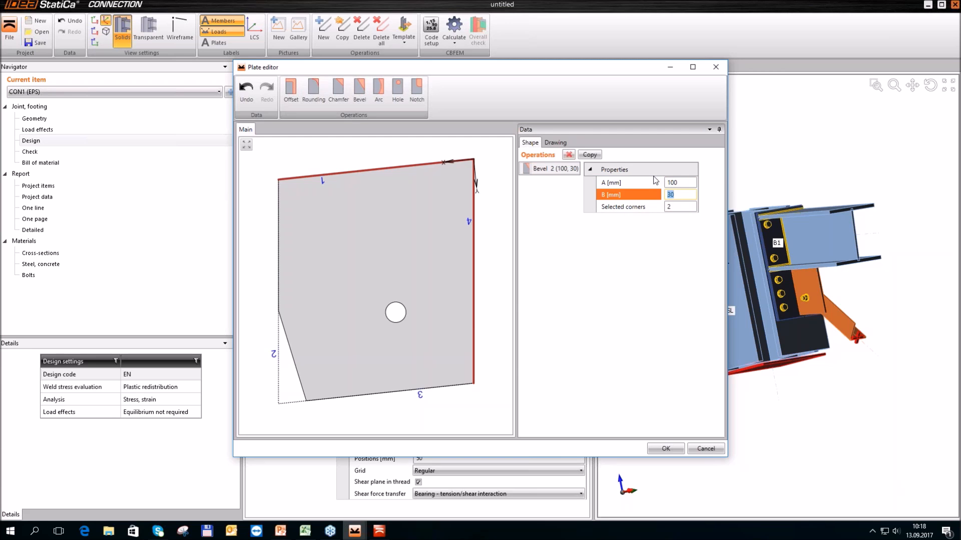
{"action": "type", "text": "80"}
{"action": "key", "text": "Tab"}
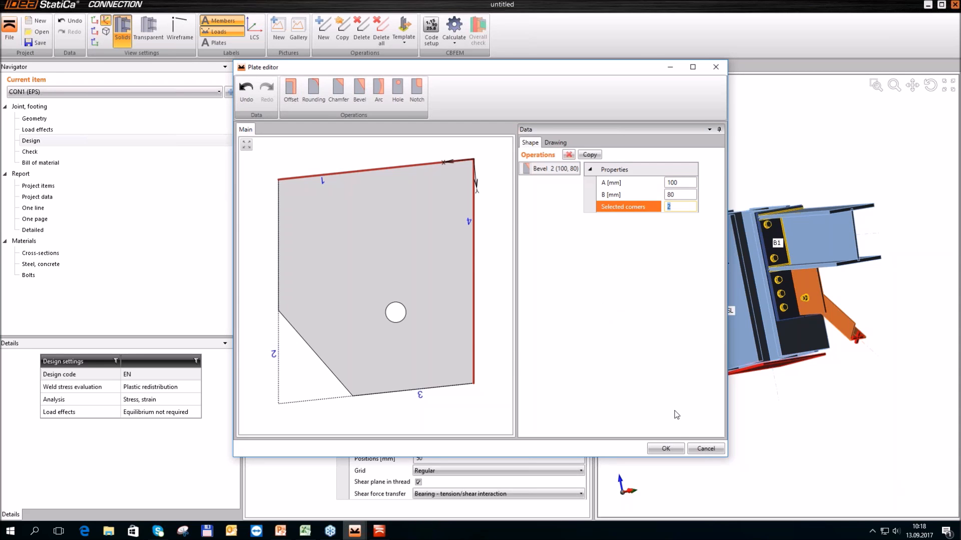
{"action": "left_click", "coordinate": [675, 449]}
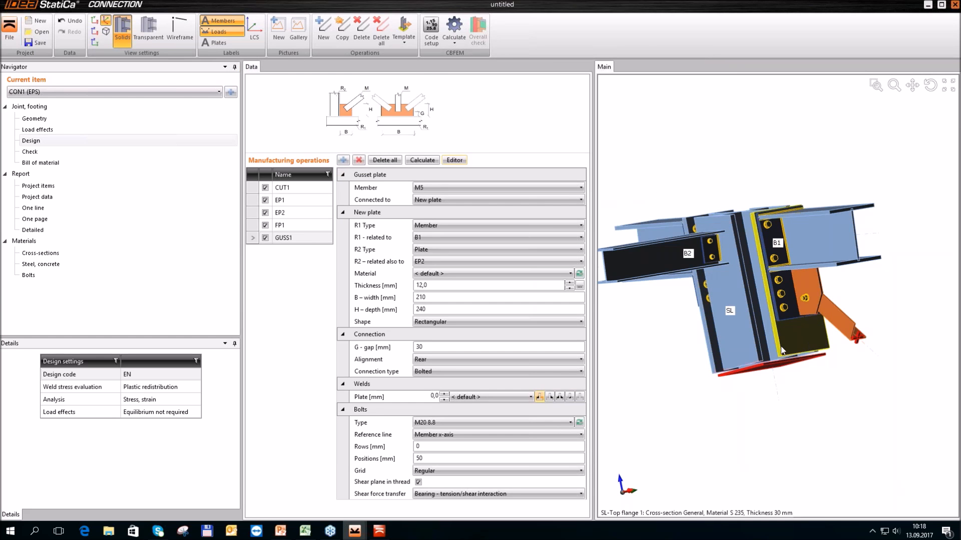
Go to the joint's load effects and start importing load effects
{"action": "scroll", "coordinate": [703, 272], "scroll_direction": "down", "scroll_amount": 3}
{"action": "right_click_drag", "start_coordinate": [782, 208], "coordinate": [742, 268]}
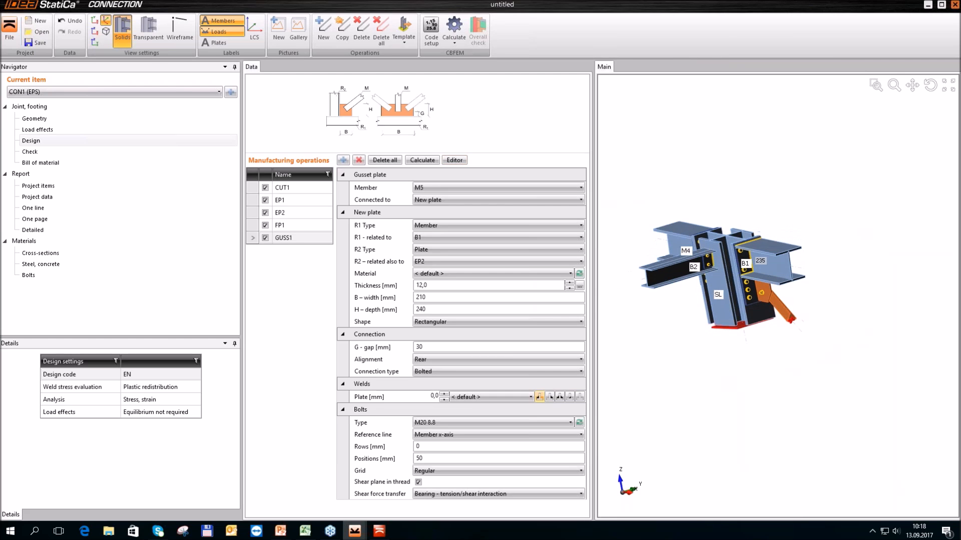
{"action": "scroll", "coordinate": [738, 280], "scroll_direction": "up", "scroll_amount": 3}
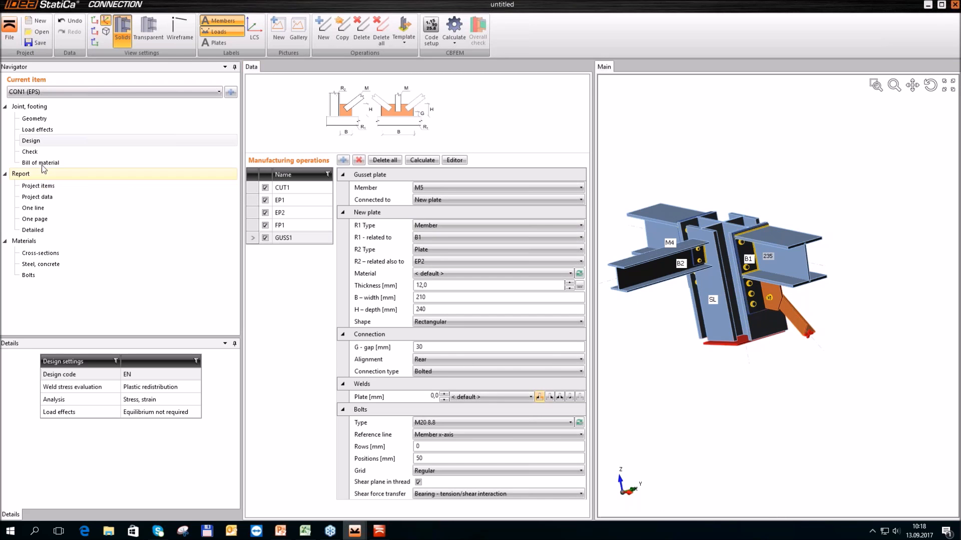
{"action": "left_click", "coordinate": [38, 131]}
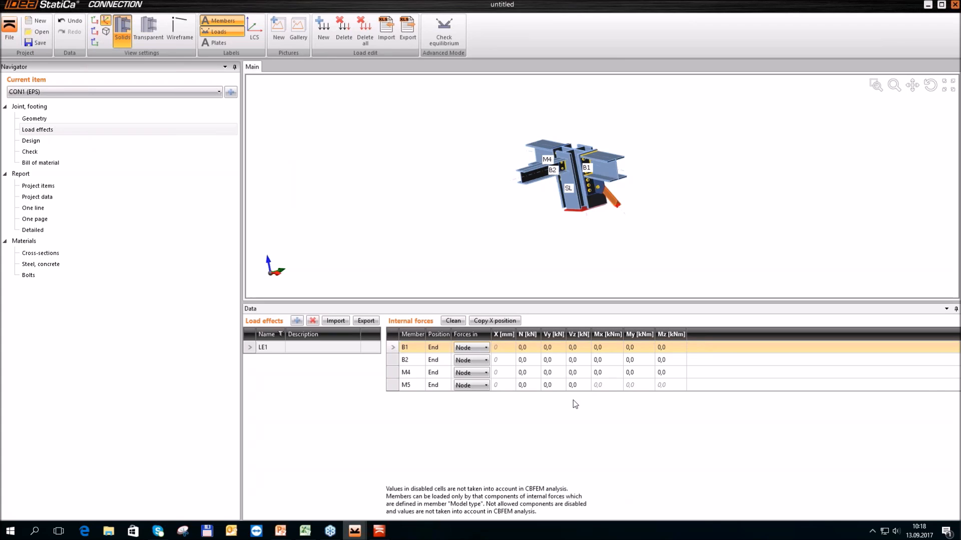
{"action": "left_click", "coordinate": [337, 322]}
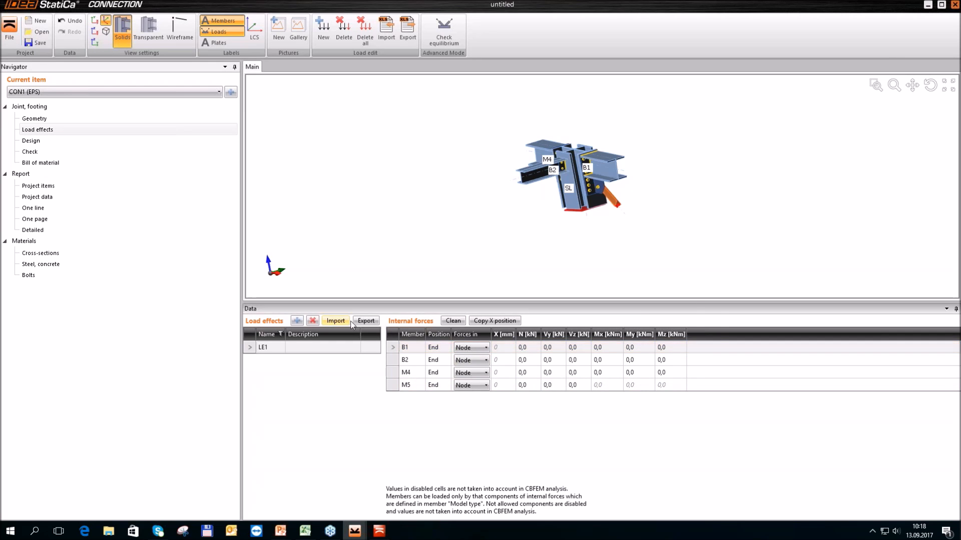
Switch to the Forces workbook in Excel and copy the internal forces of all four members, cells D4:I7
{"action": "left_click", "coordinate": [305, 531]}
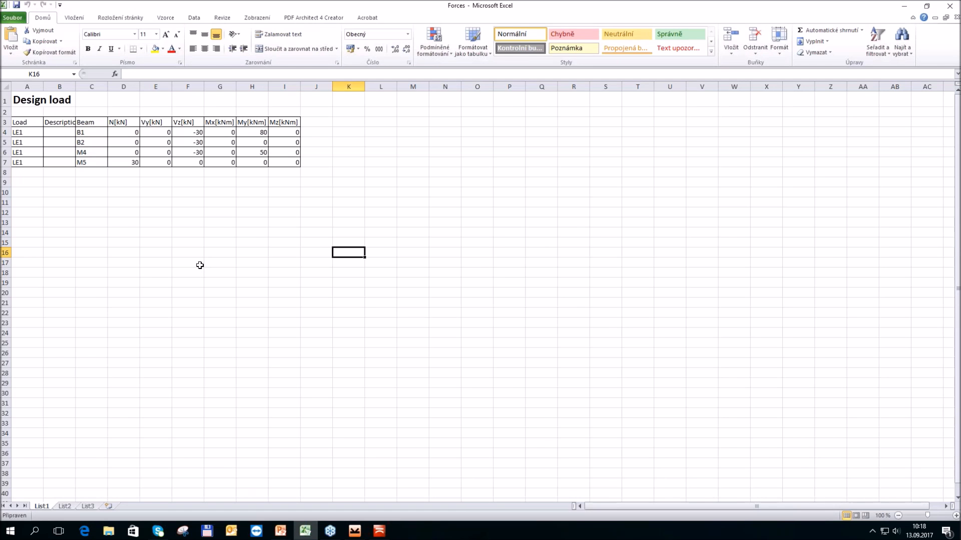
{"action": "left_click_drag", "start_coordinate": [121, 132], "coordinate": [276, 166]}
{"action": "key", "text": "ctrl+c"}
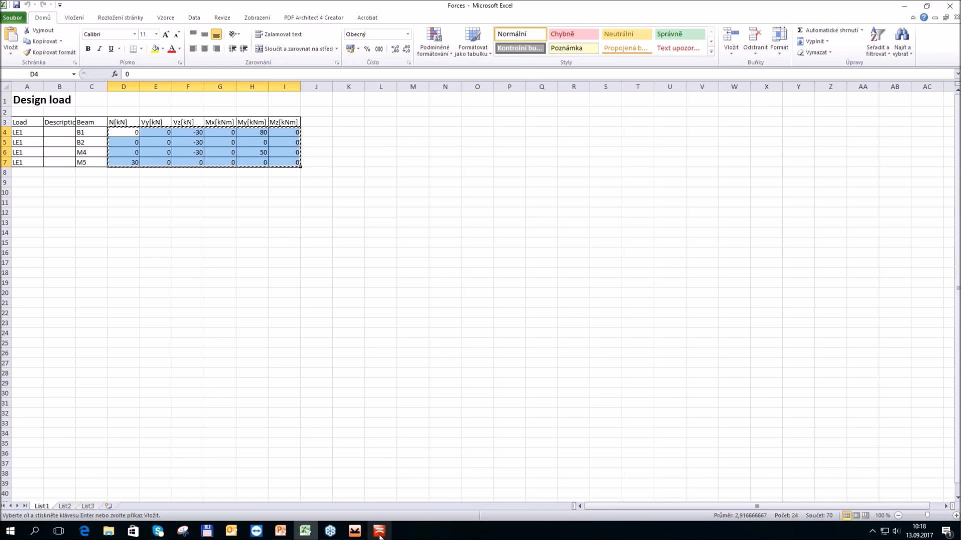
Return to IDEA StatiCa and import the copied forces for B1, B2, M4 and M5, replacing the existing loads
{"action": "mouse_move", "coordinate": [379, 531]}
{"action": "left_click", "coordinate": [408, 483]}
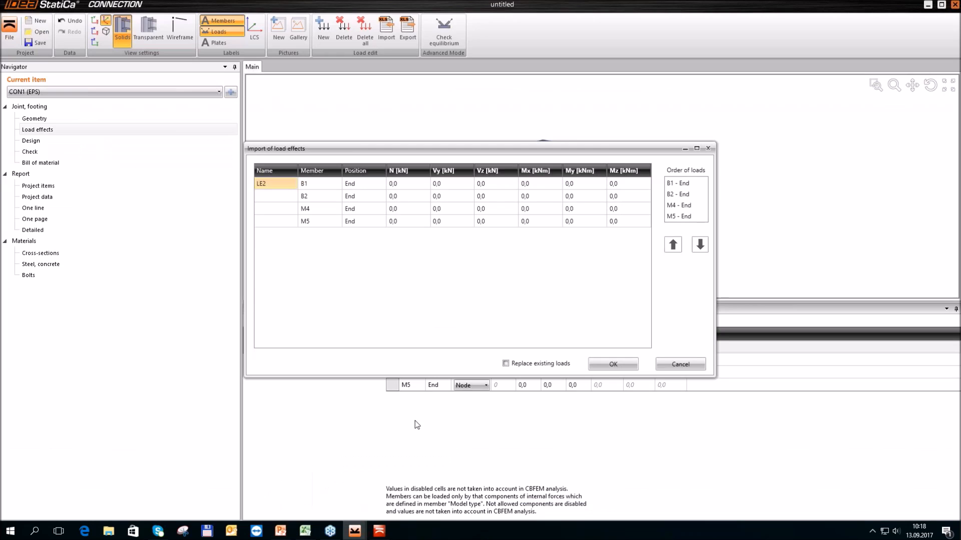
{"action": "left_click_drag", "start_coordinate": [401, 185], "coordinate": [618, 226]}
{"action": "key", "text": "ctrl+v"}
{"action": "left_click", "coordinate": [505, 363]}
{"action": "left_click", "coordinate": [611, 364]}
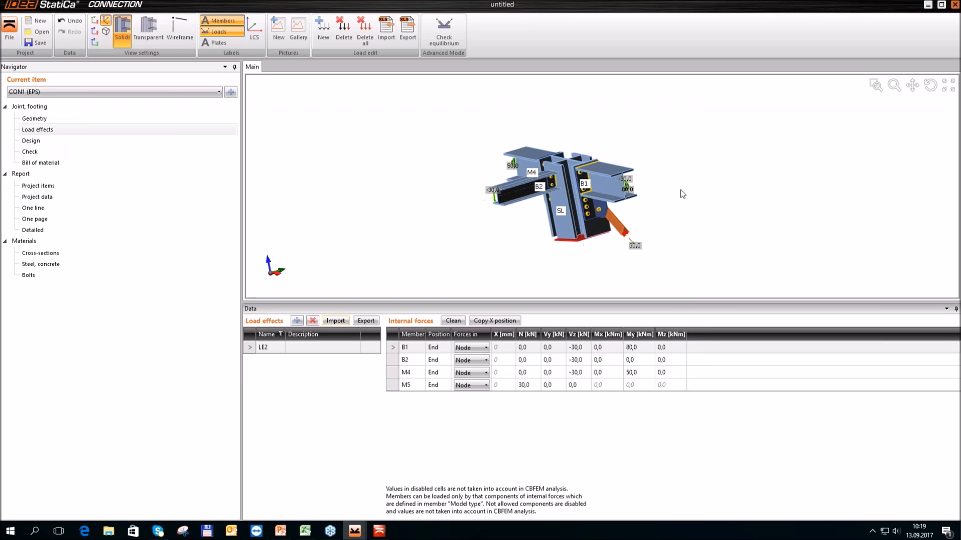
Select B2's internal forces row and examine its loading in both the solid and wireframe displays
{"action": "scroll", "coordinate": [558, 164], "scroll_direction": "up", "scroll_amount": 3}
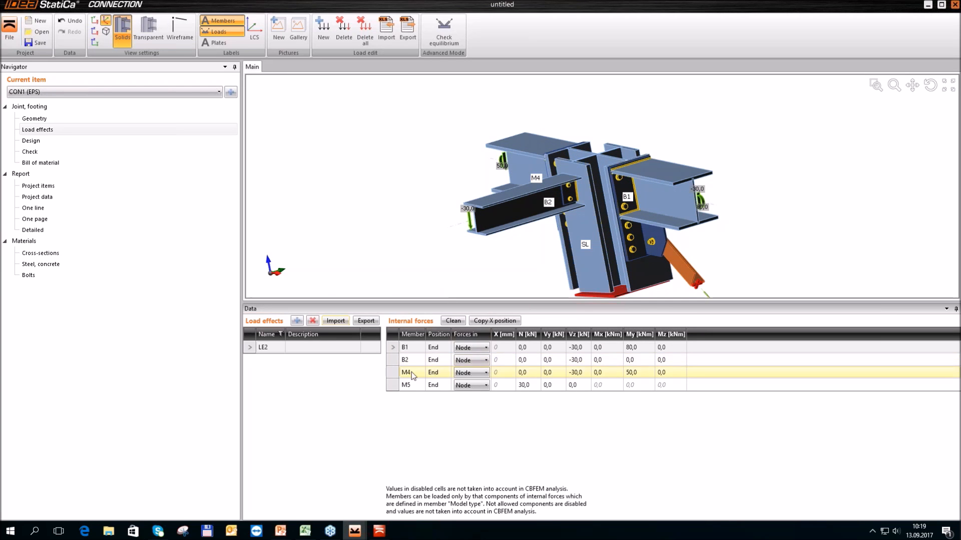
{"action": "left_click", "coordinate": [392, 363]}
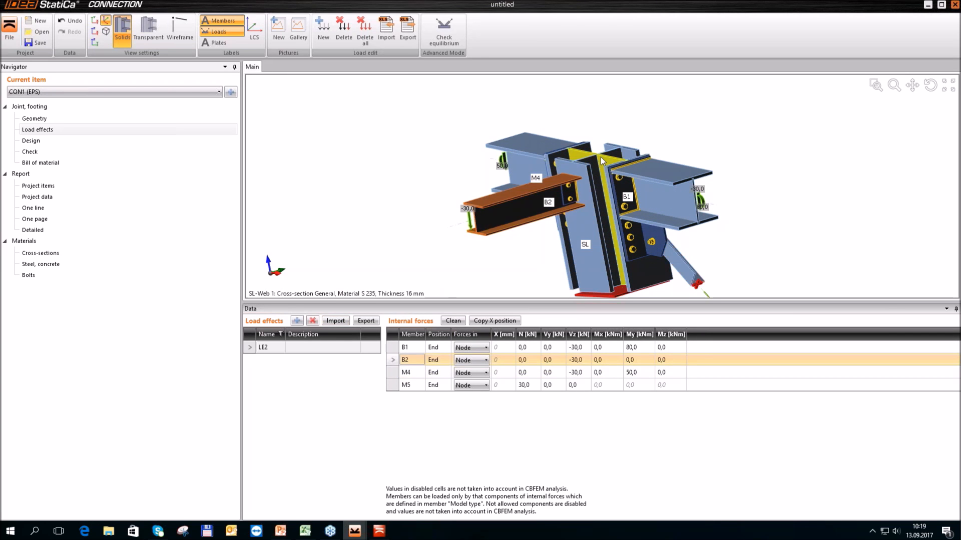
{"action": "scroll", "coordinate": [601, 157], "scroll_direction": "down", "scroll_amount": 1}
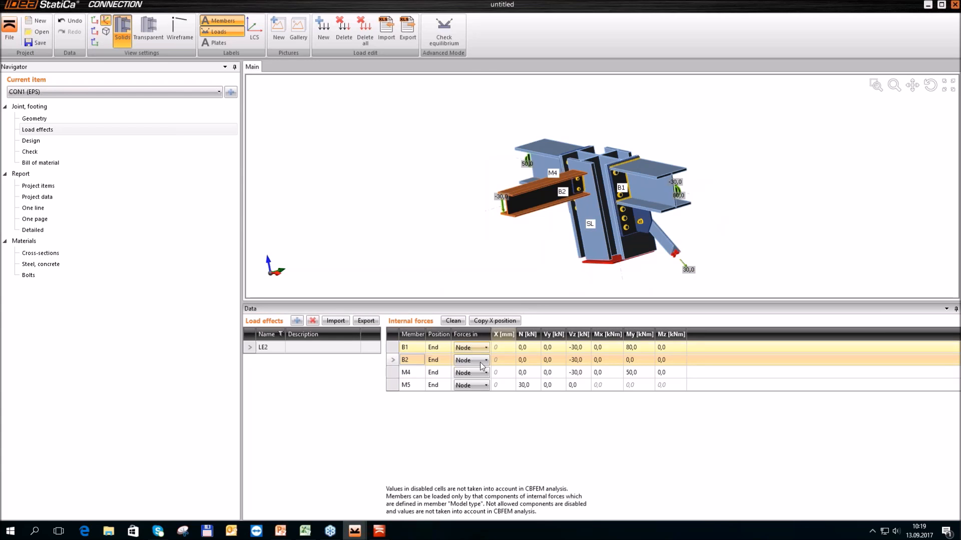
{"action": "right_click_drag", "start_coordinate": [521, 269], "coordinate": [544, 252]}
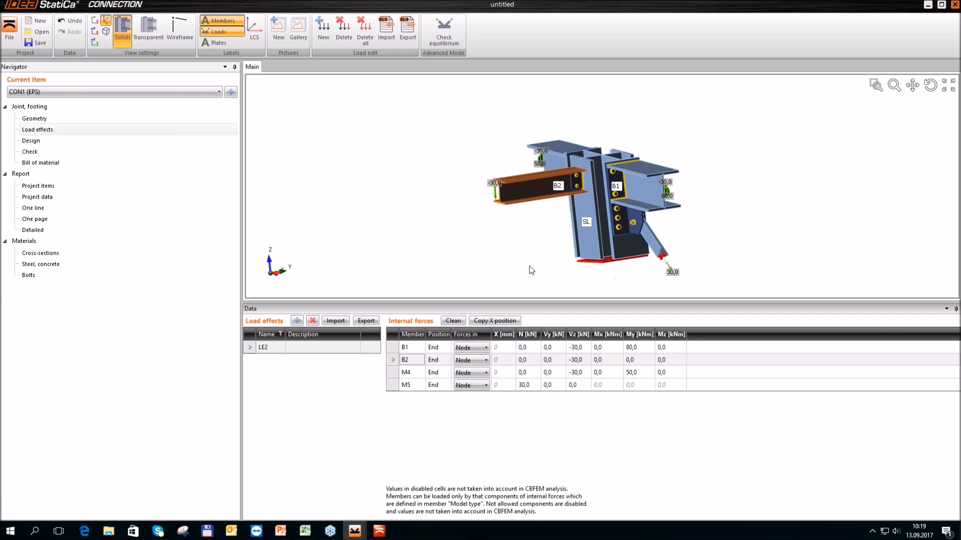
{"action": "left_click", "coordinate": [181, 34]}
{"action": "scroll", "coordinate": [591, 165], "scroll_direction": "up", "scroll_amount": 3}
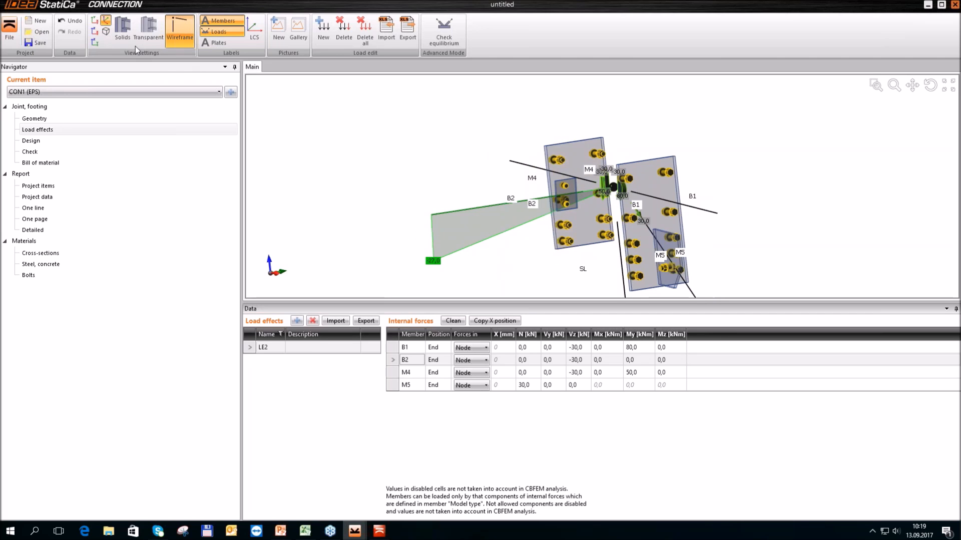
{"action": "left_click", "coordinate": [128, 34]}
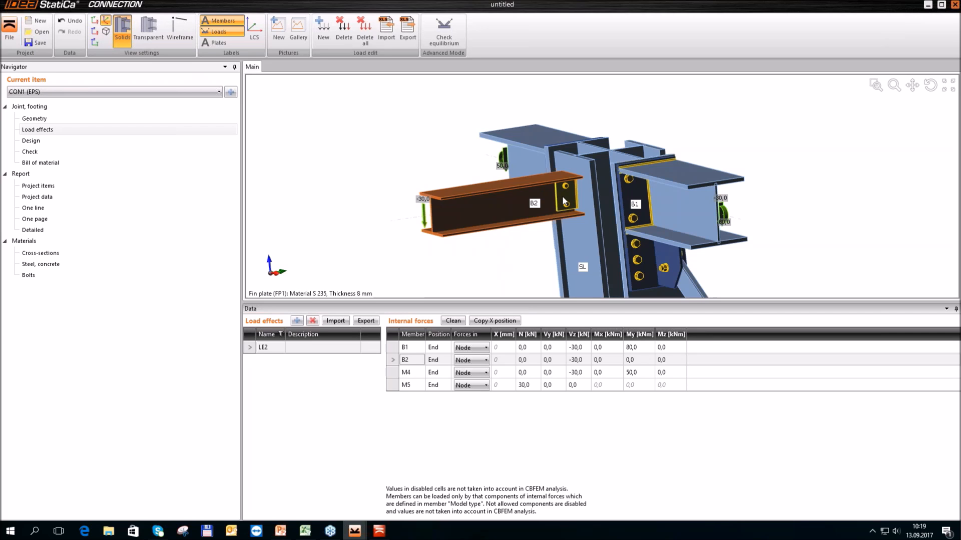
{"action": "left_click", "coordinate": [171, 33]}
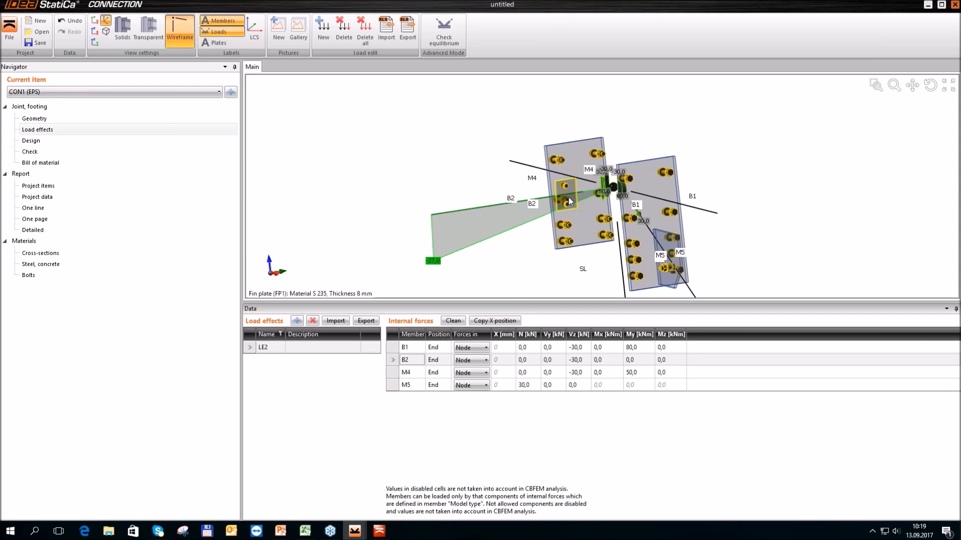
Set B2's internal forces to act in Bolts, and return the model to the solid display after inspecting the fin plate
{"action": "left_click", "coordinate": [487, 364]}
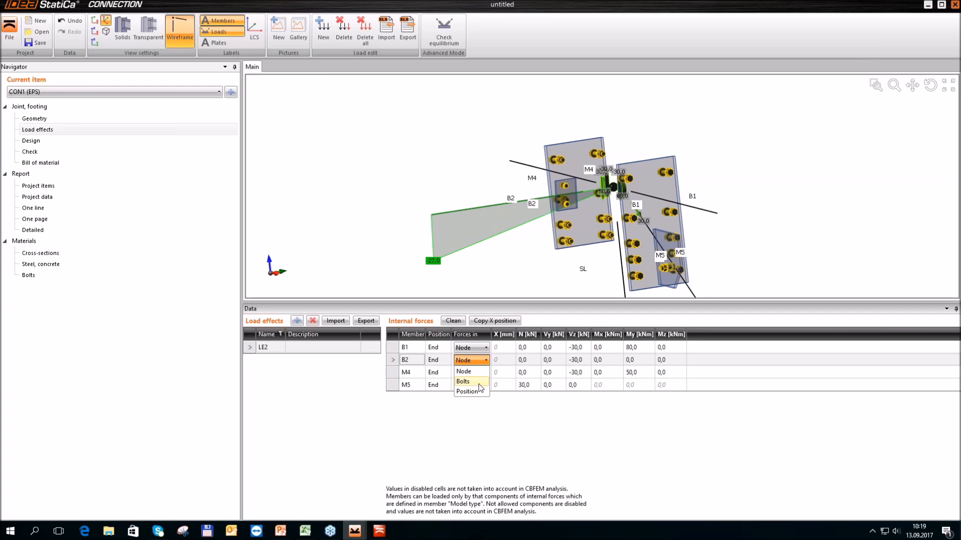
{"action": "left_click", "coordinate": [478, 382]}
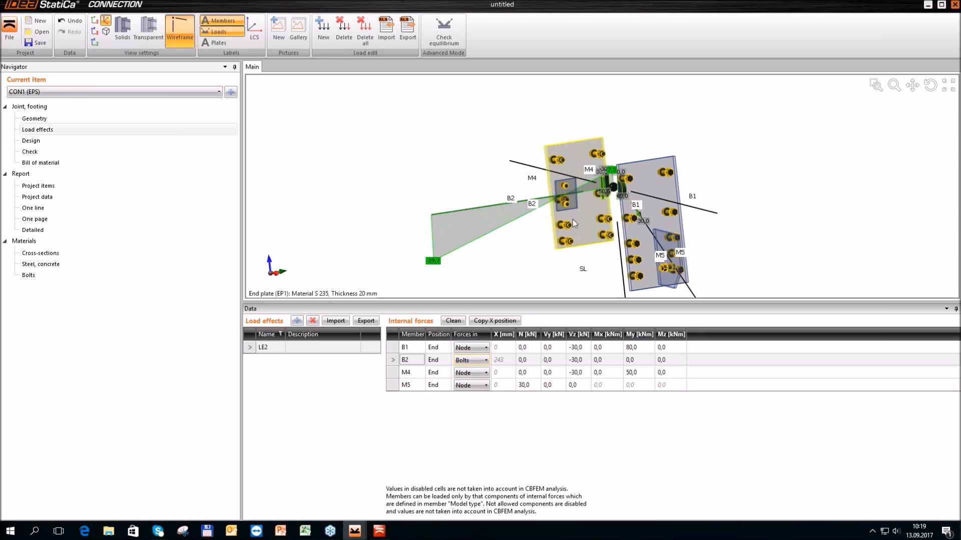
{"action": "scroll", "coordinate": [568, 196], "scroll_direction": "up", "scroll_amount": 3}
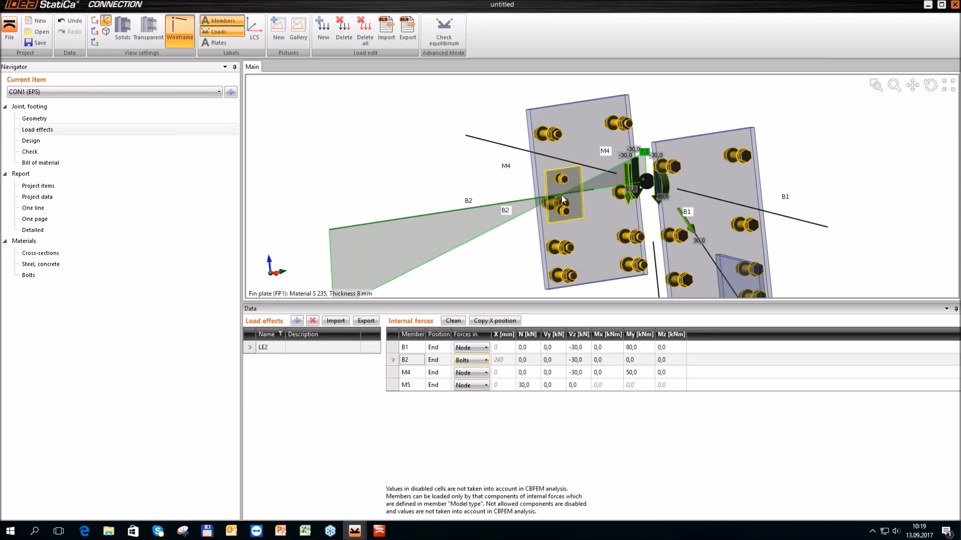
{"action": "scroll", "coordinate": [562, 195], "scroll_direction": "down", "scroll_amount": 2}
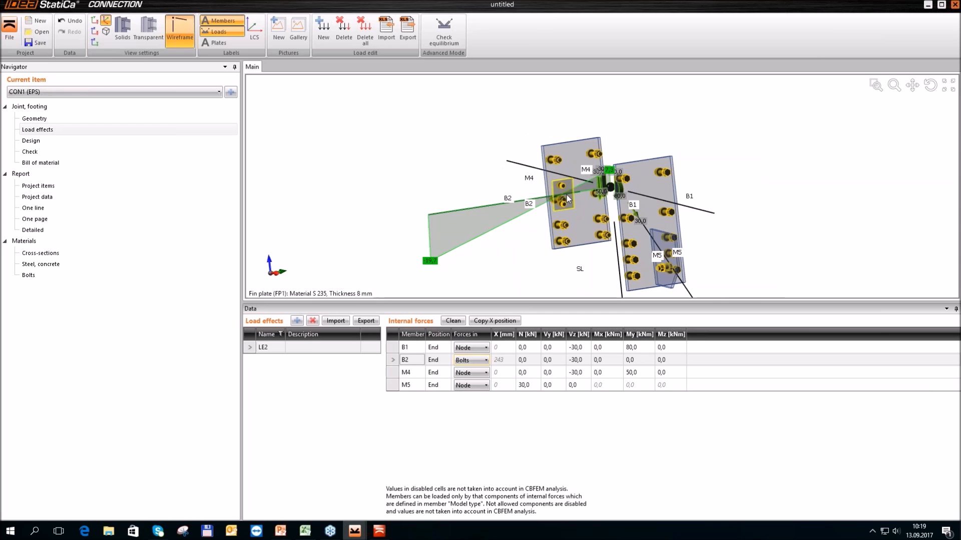
{"action": "left_click", "coordinate": [123, 31]}
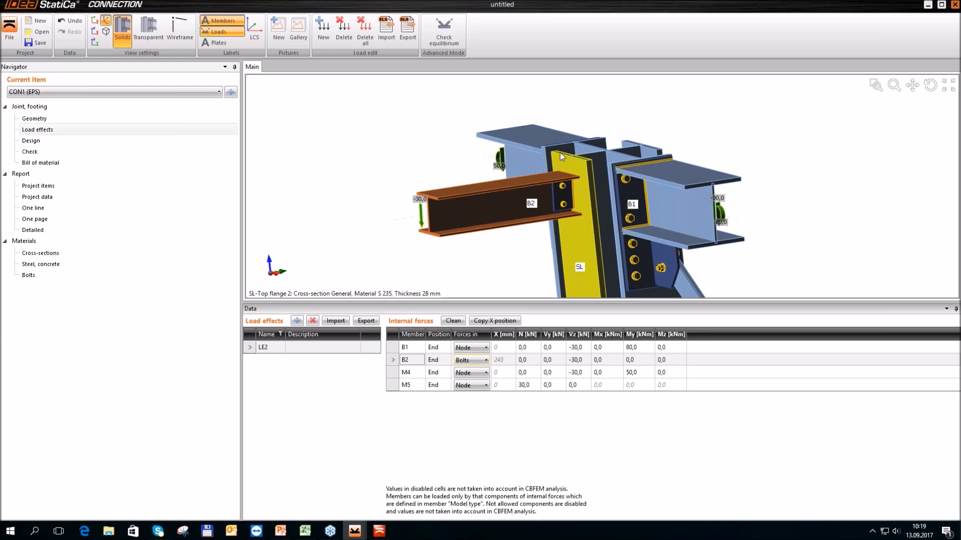
{"action": "scroll", "coordinate": [561, 152], "scroll_direction": "down", "scroll_amount": 5}
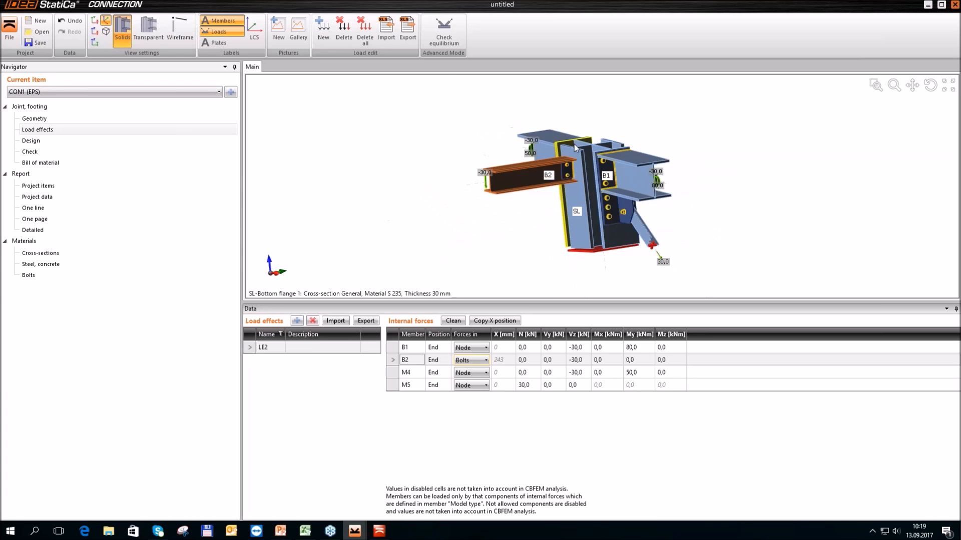
Calculate the joint in the Check section and examine the overall check on the model
{"action": "left_click", "coordinate": [30, 152]}
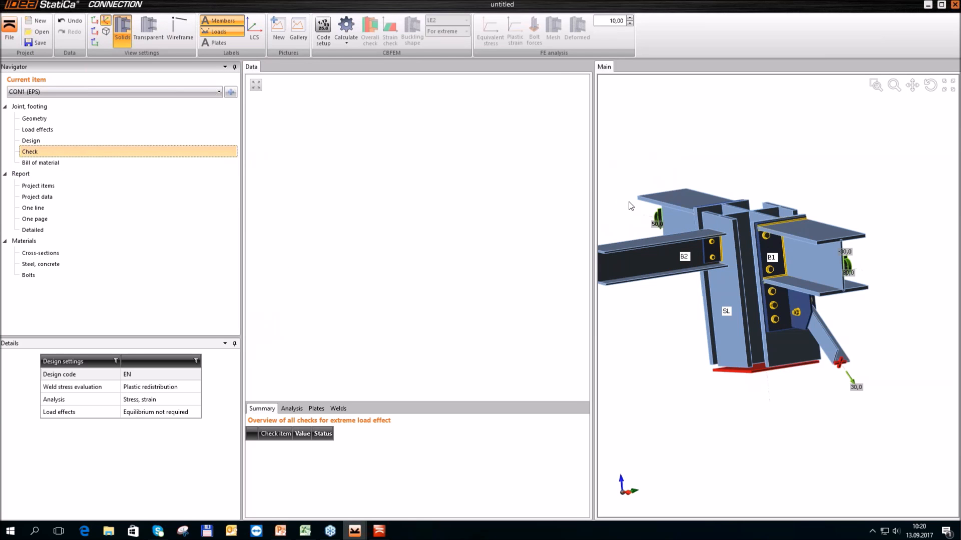
{"action": "left_click", "coordinate": [345, 26]}
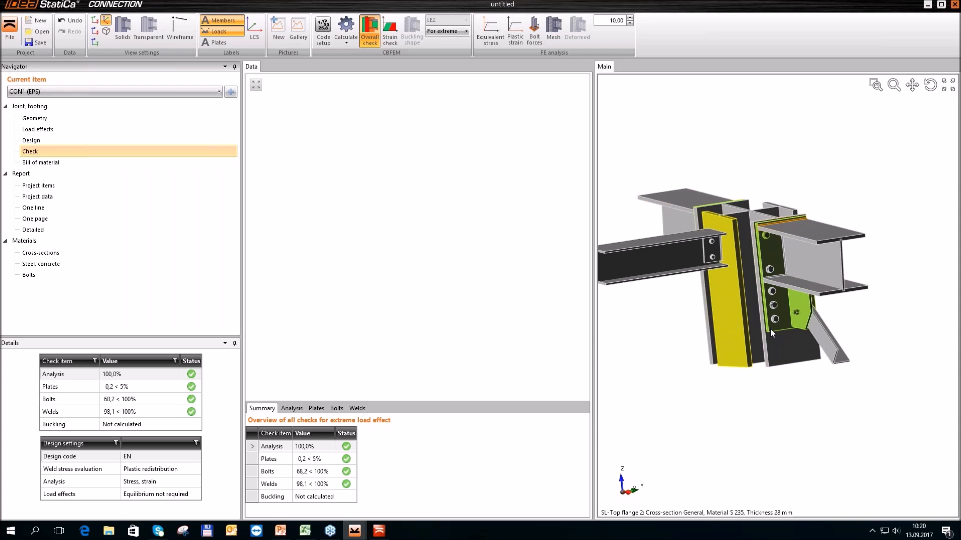
{"action": "scroll", "coordinate": [788, 328], "scroll_direction": "down", "scroll_amount": 2}
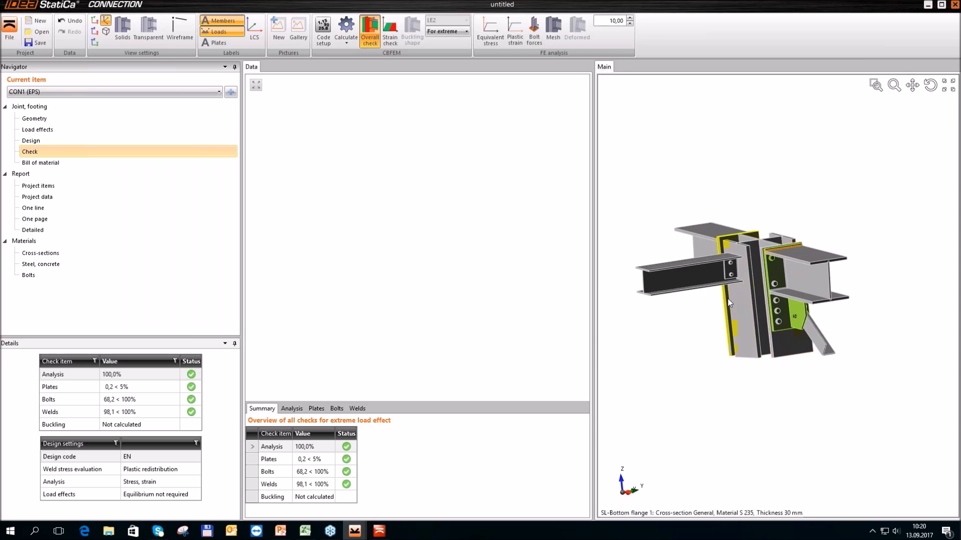
{"action": "scroll", "coordinate": [729, 303], "scroll_direction": "up", "scroll_amount": 1}
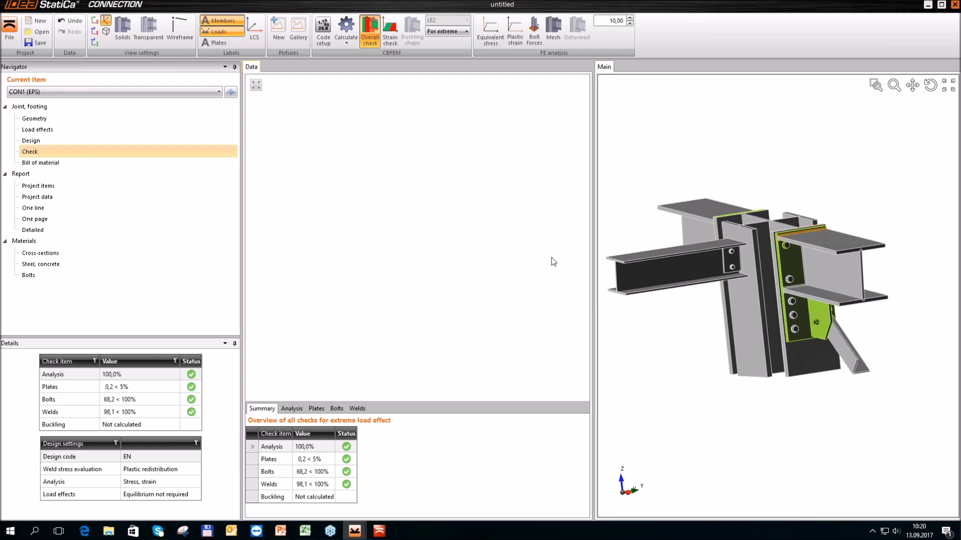
View the equivalent stress, and display the plastic strain with bolt forces, mesh and deformed shape
{"action": "left_click", "coordinate": [496, 44]}
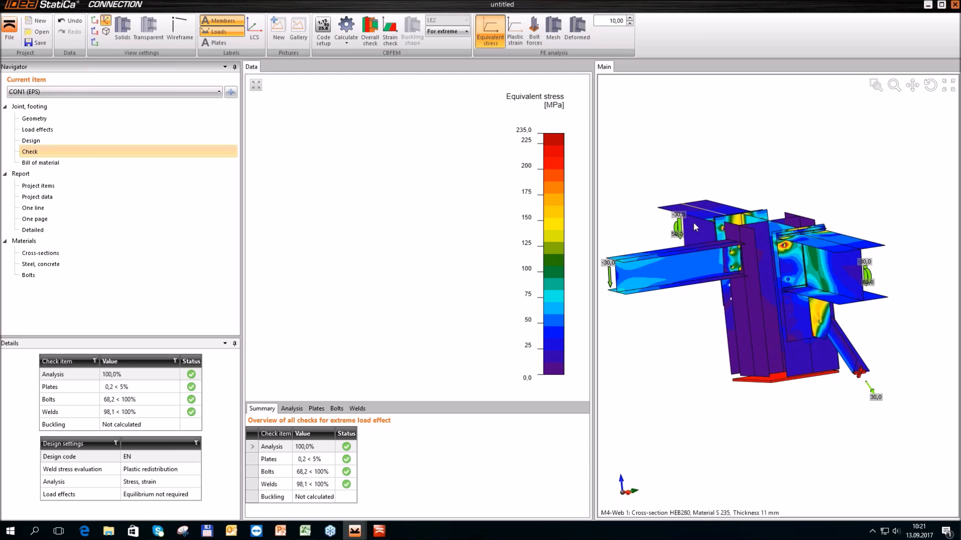
{"action": "left_click", "coordinate": [515, 35]}
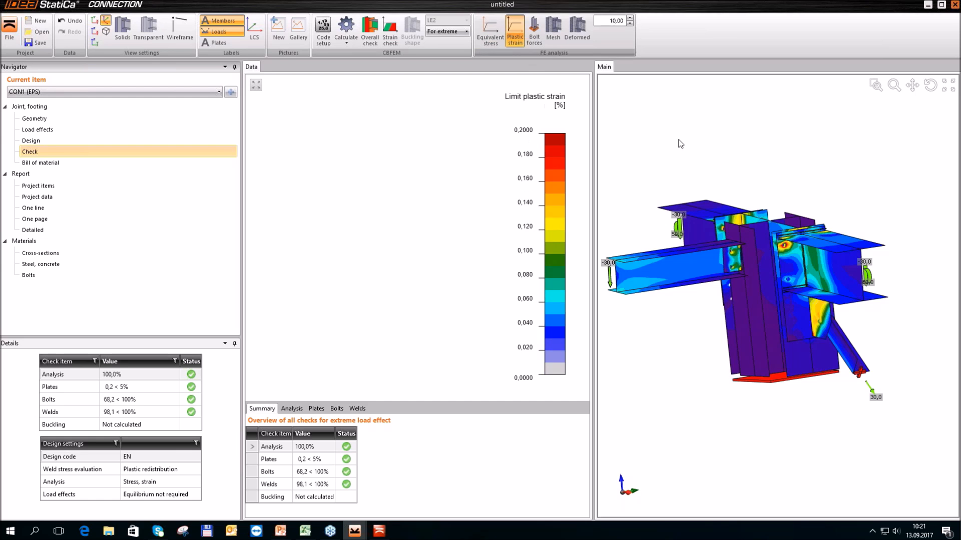
{"action": "left_click", "coordinate": [534, 36]}
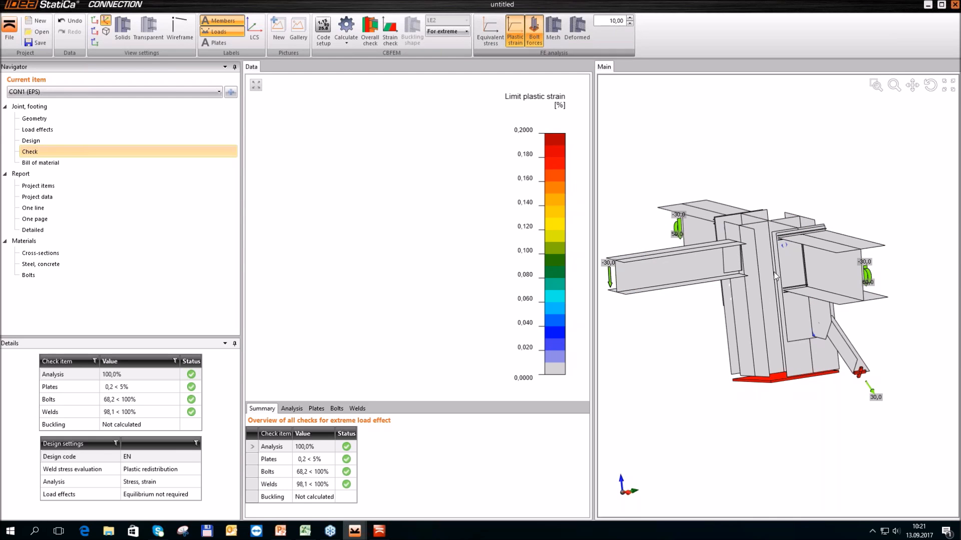
{"action": "scroll", "coordinate": [774, 276], "scroll_direction": "up", "scroll_amount": 5}
{"action": "scroll", "coordinate": [743, 223], "scroll_direction": "down", "scroll_amount": 4}
{"action": "scroll", "coordinate": [752, 236], "scroll_direction": "down", "scroll_amount": 5}
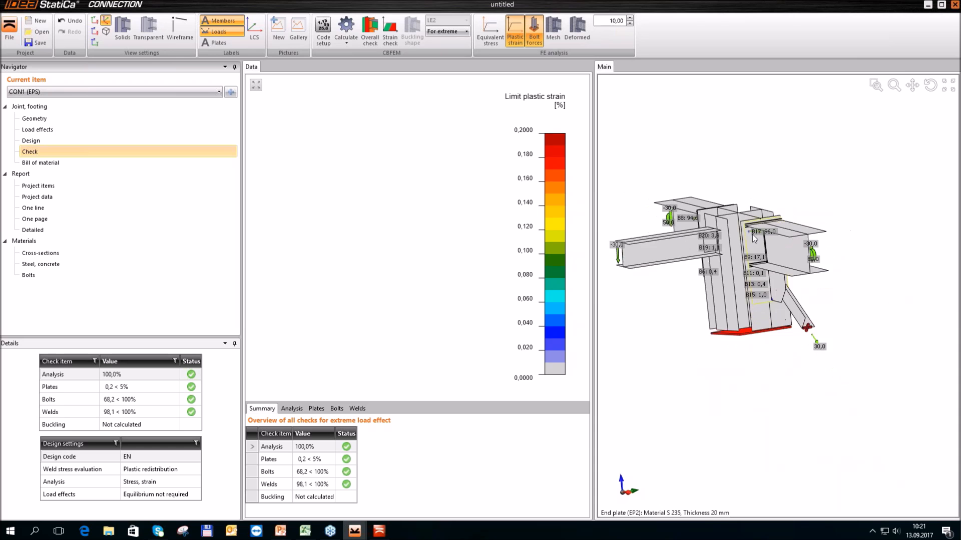
{"action": "left_click", "coordinate": [553, 33]}
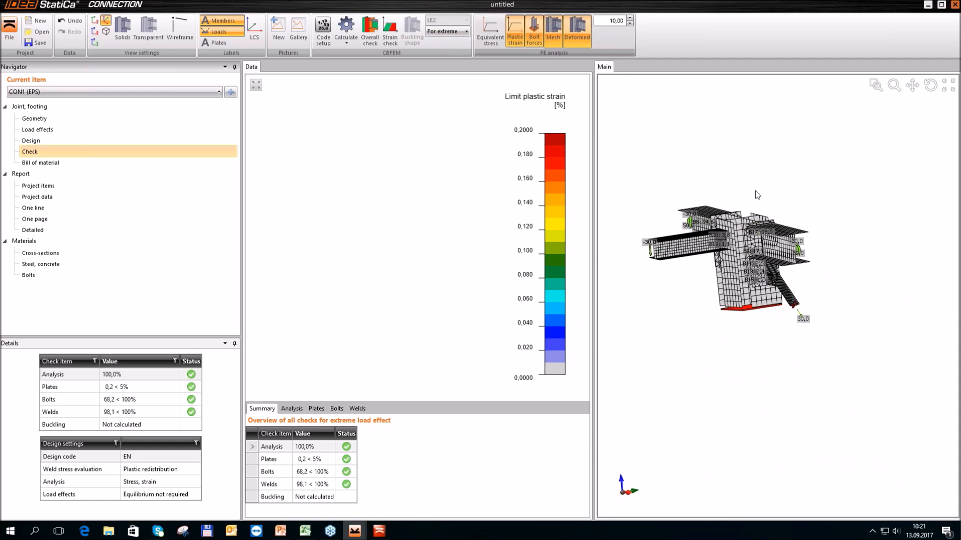
{"action": "left_click", "coordinate": [577, 31]}
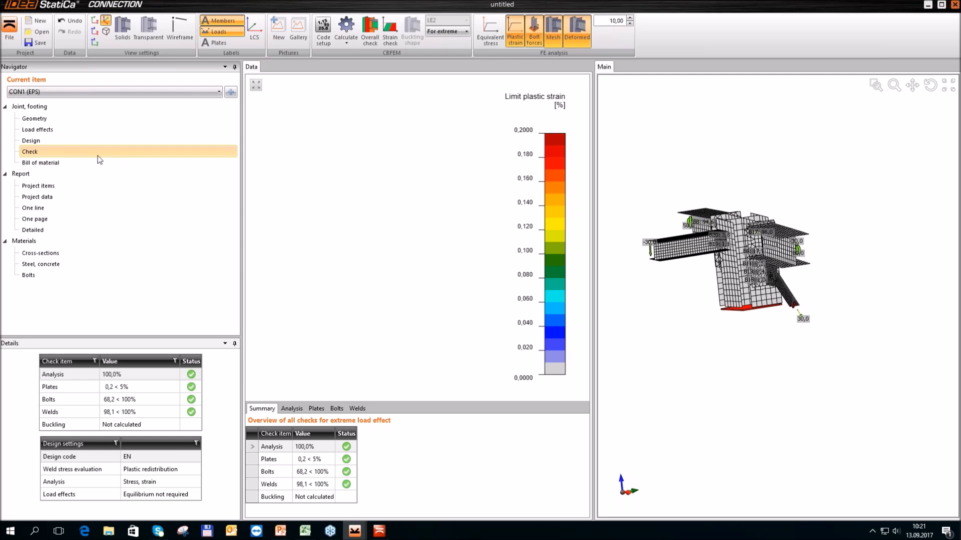
Produce the bill of material with drawings added, and generate the detailed report and review it down to the code settings
{"action": "left_click", "coordinate": [78, 163]}
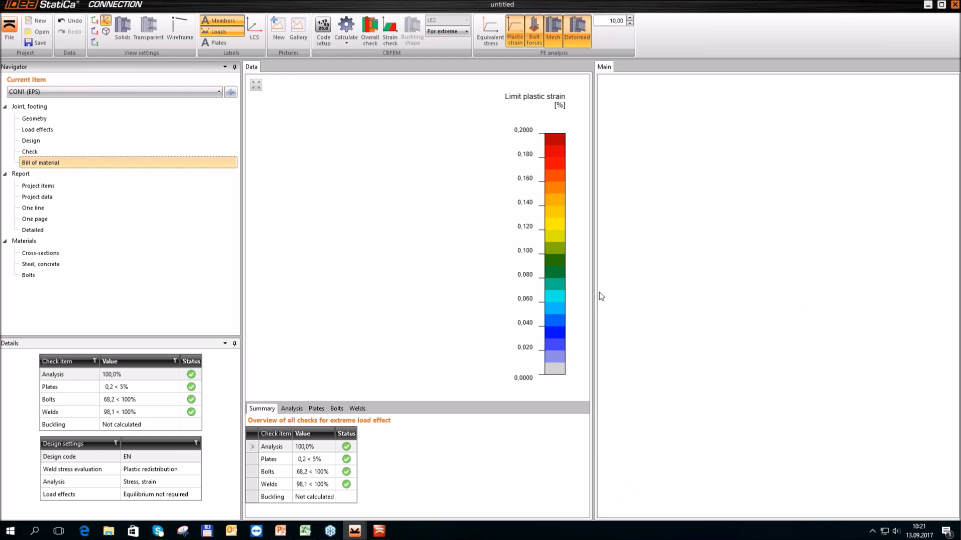
{"action": "left_click", "coordinate": [272, 127]}
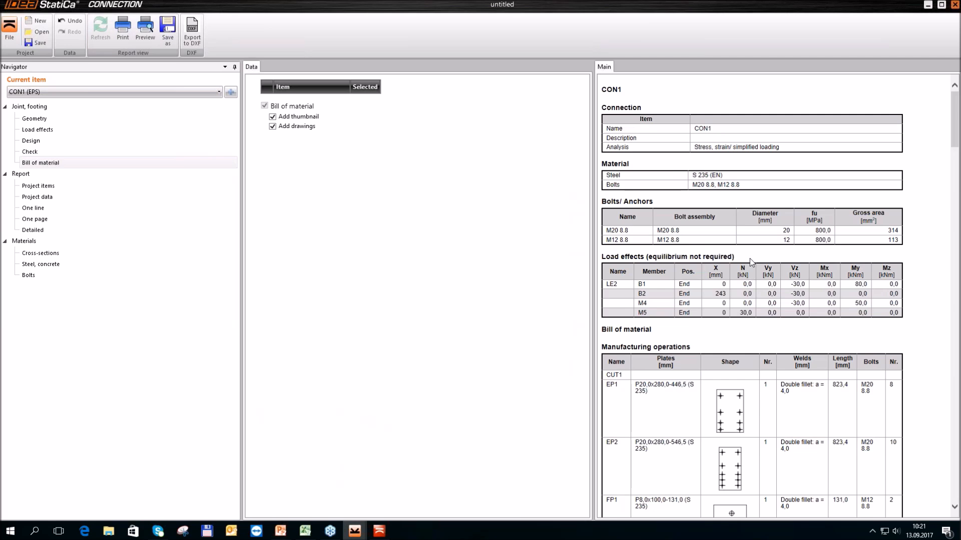
{"action": "scroll", "coordinate": [747, 265], "scroll_direction": "down", "scroll_amount": 15}
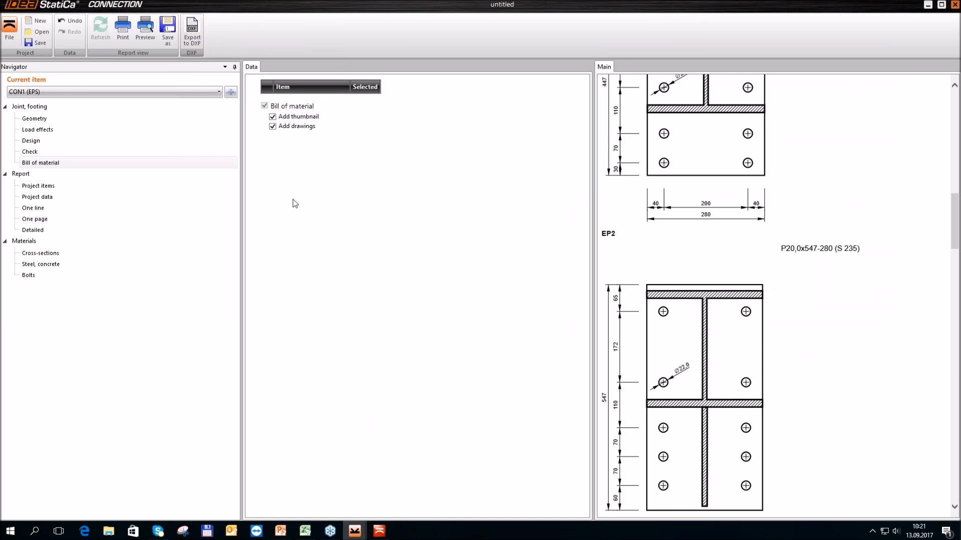
{"action": "left_click", "coordinate": [33, 231]}
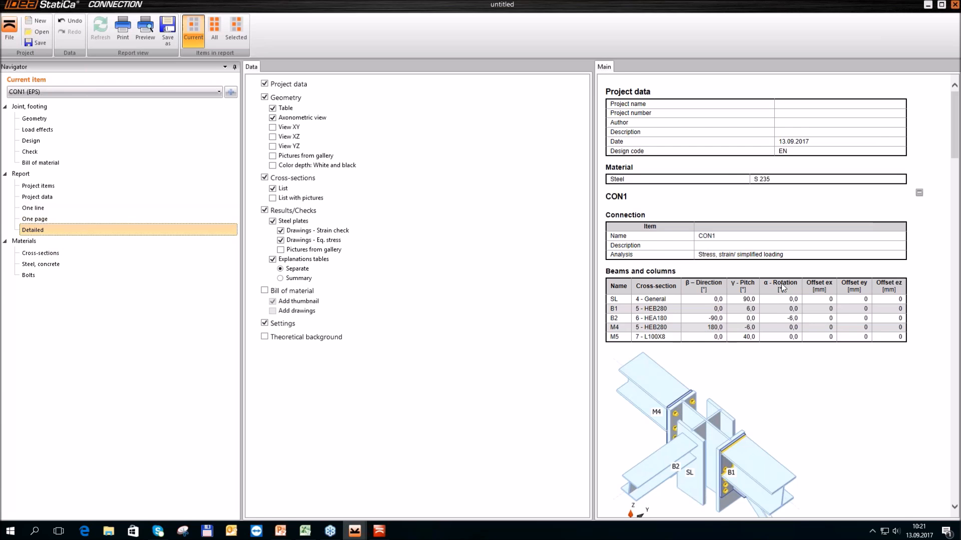
{"action": "scroll", "coordinate": [782, 287], "scroll_direction": "down", "scroll_amount": 20}
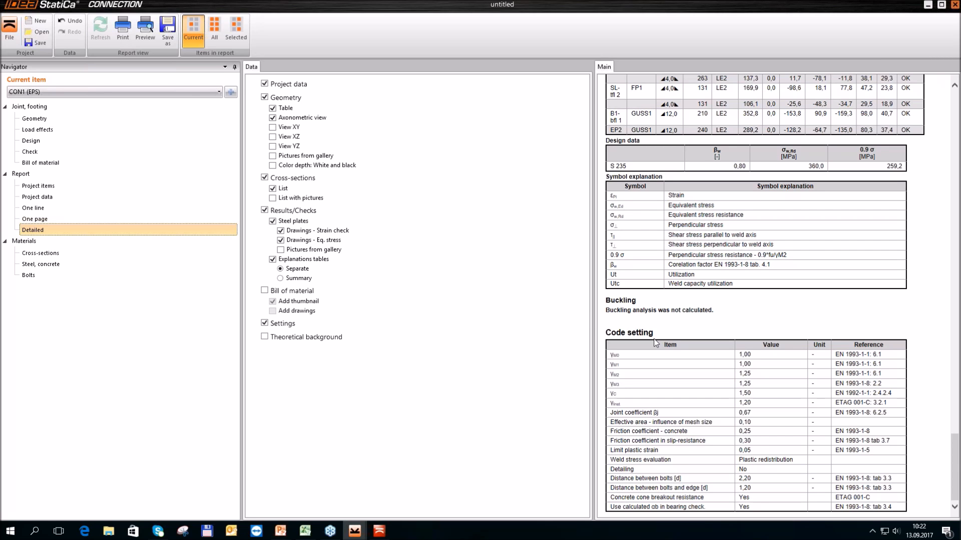
Switch to the Joint design resistance presentation in PowerPoint and start its slide show from the first slide
{"action": "mouse_move", "coordinate": [285, 536]}
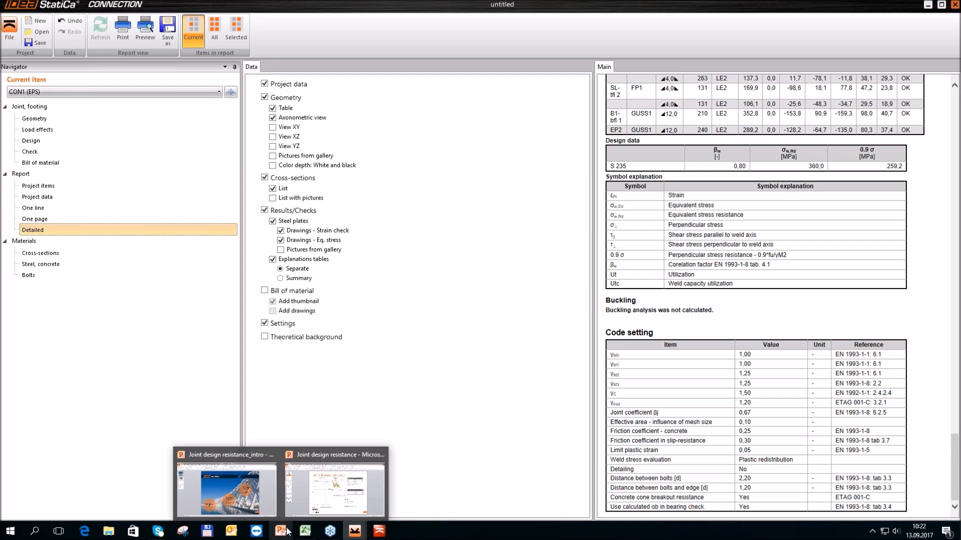
{"action": "left_click", "coordinate": [311, 481]}
{"action": "key", "text": "Home"}
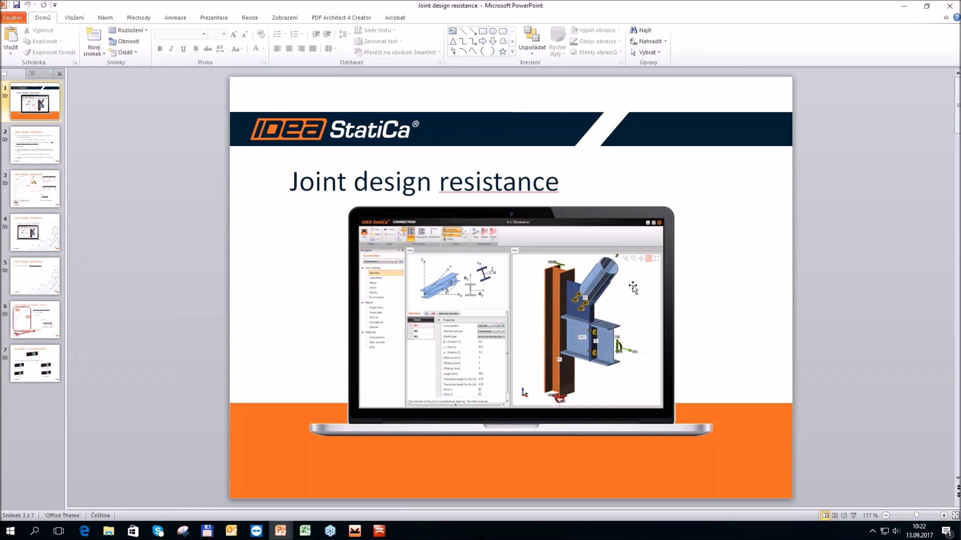
{"action": "key", "text": "F5"}
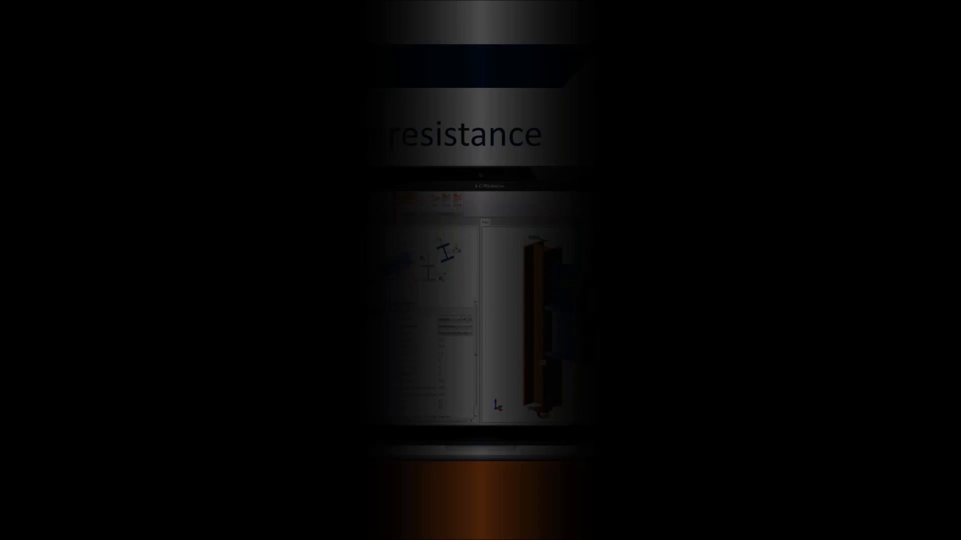
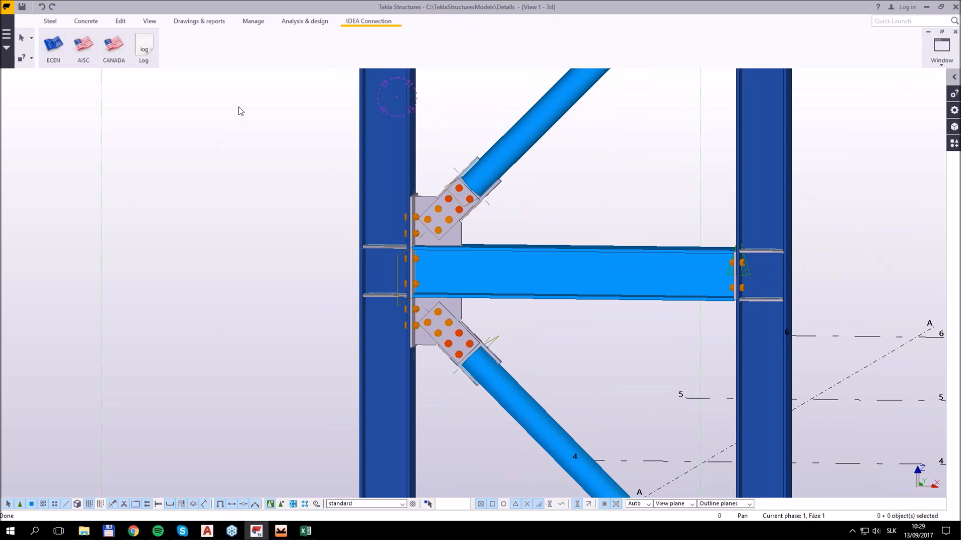
Start the ECEN connection export, display the parts as wireframe, and pick the column-beam axis intersection as the connection point
{"action": "left_click", "coordinate": [55, 48]}
{"action": "left_click", "coordinate": [54, 46]}
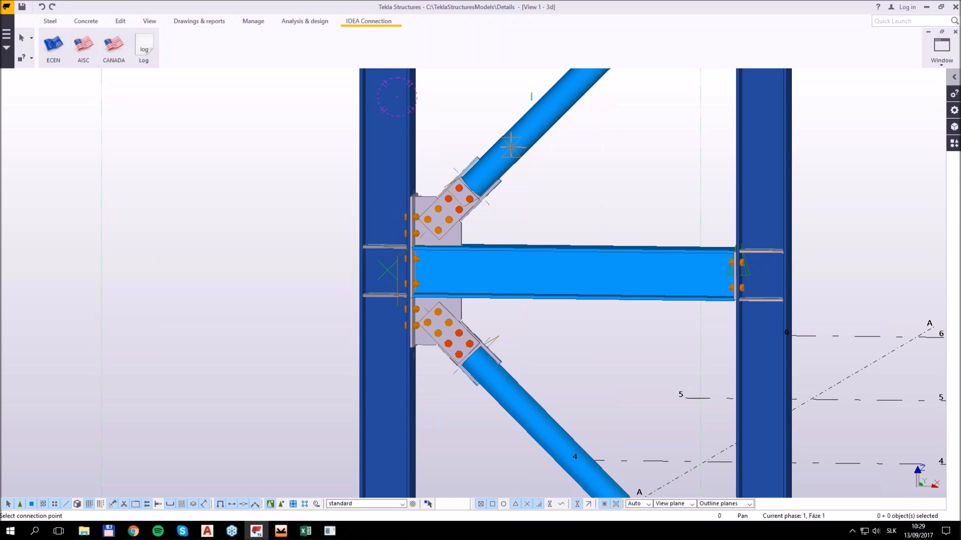
{"action": "key", "text": "ctrl+1"}
{"action": "middle_click_drag", "start_coordinate": [439, 241], "coordinate": [462, 269], "text": "ctrl"}
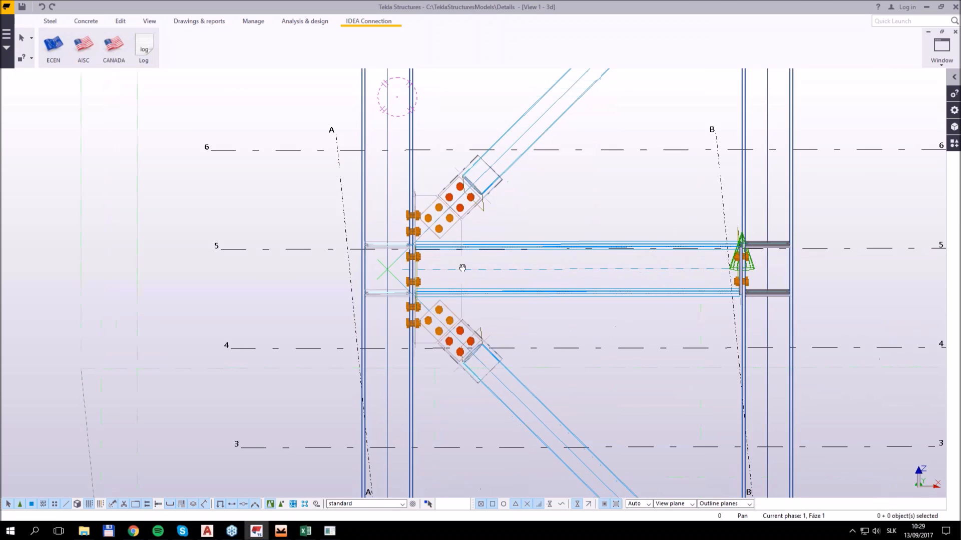
{"action": "left_click_drag", "start_coordinate": [462, 268], "coordinate": [458, 294], "text": "ctrl"}
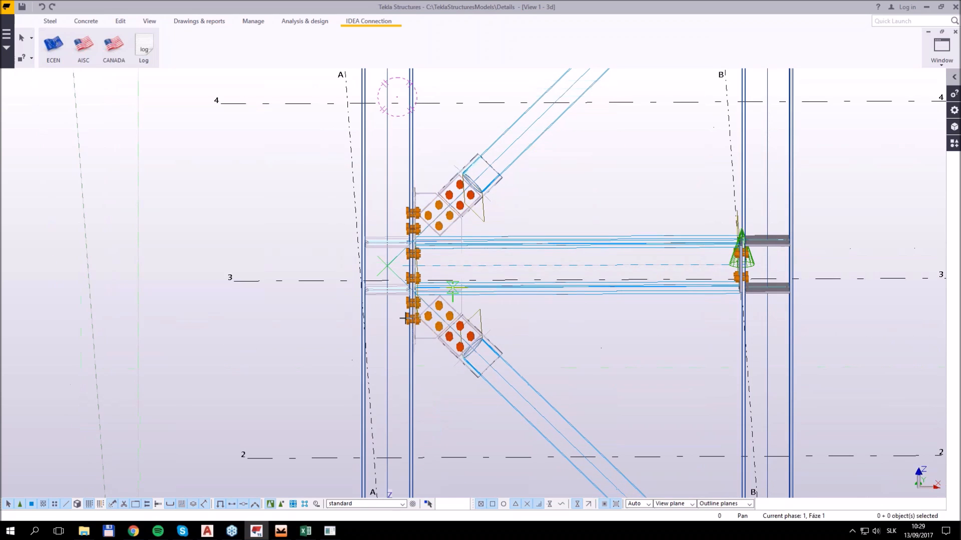
{"action": "left_click", "coordinate": [388, 266]}
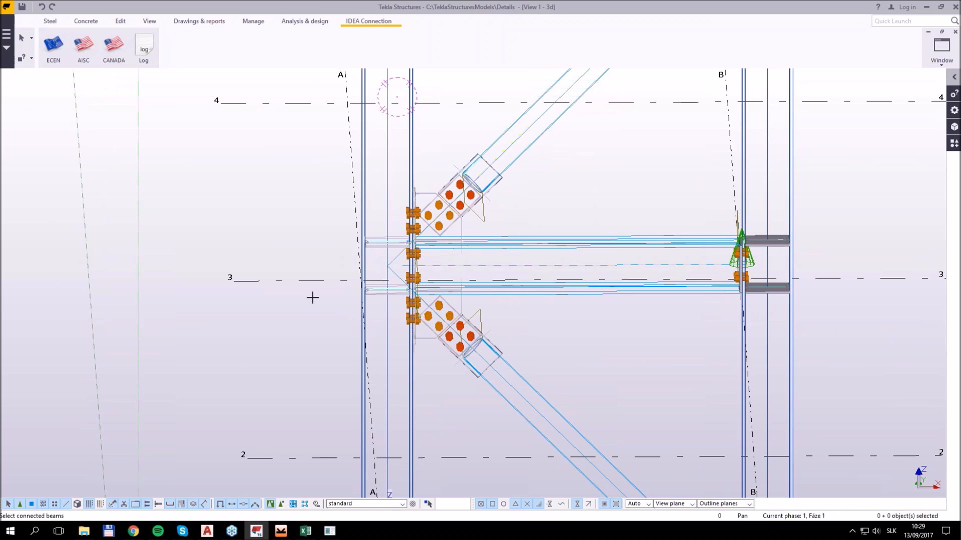
Return to the rendered display, confirm the column, beam and two braces as connected members, and select the joint's plates and bolts
{"action": "key", "text": "ctrl+4"}
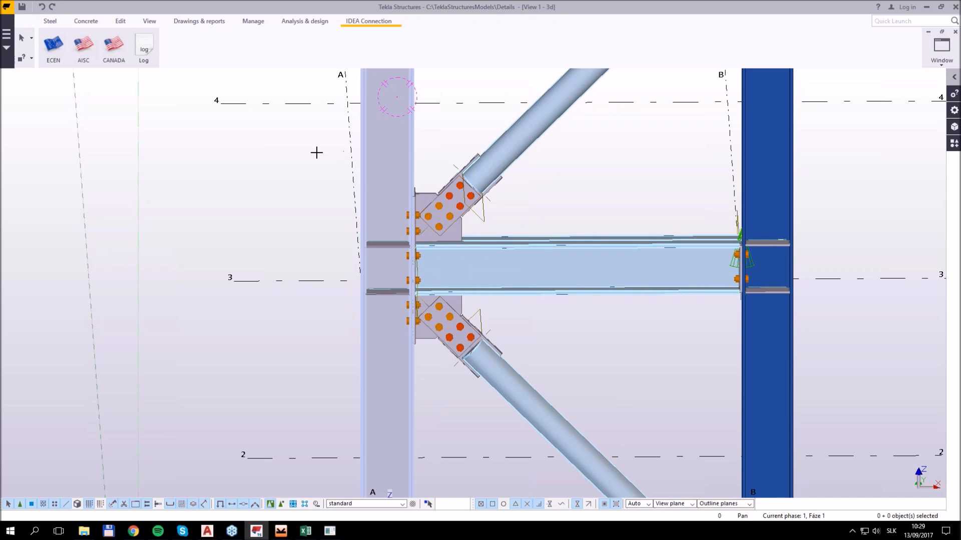
{"action": "middle_click", "coordinate": [301, 136]}
{"action": "left_click_drag", "start_coordinate": [279, 98], "coordinate": [393, 290]}
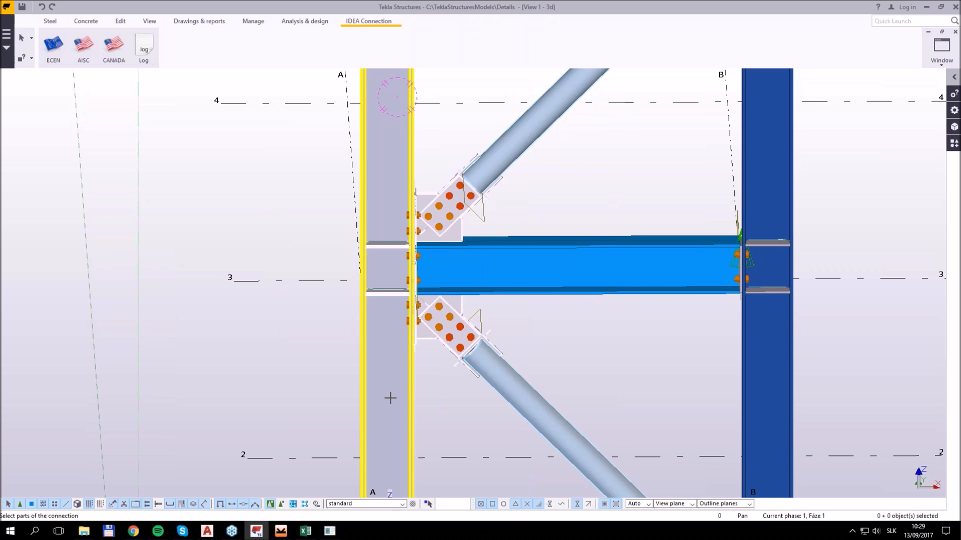
Confirm the connection parts and save the exported joint as idea-tekla in the Downloads folder
{"action": "middle_click", "coordinate": [428, 403]}
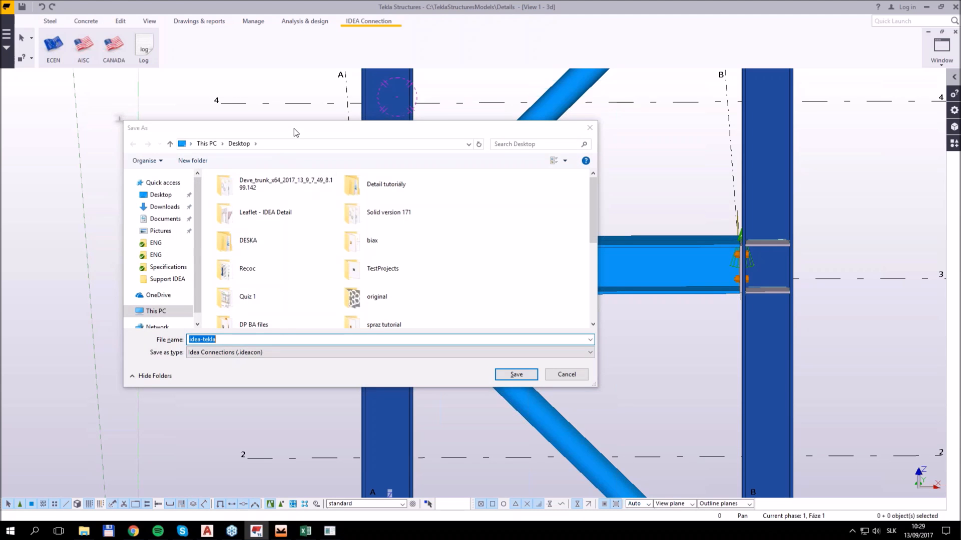
{"action": "left_click", "coordinate": [190, 201]}
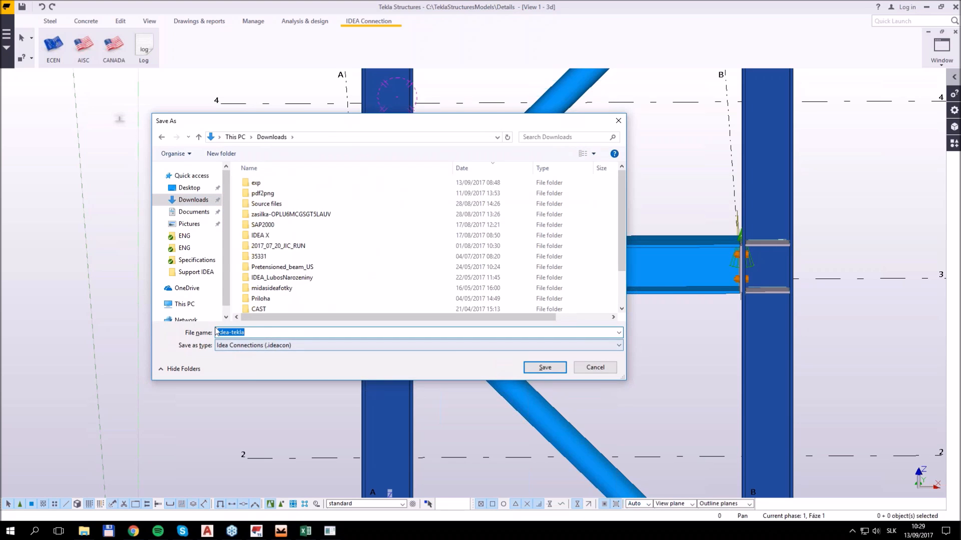
{"action": "left_click", "coordinate": [545, 367]}
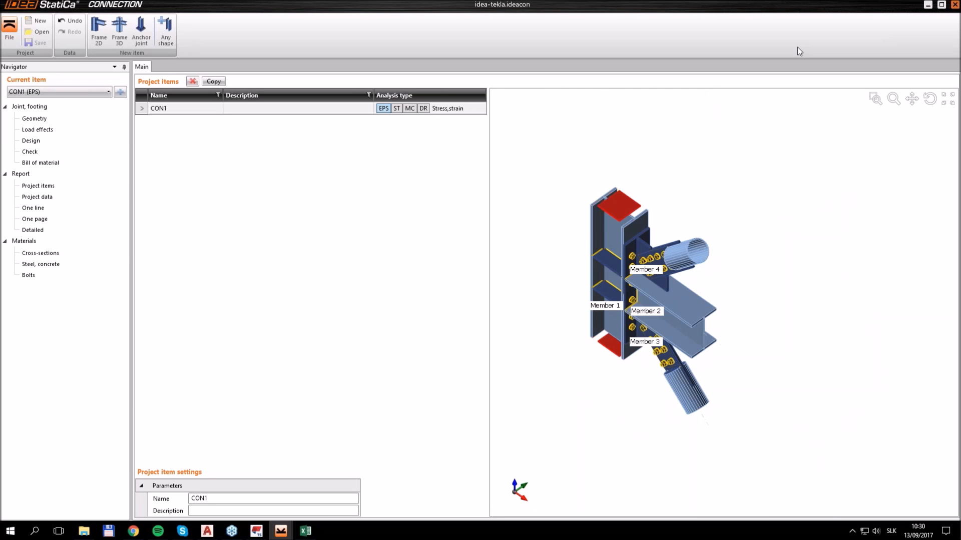
Examine the imported joint's model and member geometry, and open its load effects
{"action": "middle_click_drag", "start_coordinate": [687, 328], "coordinate": [693, 264], "text": "ctrl"}
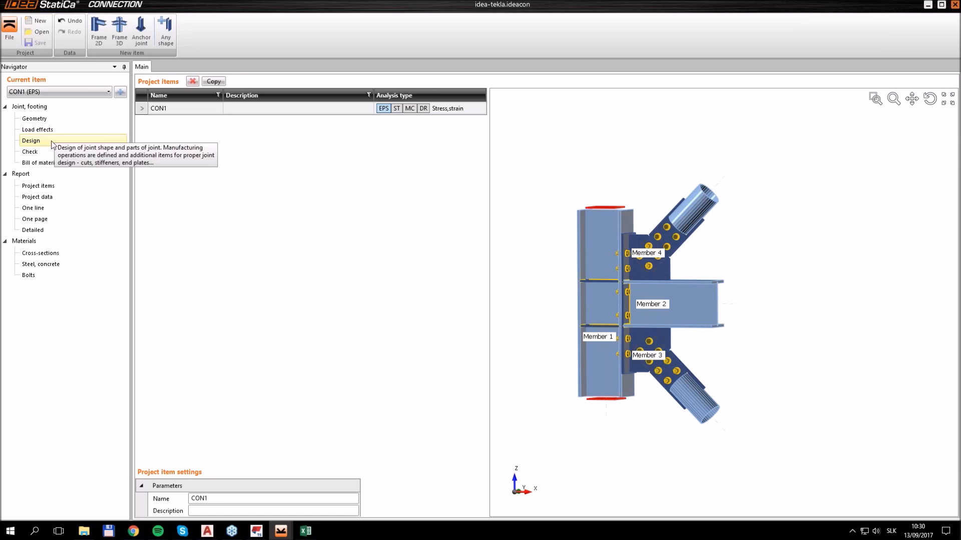
{"action": "left_click", "coordinate": [52, 118]}
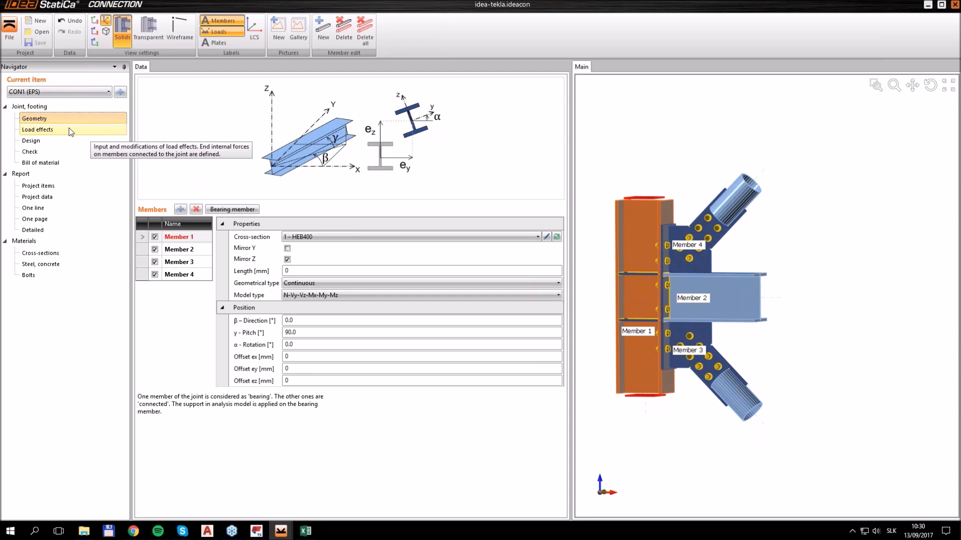
{"action": "left_click", "coordinate": [70, 131]}
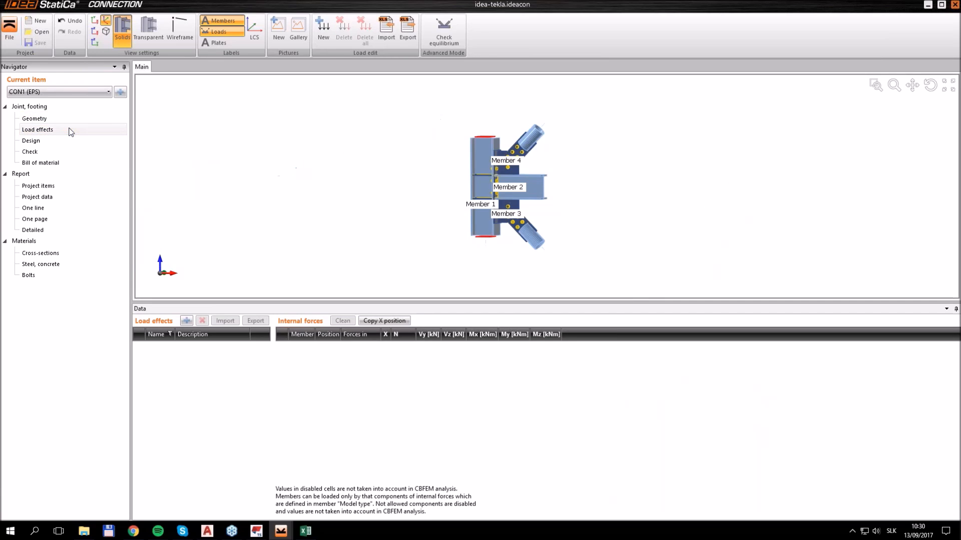
Add a load effect, switch to the loadeffects workbook in Excel and copy the internal forces of Members 2 to 4
{"action": "left_click", "coordinate": [187, 322]}
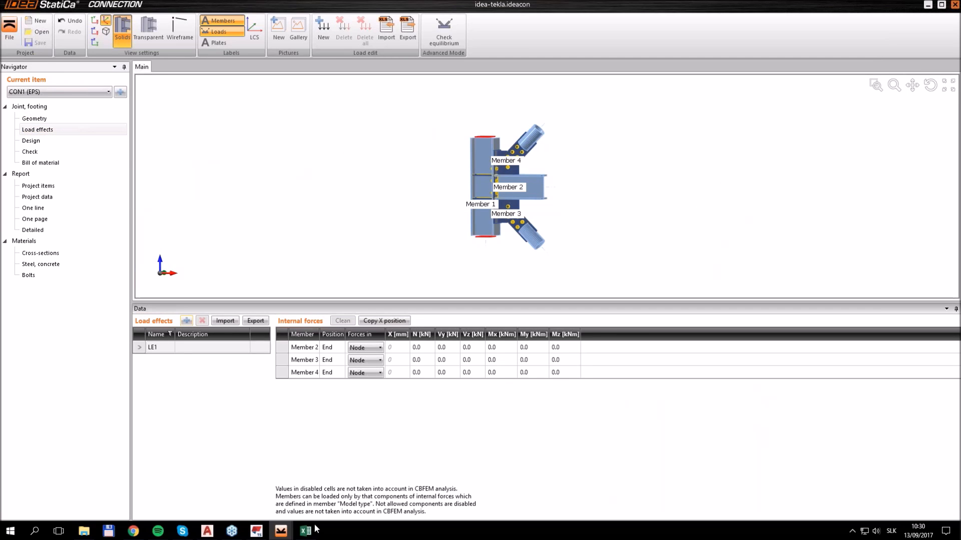
{"action": "left_click_drag", "start_coordinate": [960, 150], "coordinate": [331, 62]}
{"action": "left_click_drag", "start_coordinate": [322, 187], "coordinate": [494, 209]}
{"action": "key", "text": "ctrl+c"}
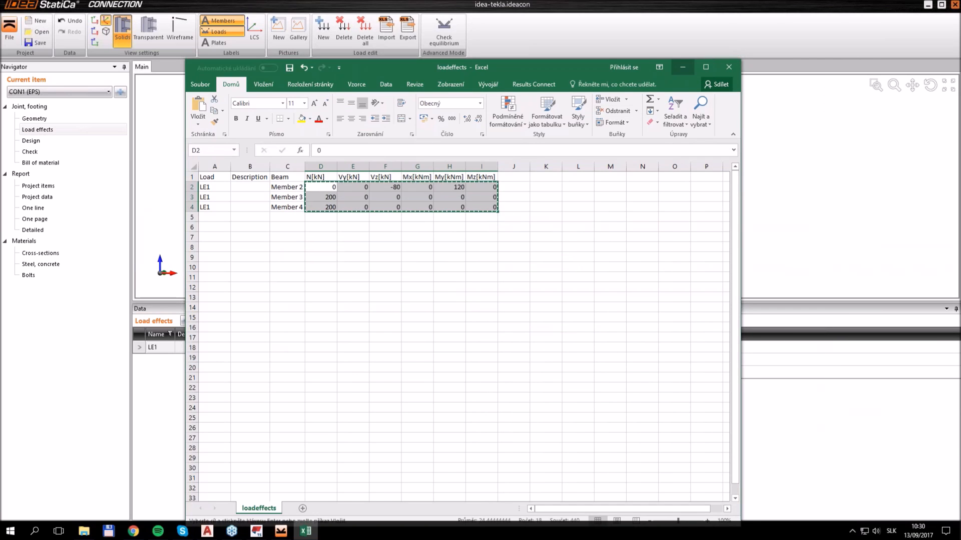
Import the copied forces, replacing existing loads: Member 2 with Vz -80 kN and My 120 kNm, Members 3 and 4 with N 200 kN
{"action": "left_click", "coordinate": [682, 67]}
{"action": "left_click", "coordinate": [224, 321]}
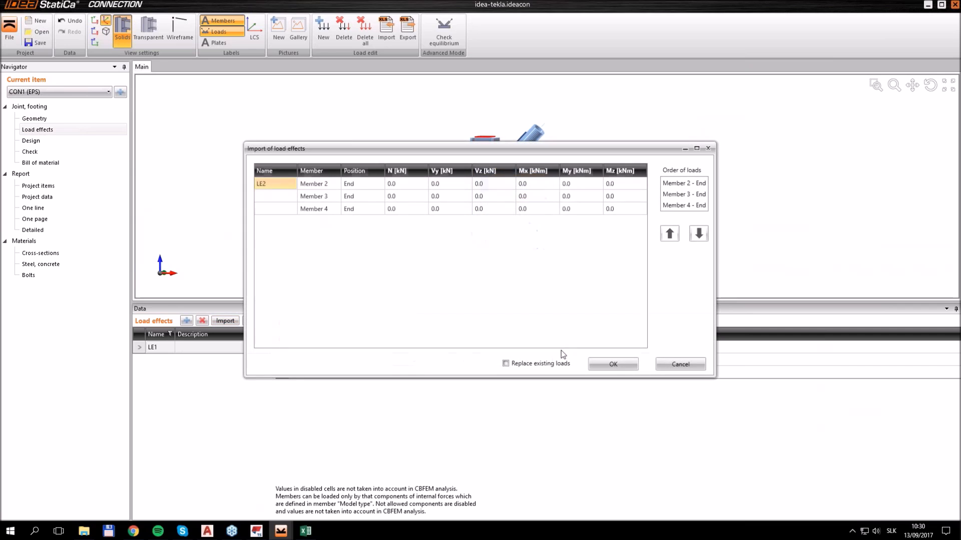
{"action": "left_click", "coordinate": [393, 185]}
{"action": "key", "text": "ctrl+v"}
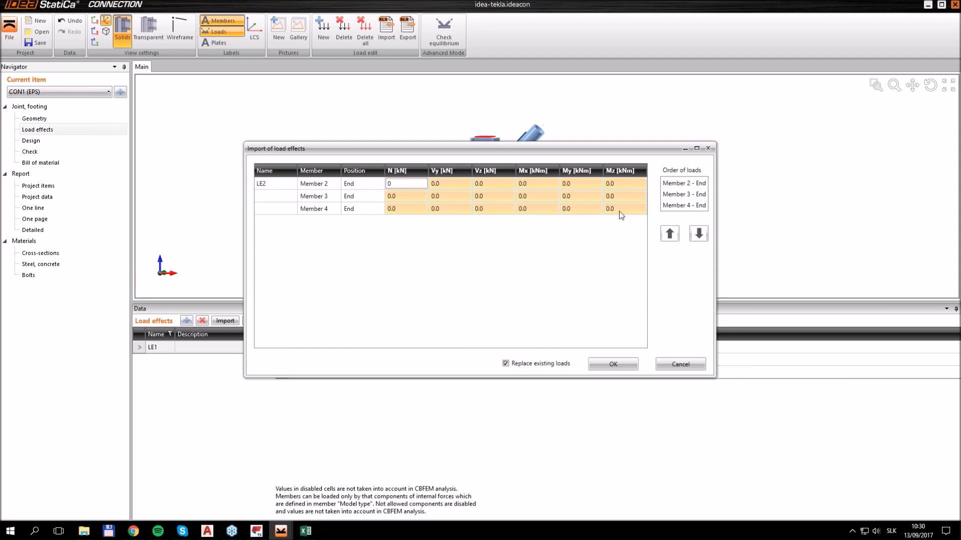
{"action": "left_click", "coordinate": [622, 364]}
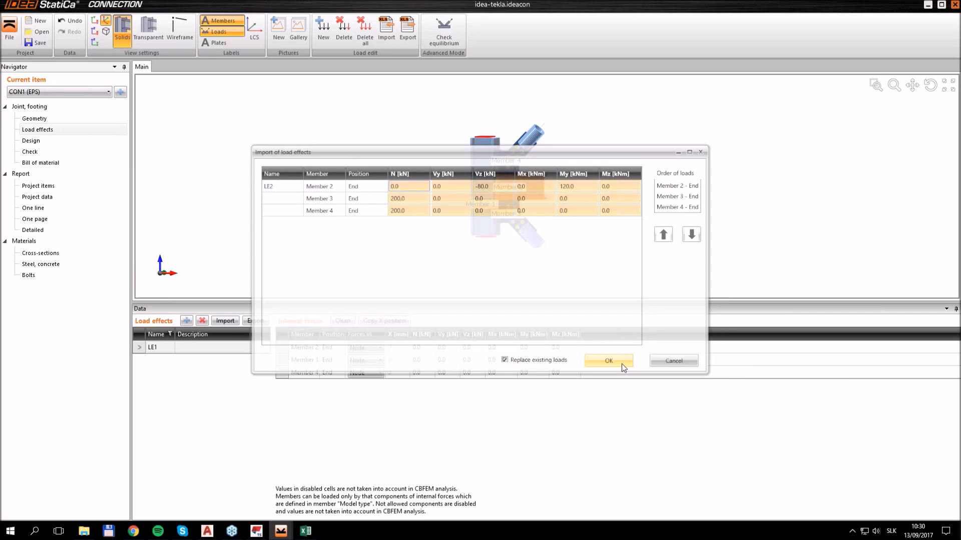
Open the joint's Design section and examine the imported plates, bolts and welds, especially where Member 4's tube meets its connecting plates
{"action": "left_click", "coordinate": [48, 140]}
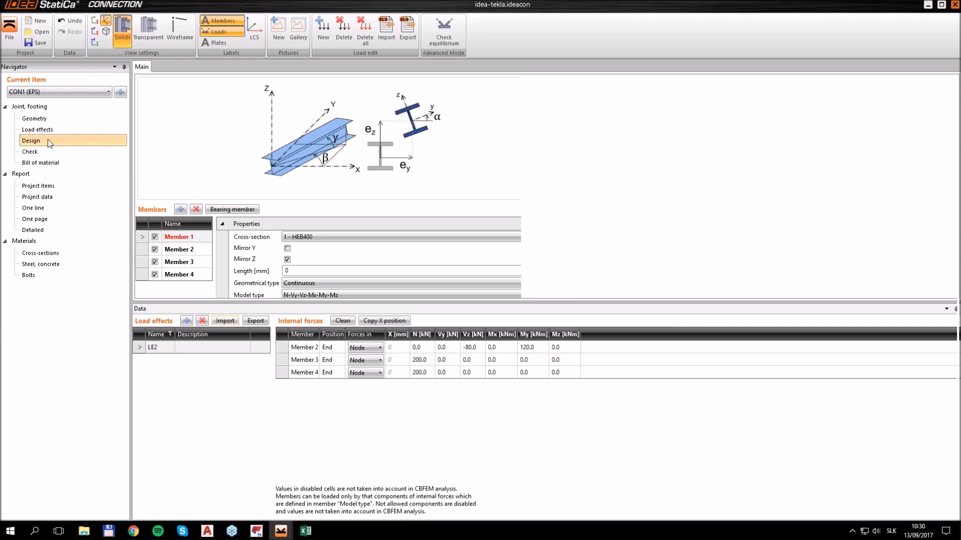
{"action": "middle_click_drag", "start_coordinate": [747, 287], "coordinate": [784, 281]}
{"action": "right_click_drag", "start_coordinate": [710, 256], "coordinate": [694, 244]}
{"action": "scroll", "coordinate": [695, 244], "scroll_direction": "up", "scroll_amount": 5}
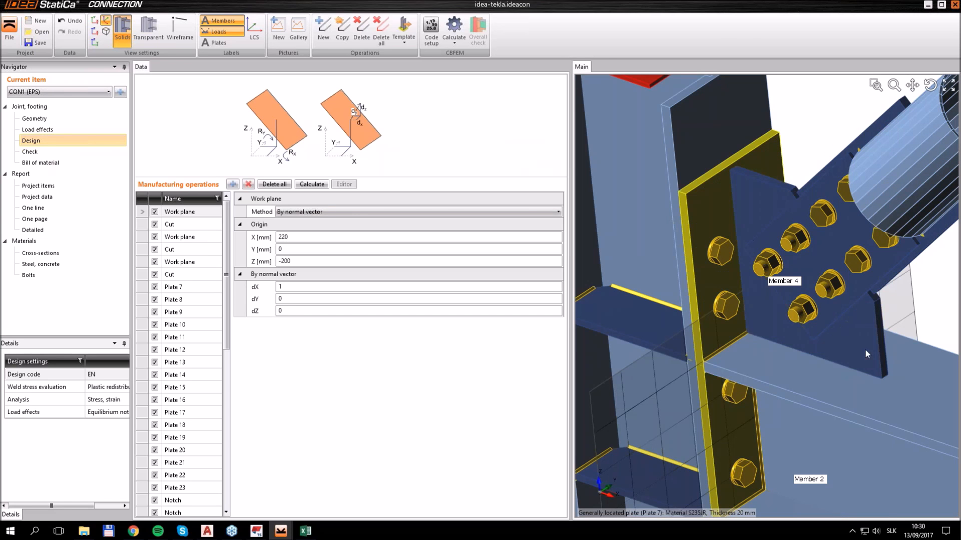
{"action": "scroll", "coordinate": [755, 237], "scroll_direction": "down", "scroll_amount": 5}
{"action": "right_click_drag", "start_coordinate": [831, 303], "coordinate": [844, 295]}
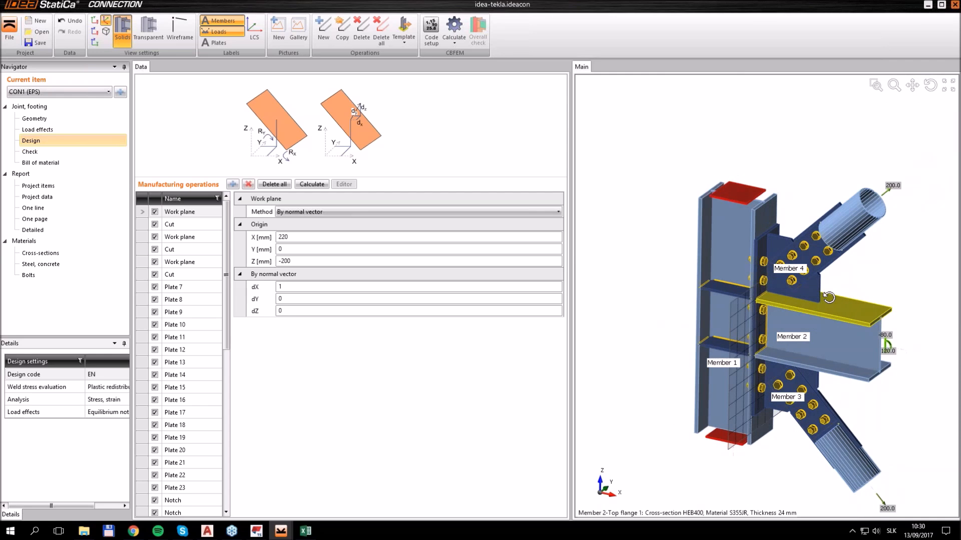
{"action": "scroll", "coordinate": [810, 292], "scroll_direction": "up", "scroll_amount": 3}
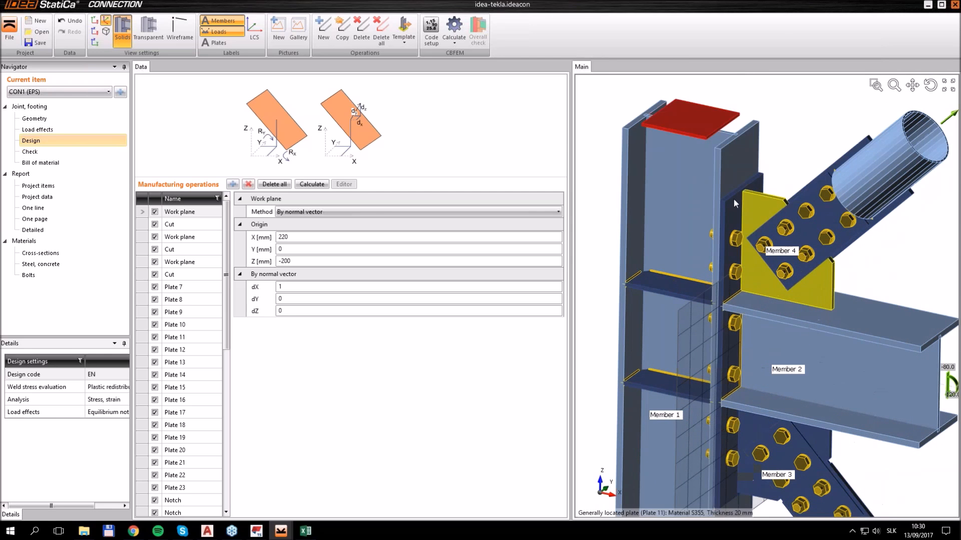
{"action": "scroll", "coordinate": [846, 321], "scroll_direction": "down", "scroll_amount": 3}
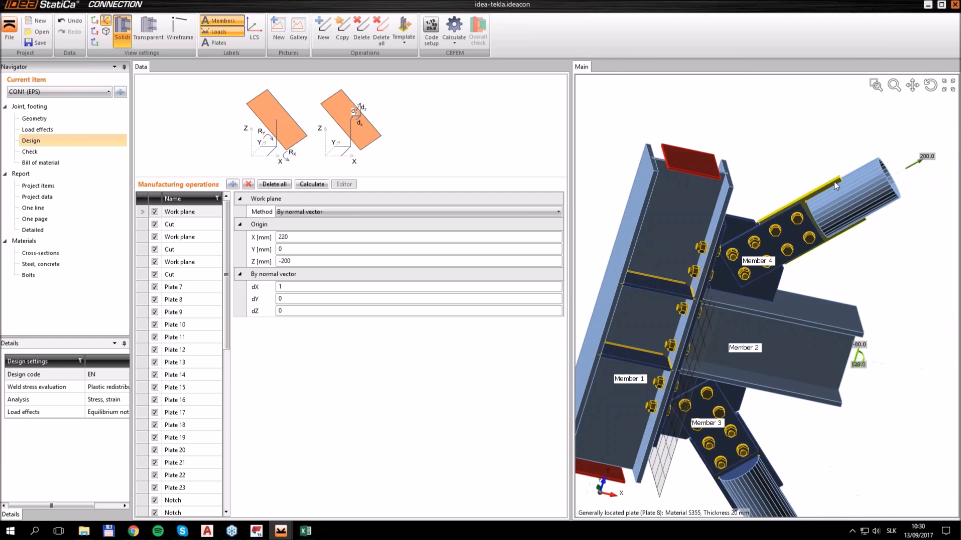
{"action": "scroll", "coordinate": [841, 189], "scroll_direction": "up", "scroll_amount": 3}
{"action": "scroll", "coordinate": [841, 190], "scroll_direction": "up", "scroll_amount": 3}
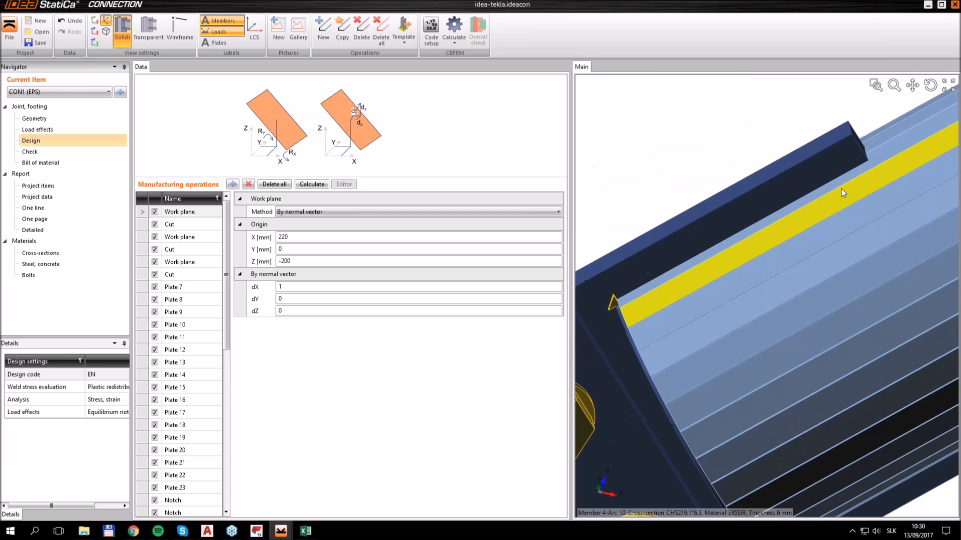
{"action": "scroll", "coordinate": [836, 191], "scroll_direction": "down", "scroll_amount": 4}
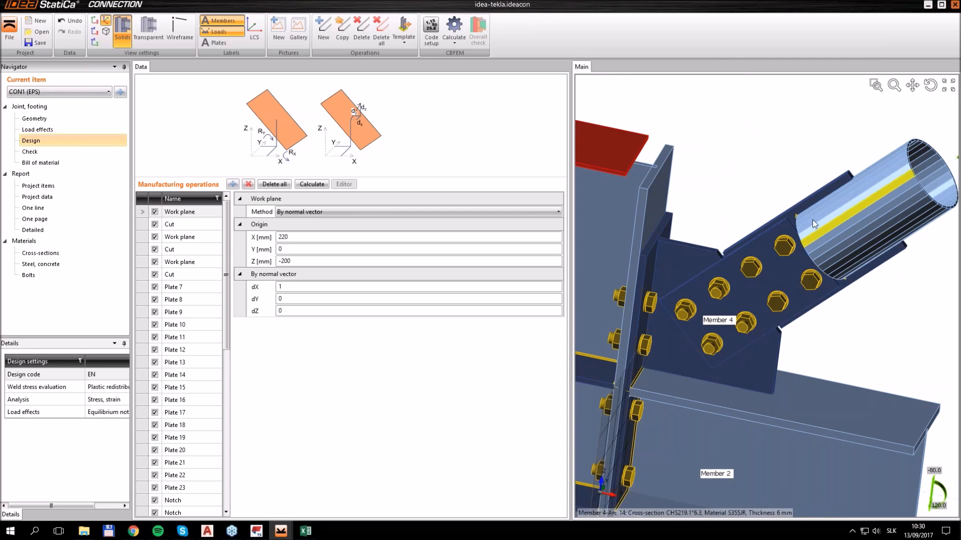
Add a Cut manufacturing operation and apply it to Member 4
{"action": "left_click", "coordinate": [232, 184]}
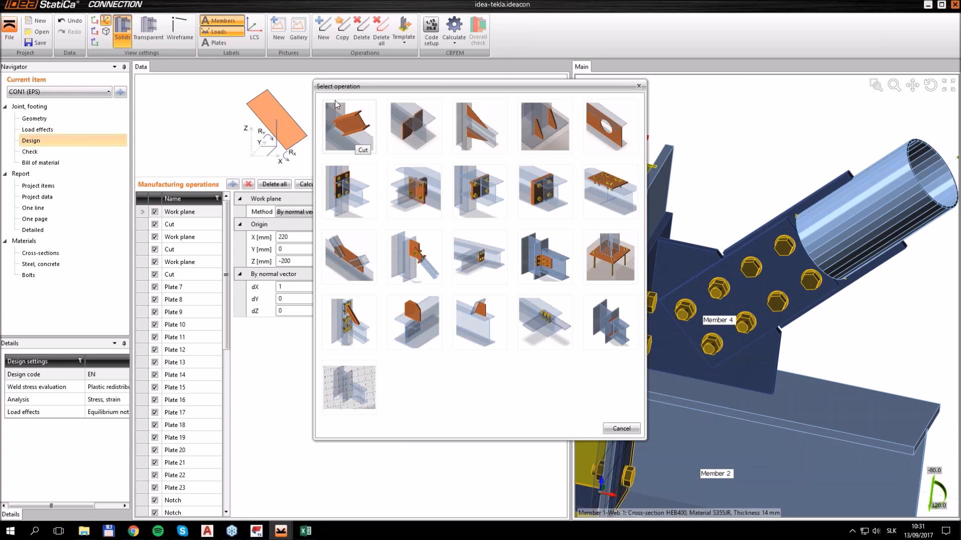
{"action": "left_click", "coordinate": [351, 124]}
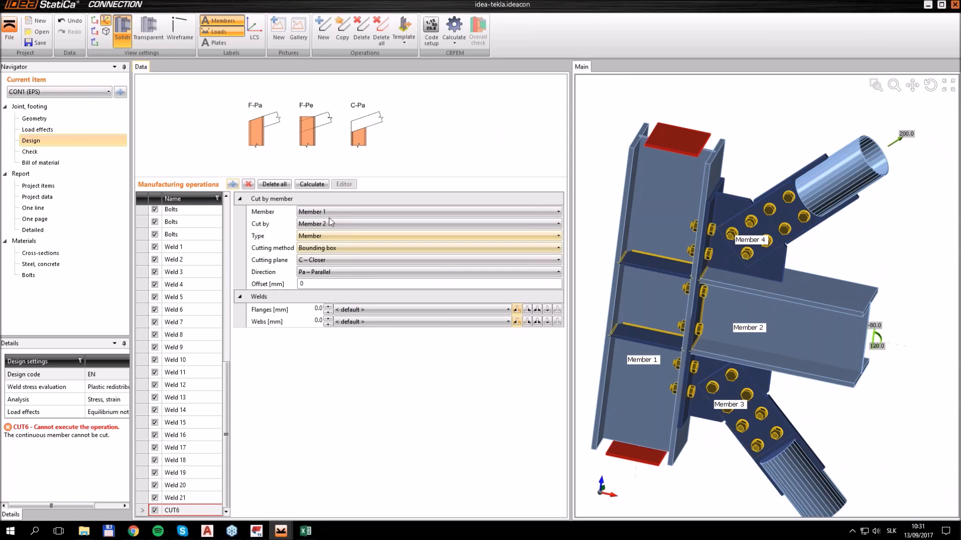
{"action": "left_click", "coordinate": [329, 213]}
{"action": "left_click", "coordinate": [327, 251]}
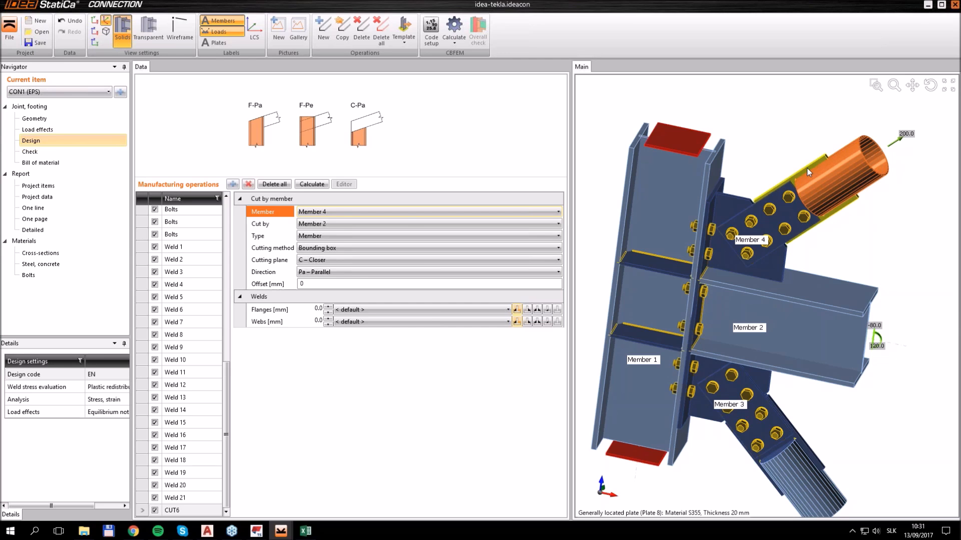
Define Member 4's cut by plate type, using Plate 8 as the cutting object and Surface as the cutting method
{"action": "left_click", "coordinate": [320, 236]}
{"action": "left_click", "coordinate": [320, 236]}
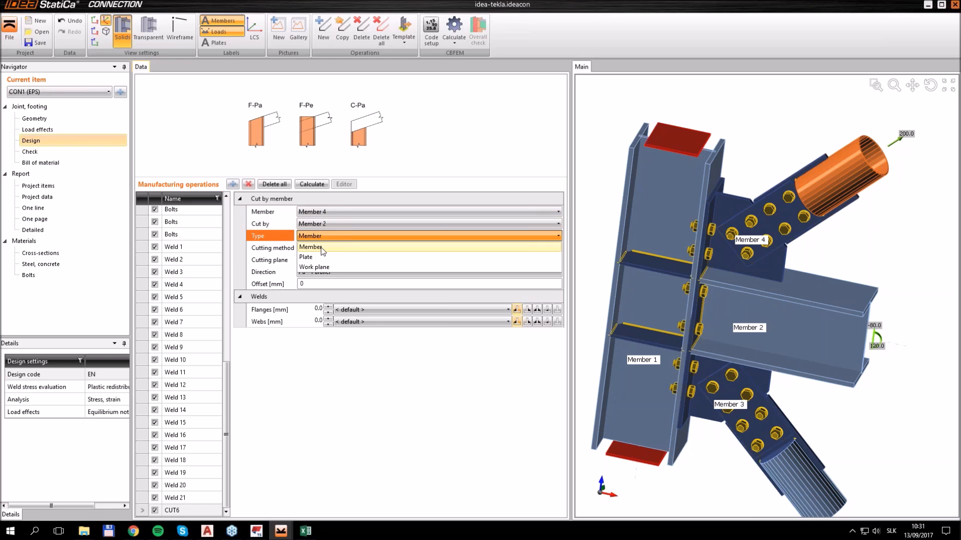
{"action": "left_click", "coordinate": [310, 255]}
{"action": "left_click", "coordinate": [326, 224]}
{"action": "left_click", "coordinate": [331, 249]}
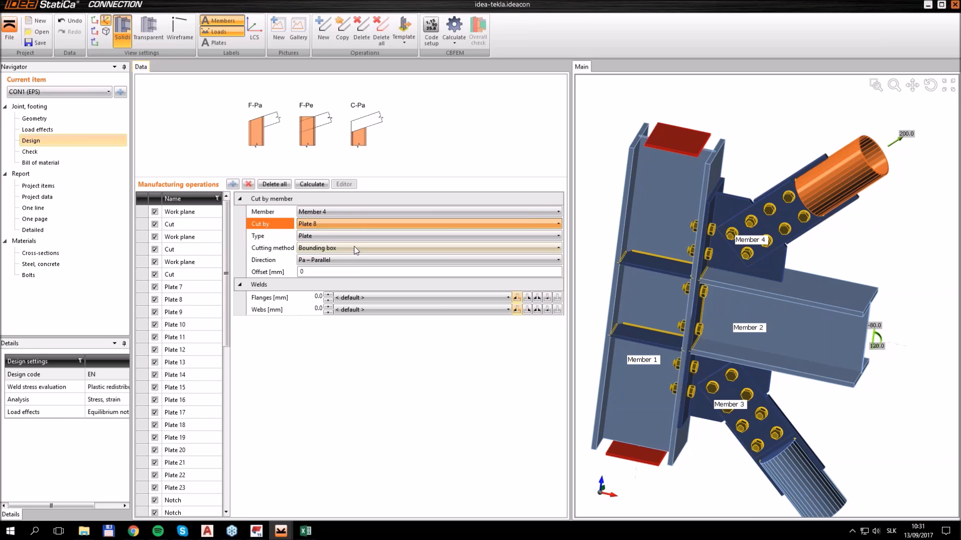
{"action": "left_click", "coordinate": [317, 248]}
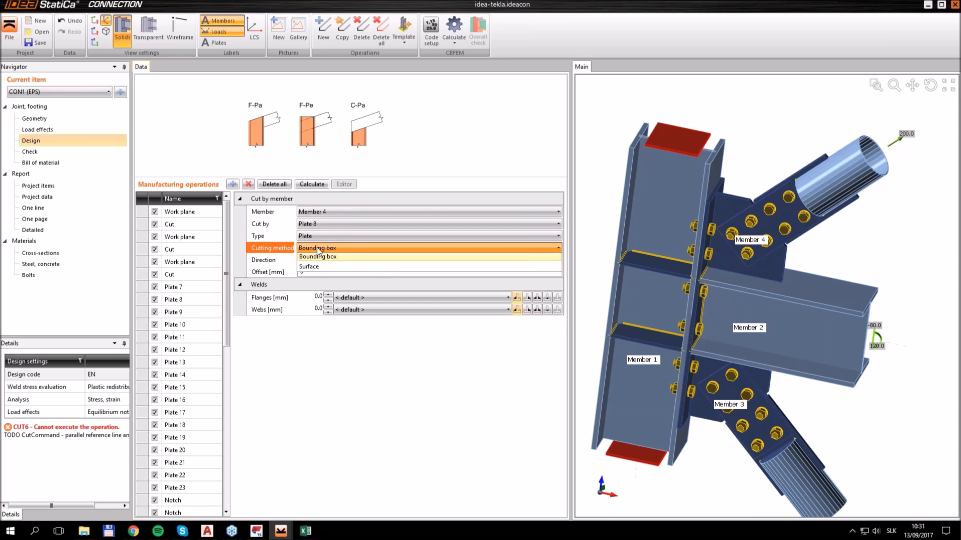
{"action": "left_click", "coordinate": [322, 271]}
Set the cut's offset to 1 mm, use the first weld type for flanges and webs, and inspect the welds on Member 4's tube
{"action": "left_click", "coordinate": [527, 285]}
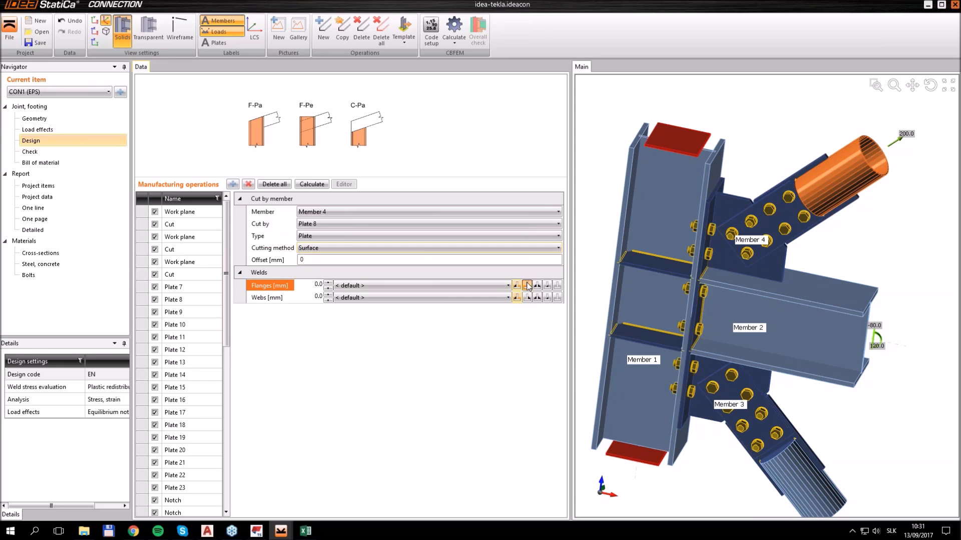
{"action": "left_click", "coordinate": [527, 297]}
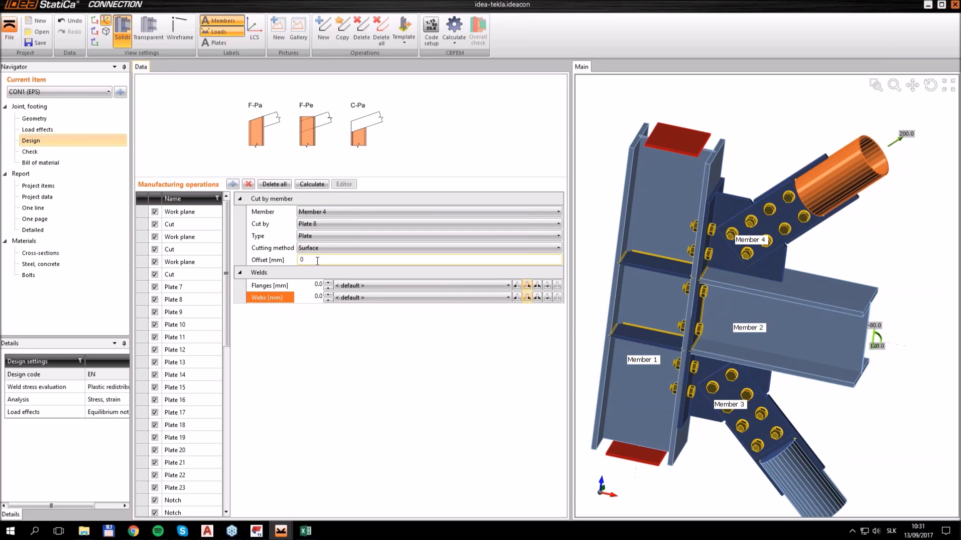
{"action": "left_click", "coordinate": [282, 263]}
{"action": "key", "text": "Return"}
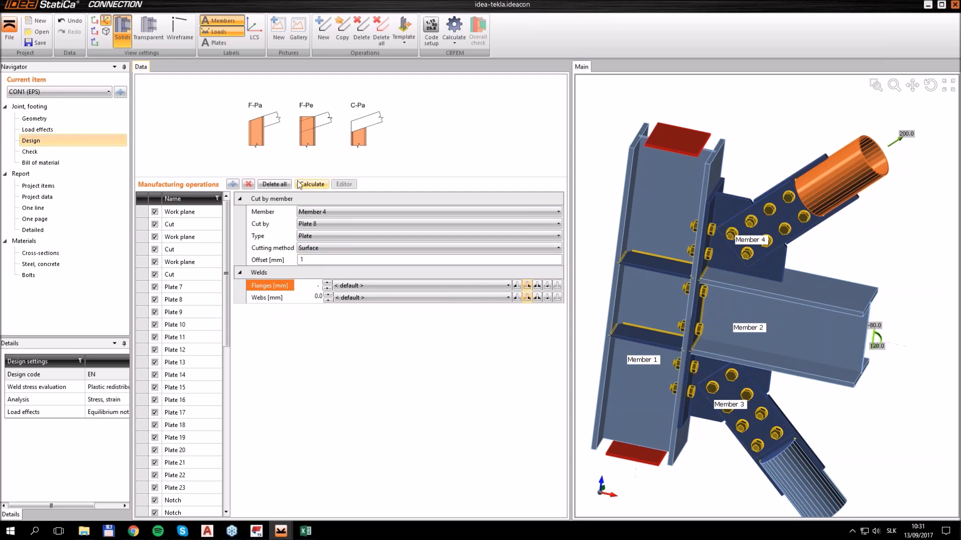
{"action": "left_click", "coordinate": [517, 288]}
{"action": "left_click", "coordinate": [517, 299]}
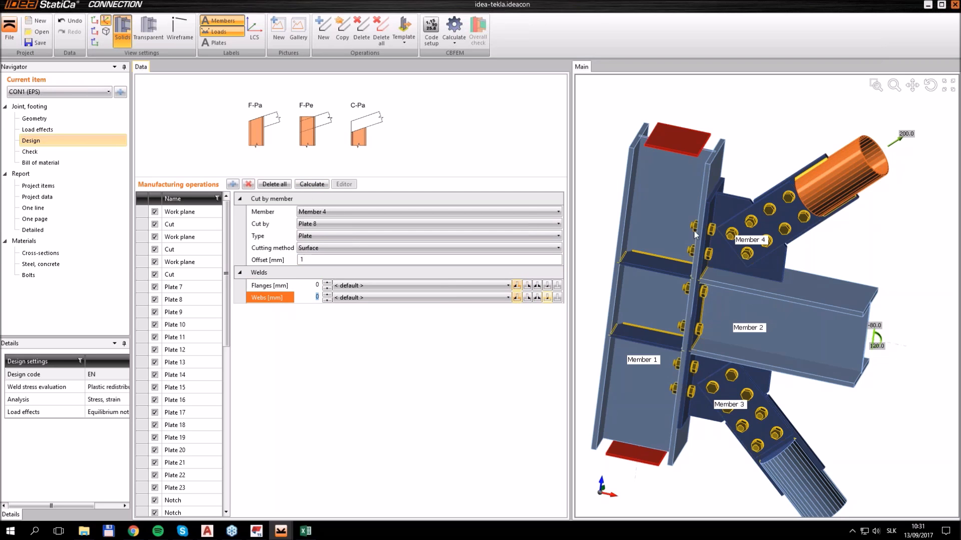
{"action": "mouse_move", "coordinate": [830, 183]}
{"action": "middle_mouse_down", "text": "ctrl"}
{"action": "mouse_move", "coordinate": [773, 207]}
{"action": "mouse_move", "coordinate": [756, 235]}
{"action": "mouse_move", "coordinate": [793, 212]}
{"action": "mouse_move", "coordinate": [819, 172]}
{"action": "middle_mouse_up", "text": "ctrl"}
{"action": "scroll", "coordinate": [822, 166], "scroll_direction": "up", "scroll_amount": 7}
{"action": "scroll", "coordinate": [824, 161], "scroll_direction": "down", "scroll_amount": 10}
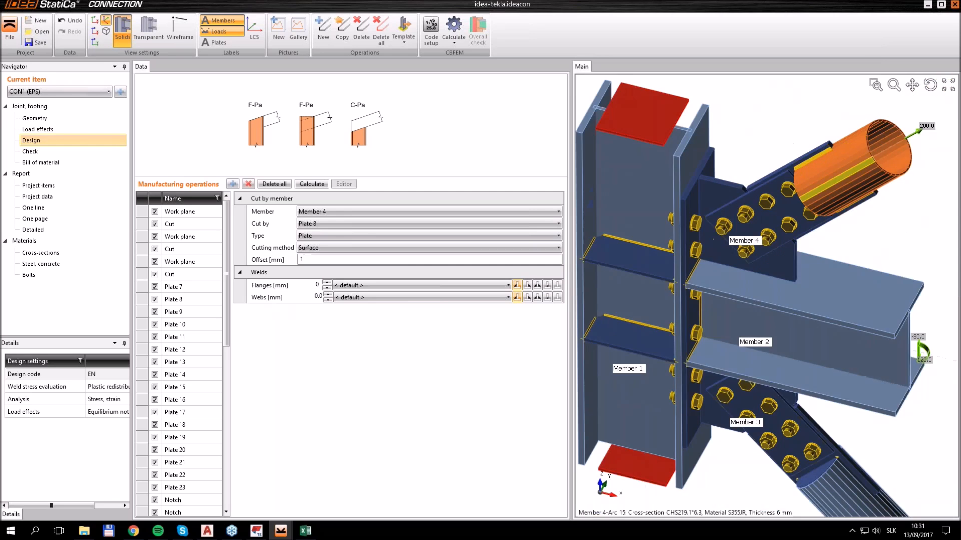
Copy Member 4's cut, apply the copy to Member 3 and use Plate 16 as the cutting object
{"action": "scroll", "coordinate": [742, 315], "scroll_direction": "down", "scroll_amount": 6}
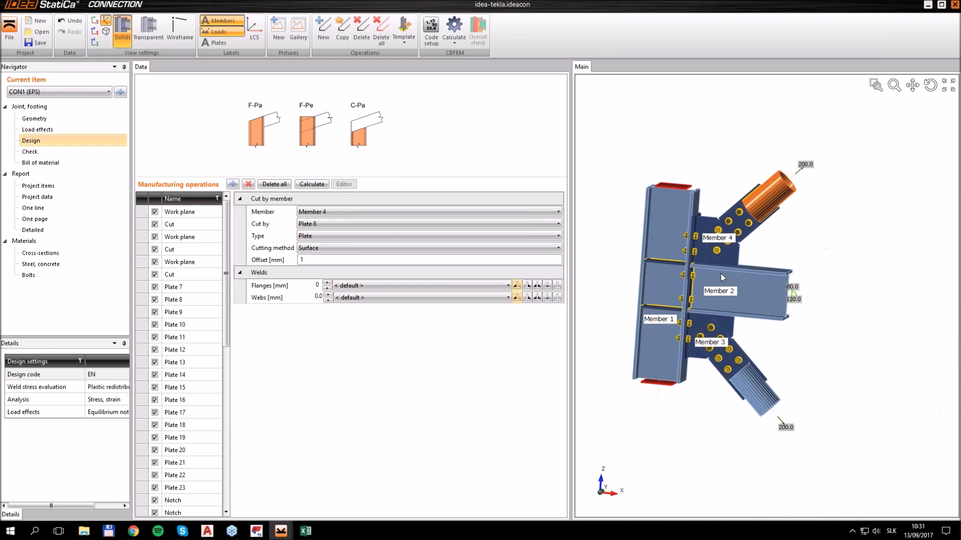
{"action": "scroll", "coordinate": [741, 315], "scroll_direction": "up", "scroll_amount": 4}
{"action": "scroll", "coordinate": [735, 317], "scroll_direction": "down", "scroll_amount": 6}
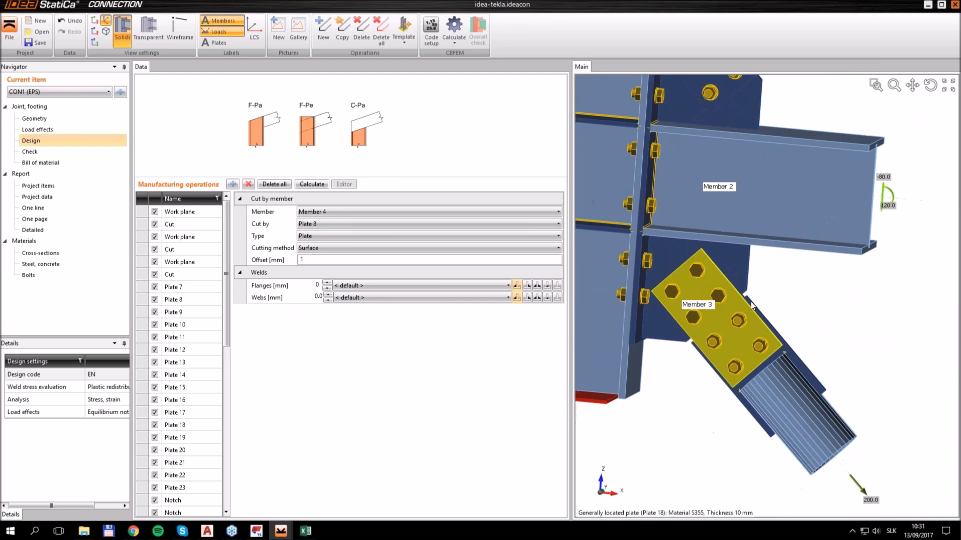
{"action": "left_click", "coordinate": [342, 29]}
{"action": "left_click", "coordinate": [322, 212]}
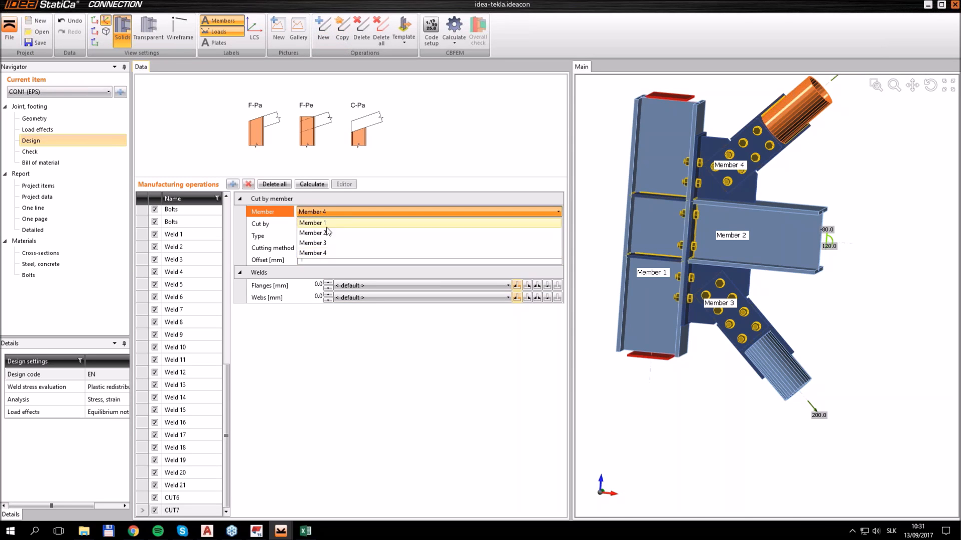
{"action": "left_click", "coordinate": [327, 242]}
{"action": "scroll", "coordinate": [766, 379], "scroll_direction": "up", "scroll_amount": 5}
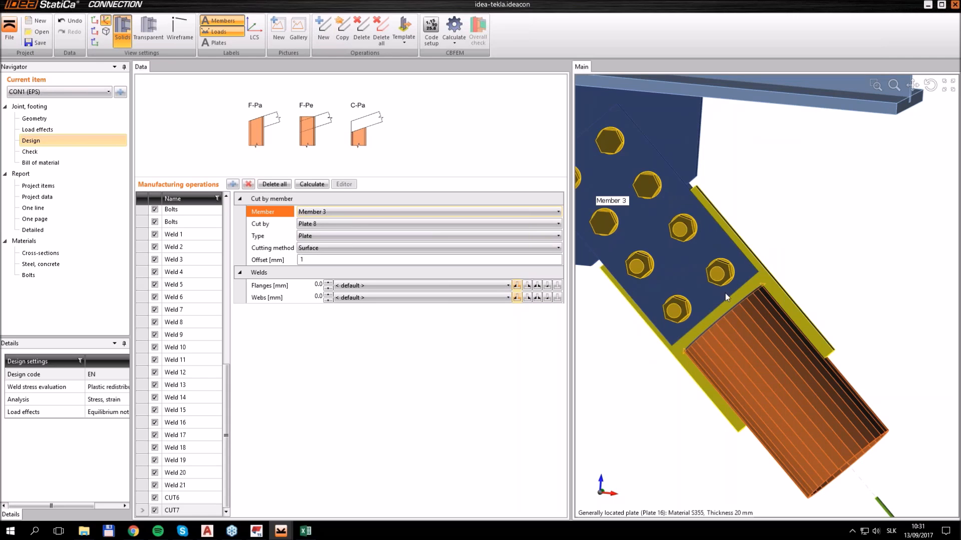
{"action": "left_click", "coordinate": [320, 223]}
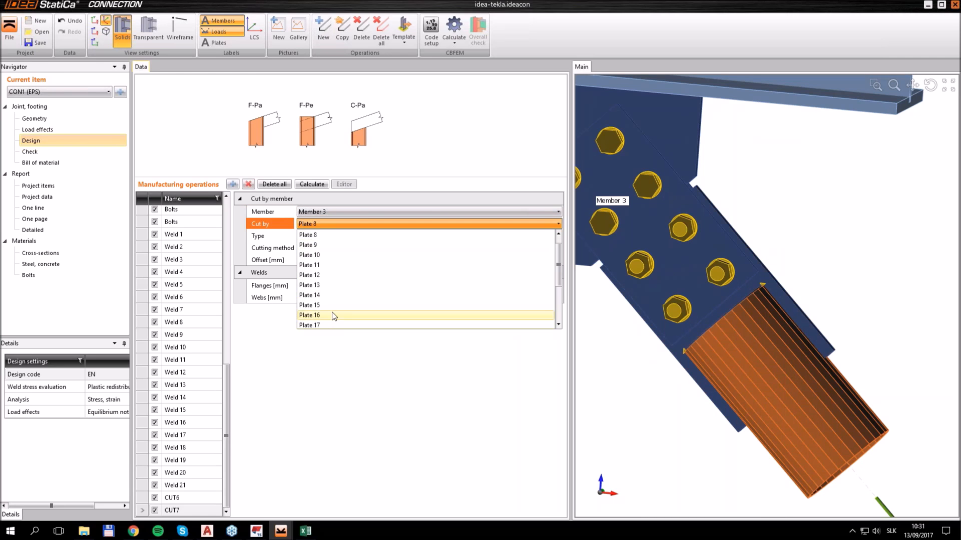
{"action": "left_click", "coordinate": [334, 311]}
{"action": "scroll", "coordinate": [779, 352], "scroll_direction": "down", "scroll_amount": 3}
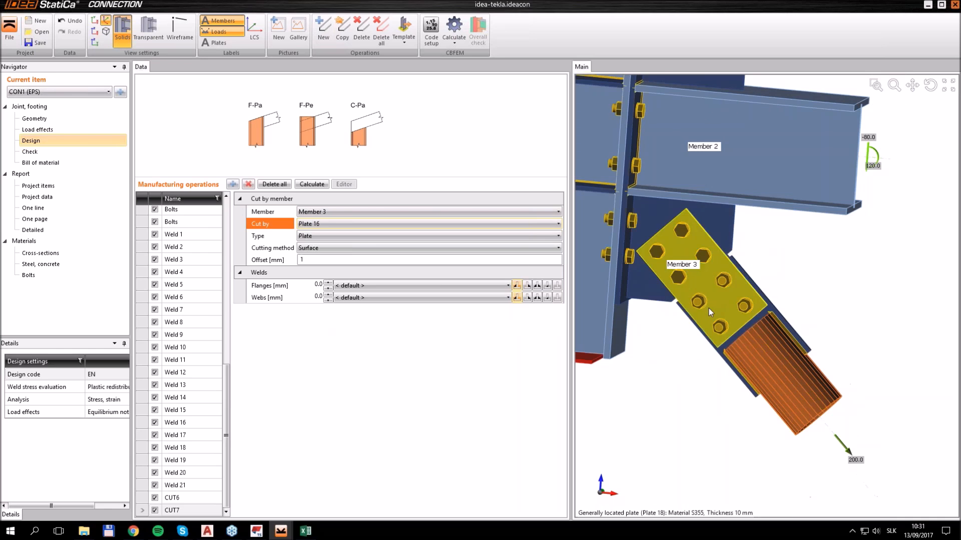
Add a Cut of plate manufacturing operation with Plate 11 as the modified item
{"action": "scroll", "coordinate": [707, 305], "scroll_direction": "down", "scroll_amount": 5}
{"action": "middle_click_drag", "start_coordinate": [632, 175], "coordinate": [646, 193]}
{"action": "scroll", "coordinate": [691, 236], "scroll_direction": "up", "scroll_amount": 3}
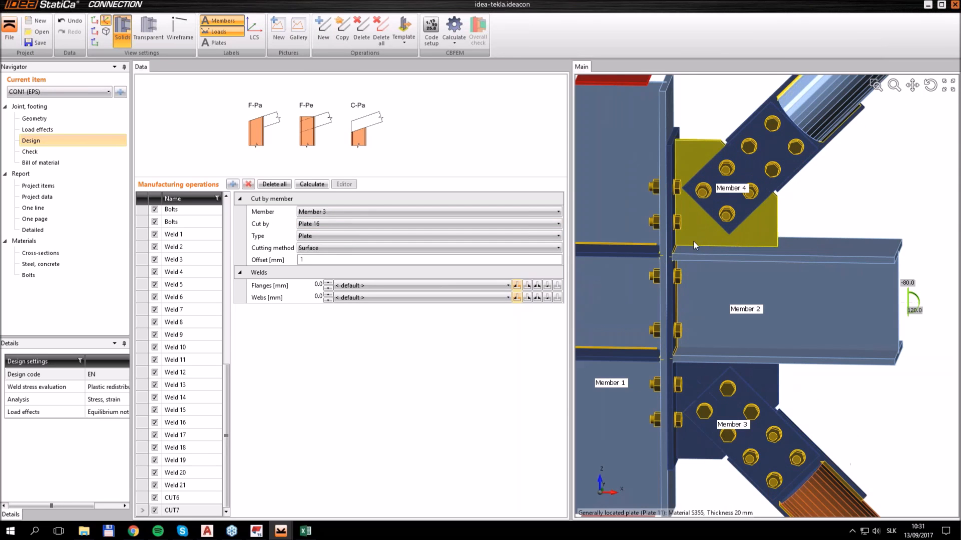
{"action": "left_click", "coordinate": [232, 184]}
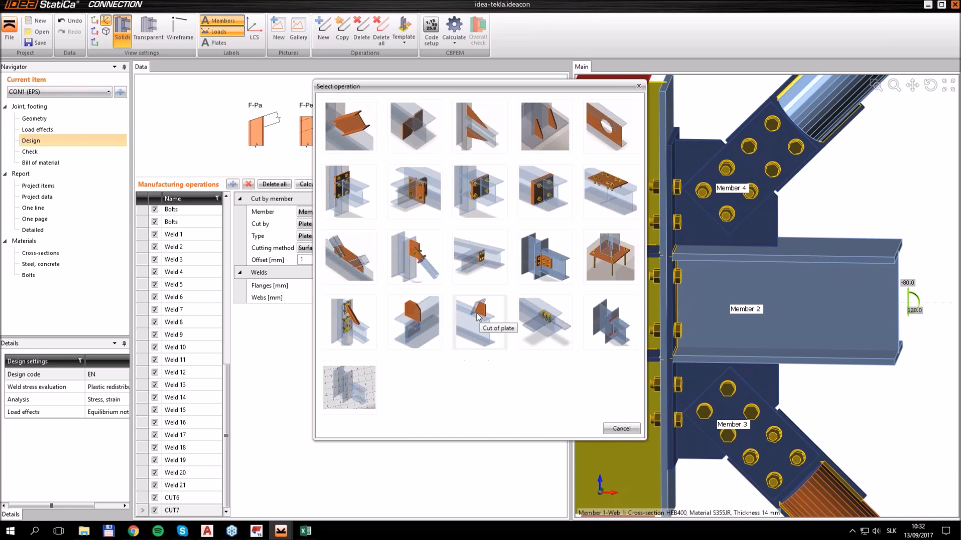
{"action": "left_click", "coordinate": [476, 314]}
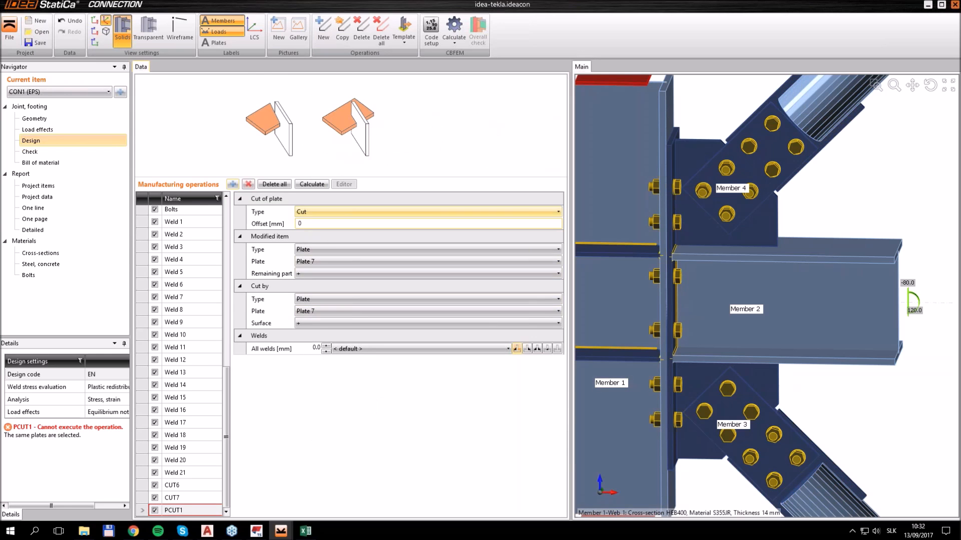
{"action": "left_click", "coordinate": [320, 265]}
{"action": "left_click", "coordinate": [332, 309]}
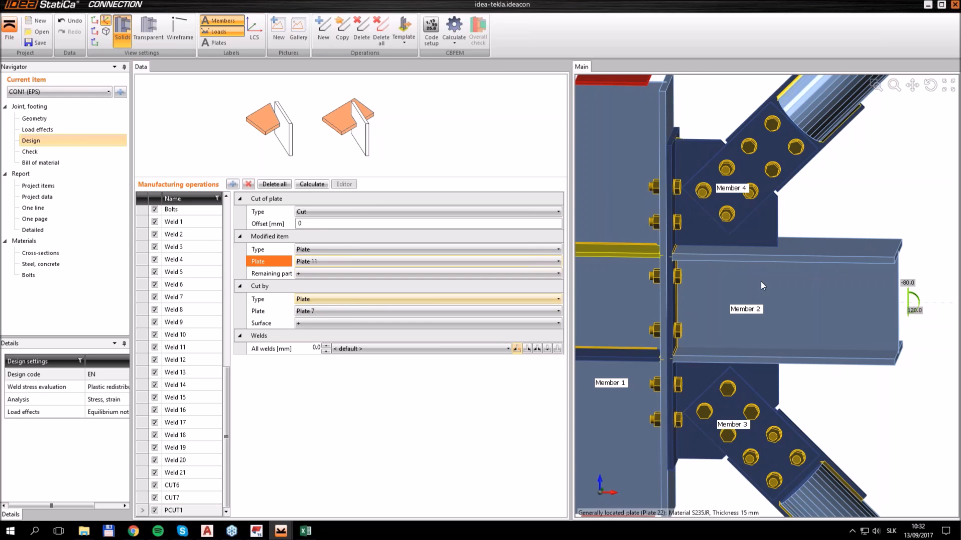
Weld Plate 11 to Plate 7 using the third weld type with a 3 mm size
{"action": "middle_click_drag", "start_coordinate": [758, 283], "coordinate": [733, 278]}
{"action": "left_click", "coordinate": [537, 348]}
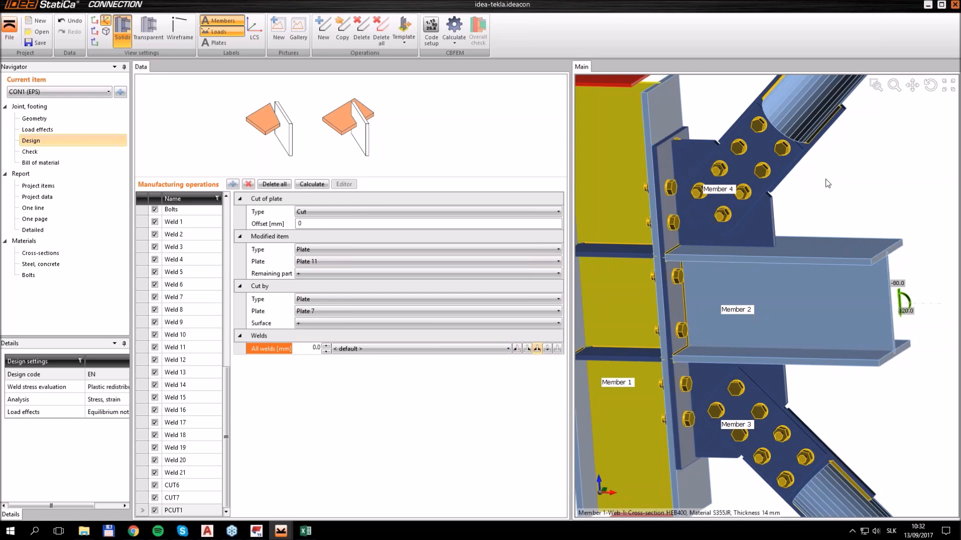
{"action": "middle_click_drag", "start_coordinate": [875, 177], "coordinate": [875, 190], "text": "ctrl"}
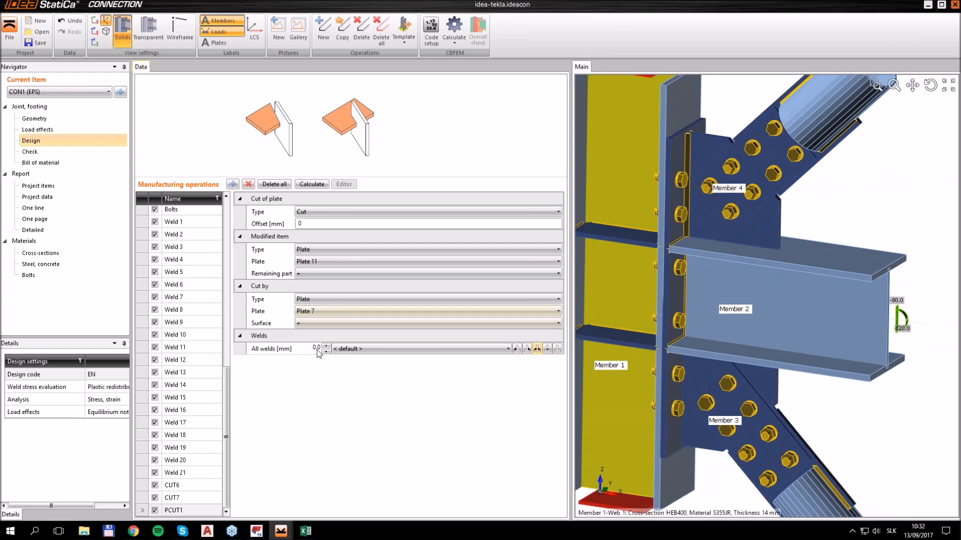
{"action": "left_click", "coordinate": [316, 349]}
{"action": "key", "text": "Return"}
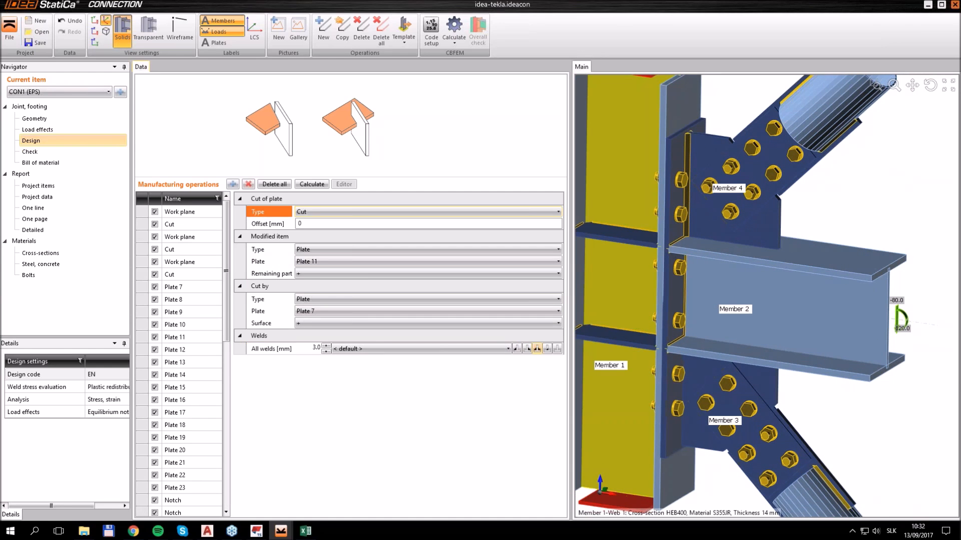
Copy the plate cut and make Plate 17, the gusset plate at Member 3, its modified item
{"action": "left_click", "coordinate": [340, 35]}
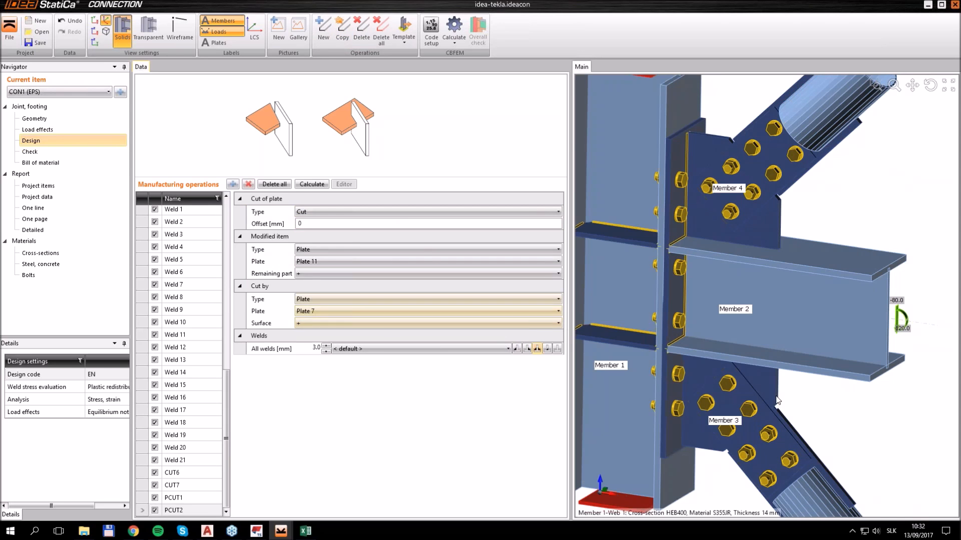
{"action": "left_click", "coordinate": [320, 262]}
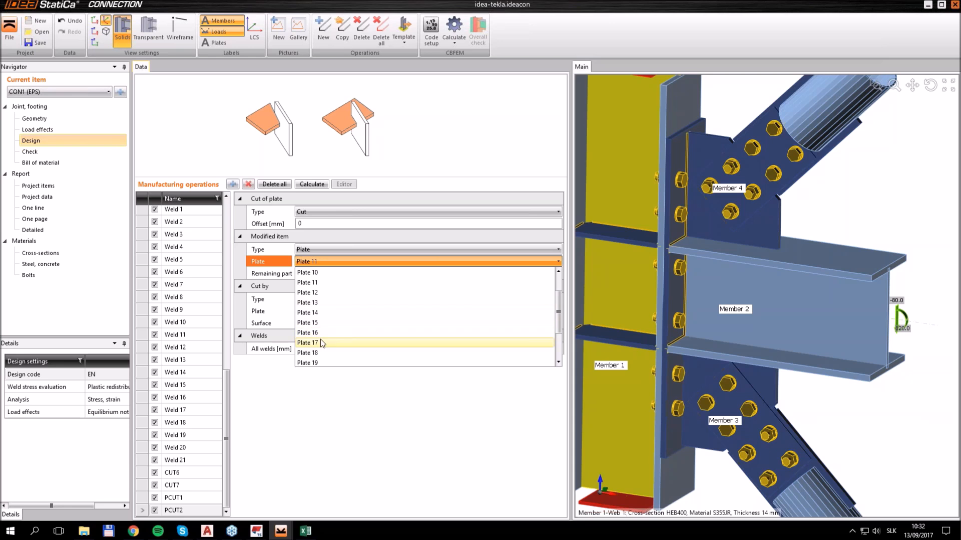
{"action": "left_click", "coordinate": [320, 342]}
{"action": "scroll", "coordinate": [692, 385], "scroll_direction": "down", "scroll_amount": 2}
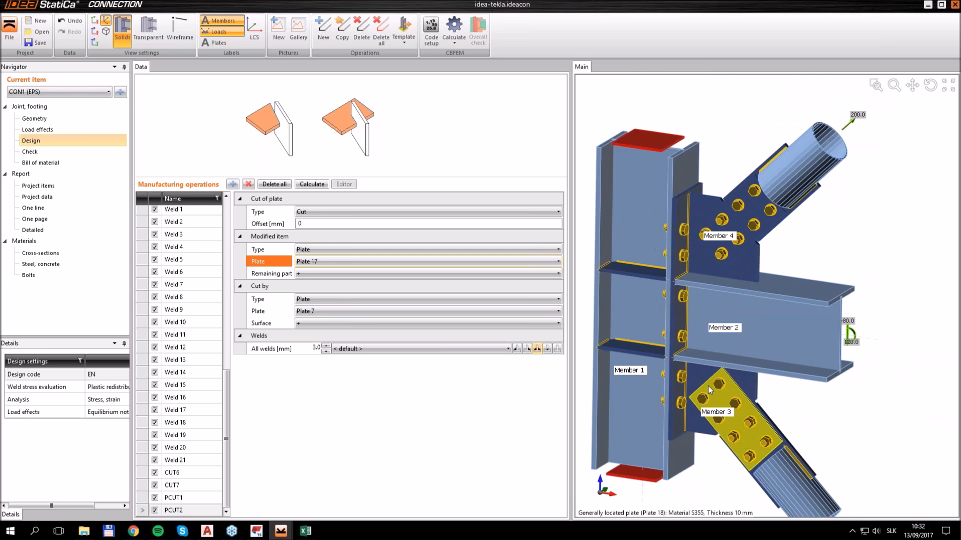
{"action": "middle_click_drag", "start_coordinate": [711, 400], "coordinate": [723, 362], "text": "ctrl"}
{"action": "scroll", "coordinate": [723, 361], "scroll_direction": "up", "scroll_amount": 5}
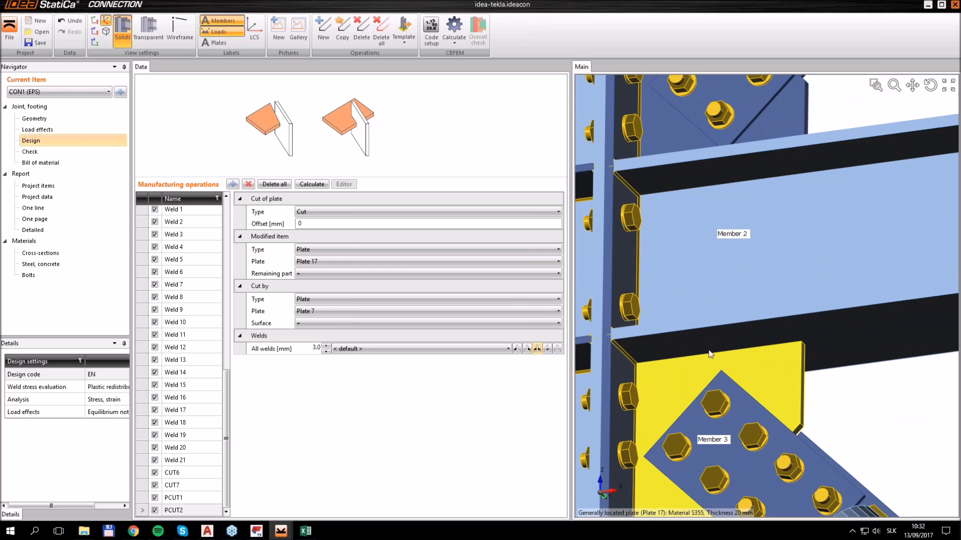
{"action": "scroll", "coordinate": [658, 362], "scroll_direction": "down", "scroll_amount": 2}
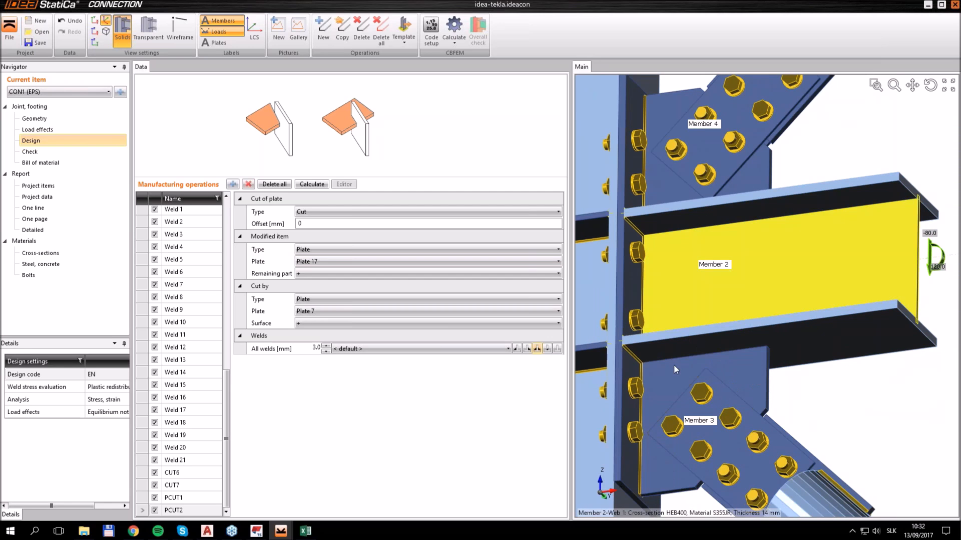
Copy Plate 17's cut and cut by plate of member instead, using Member 2's bottom flange
{"action": "left_click", "coordinate": [334, 39]}
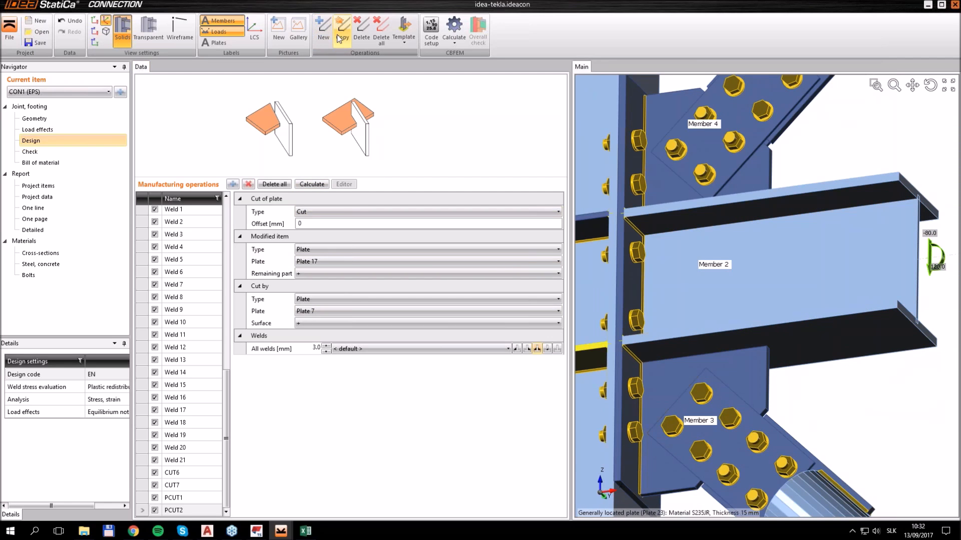
{"action": "left_click", "coordinate": [326, 298]}
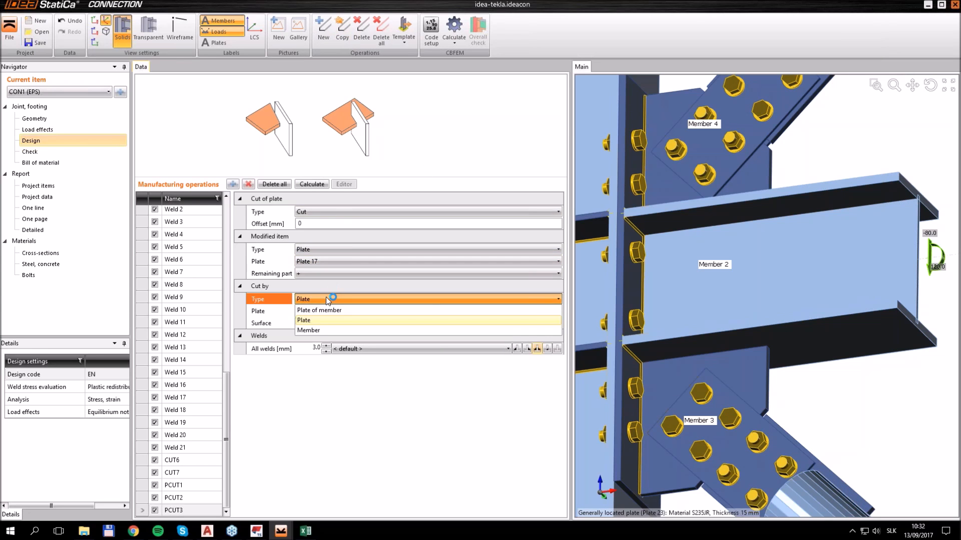
{"action": "left_click", "coordinate": [321, 314]}
{"action": "left_click", "coordinate": [325, 312]}
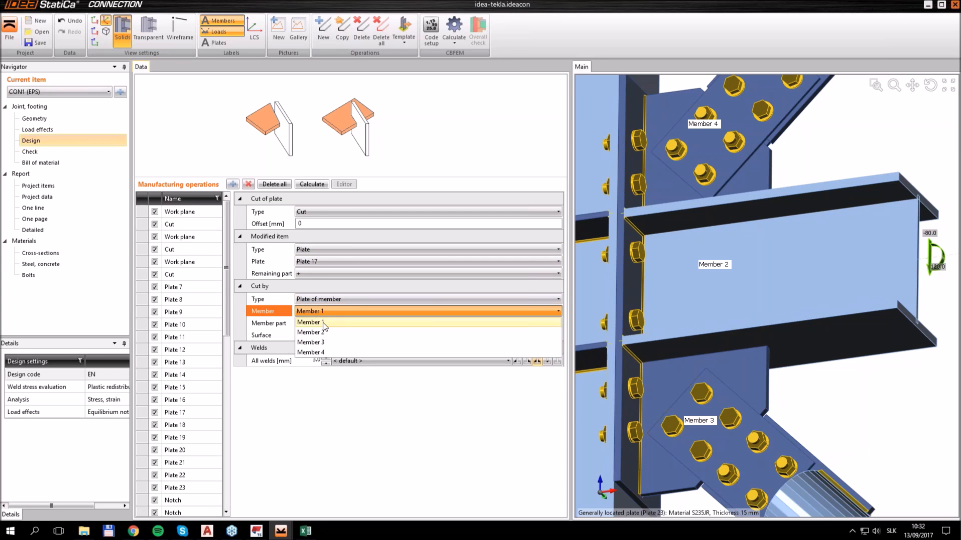
{"action": "left_click", "coordinate": [324, 332]}
{"action": "middle_click_drag", "start_coordinate": [802, 355], "coordinate": [823, 379]}
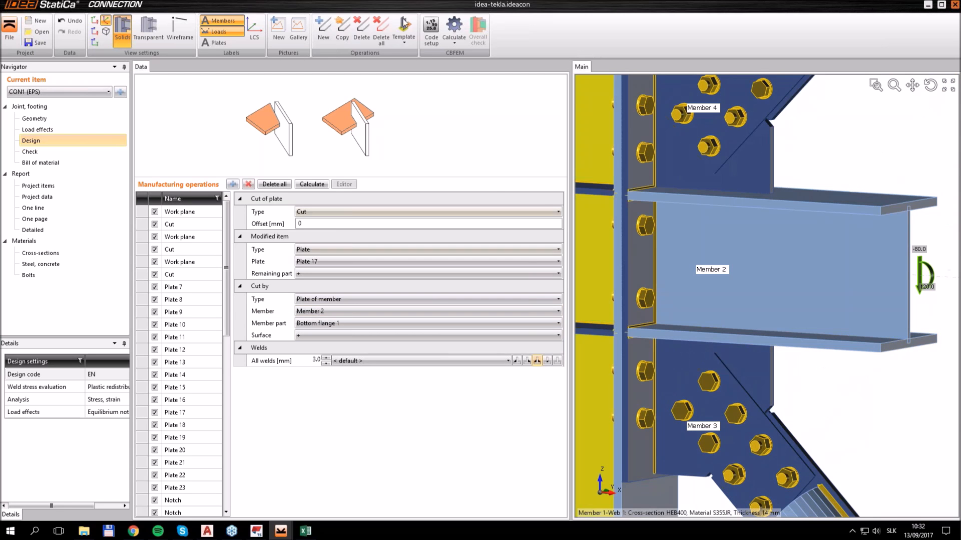
Copy the flange cut for Plate 11 and use Top flange 1 of Member 2 as the cutting part
{"action": "left_click", "coordinate": [343, 34]}
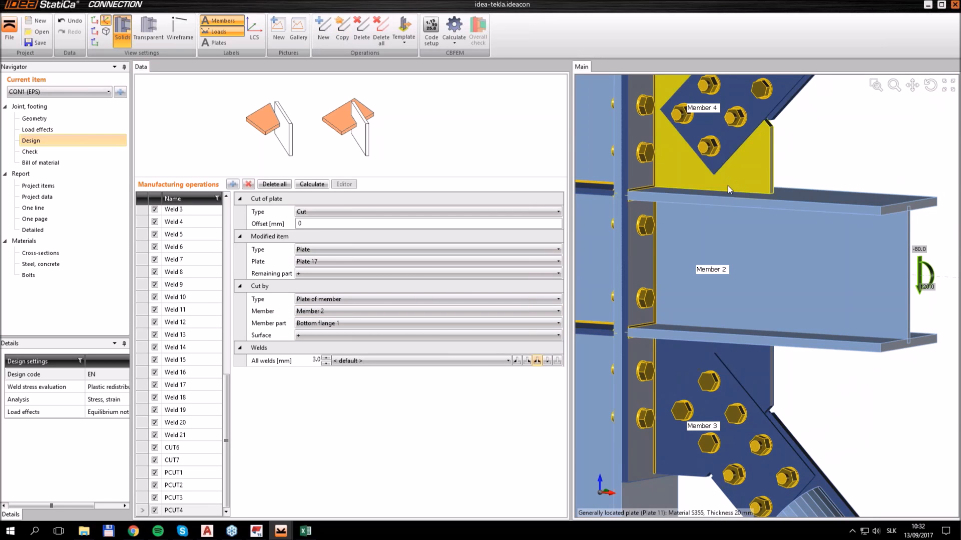
{"action": "left_click", "coordinate": [350, 262]}
{"action": "left_click", "coordinate": [335, 294]}
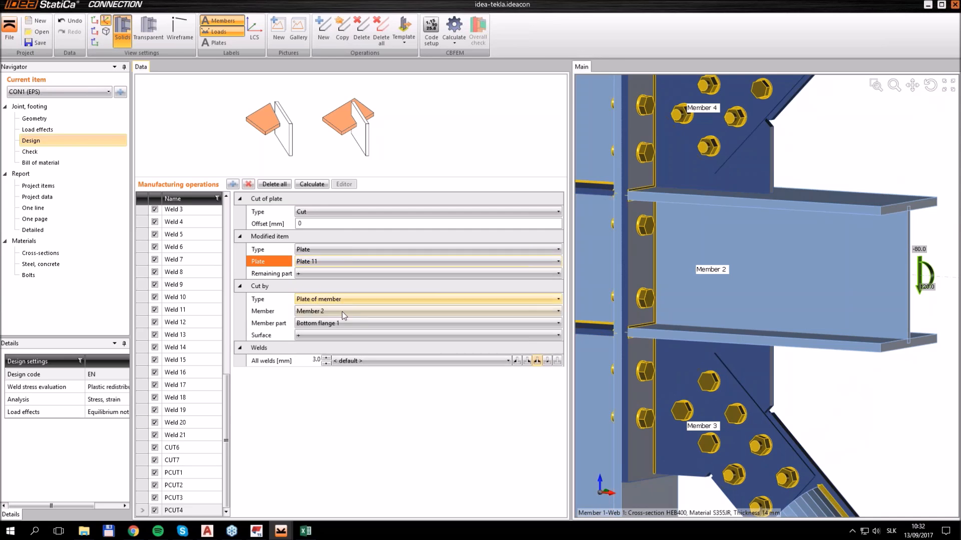
{"action": "left_click", "coordinate": [335, 323]}
{"action": "left_click", "coordinate": [335, 343]}
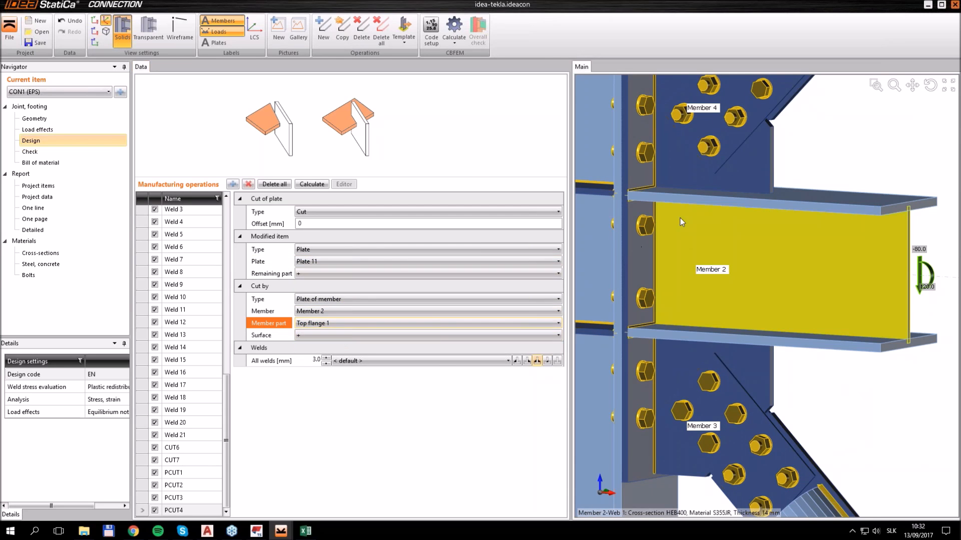
Switch the cutting surface of Plate 11's flange cut to minus and inspect the weld along Member 2's top flange
{"action": "left_click", "coordinate": [322, 335]}
{"action": "left_click", "coordinate": [316, 357]}
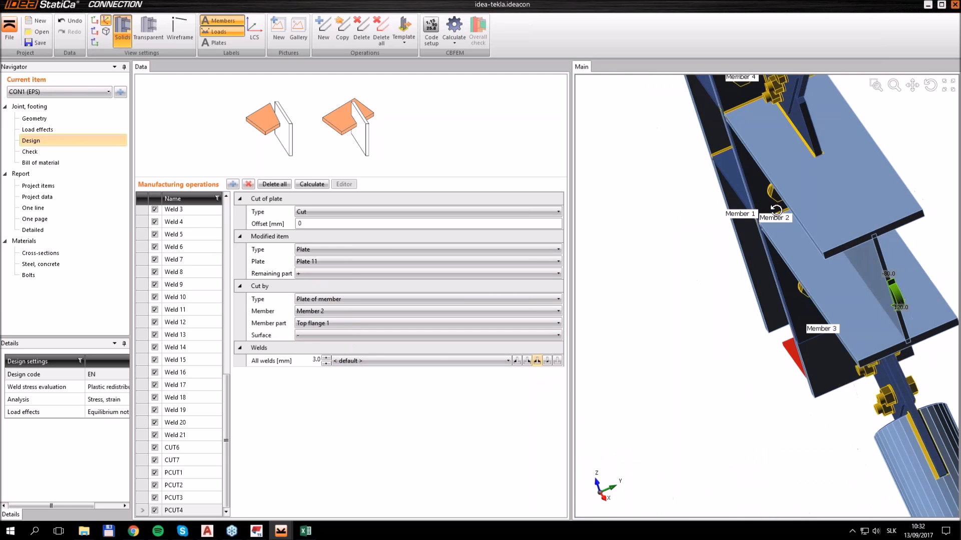
{"action": "middle_click_drag", "start_coordinate": [798, 282], "coordinate": [798, 298]}
{"action": "middle_click_drag", "start_coordinate": [798, 298], "coordinate": [798, 263], "text": "ctrl"}
{"action": "scroll", "coordinate": [798, 264], "scroll_direction": "down", "scroll_amount": 5}
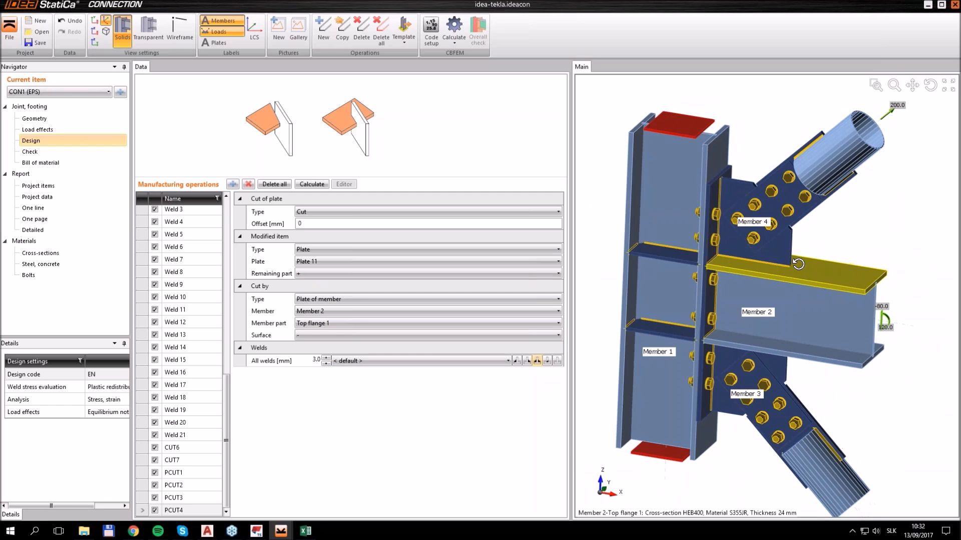
{"action": "scroll", "coordinate": [794, 268], "scroll_direction": "up", "scroll_amount": 3}
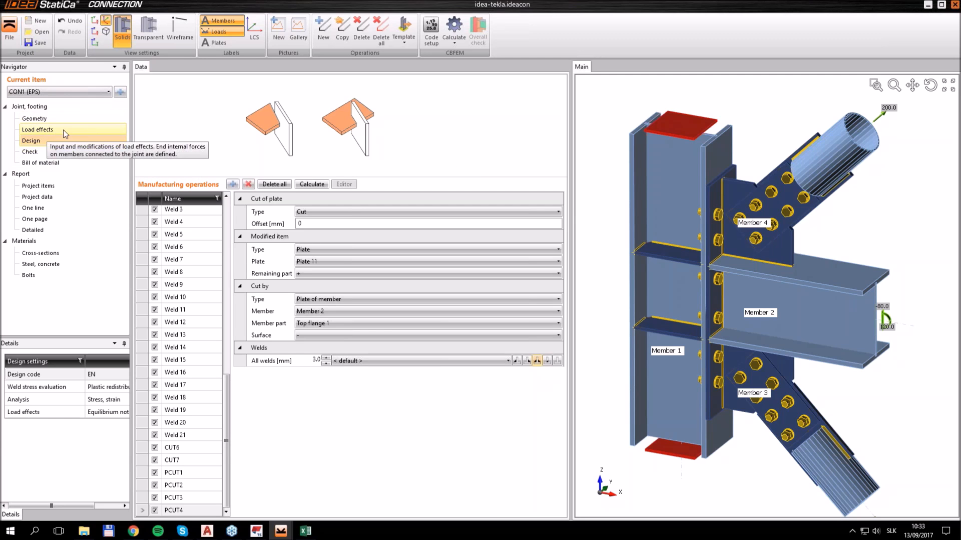
Change CON1's analysis type to Joint design resistance (DR) and calculate the joint in the Check section
{"action": "left_click", "coordinate": [49, 187]}
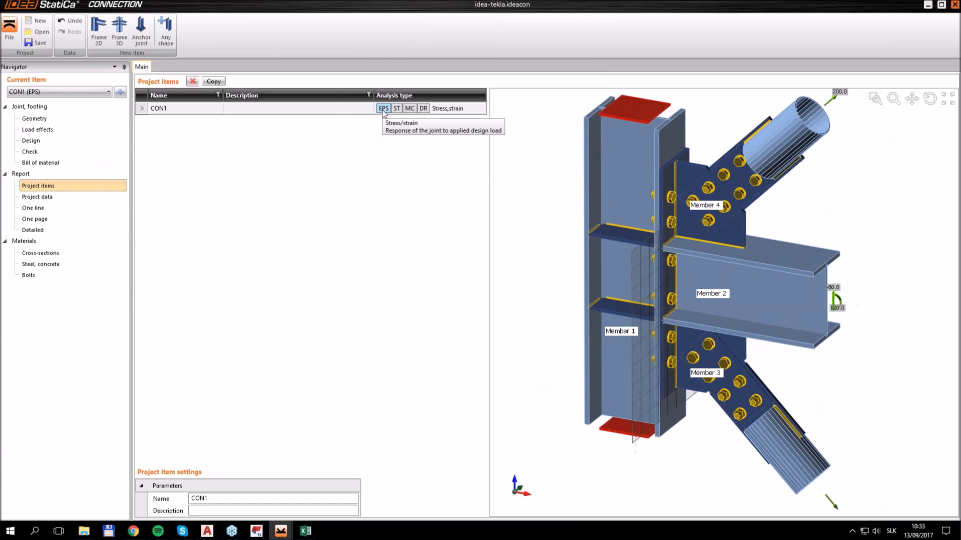
{"action": "left_click", "coordinate": [423, 109]}
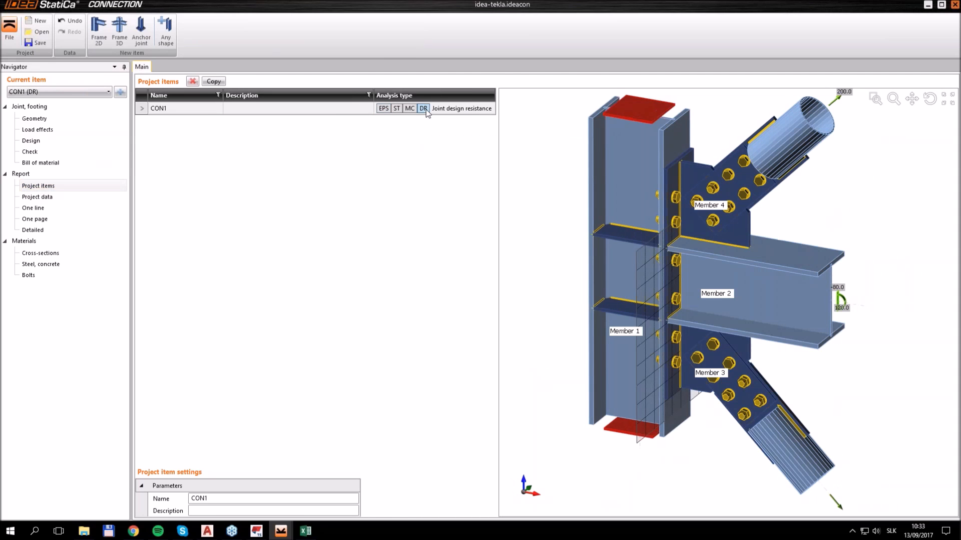
{"action": "left_click", "coordinate": [33, 154]}
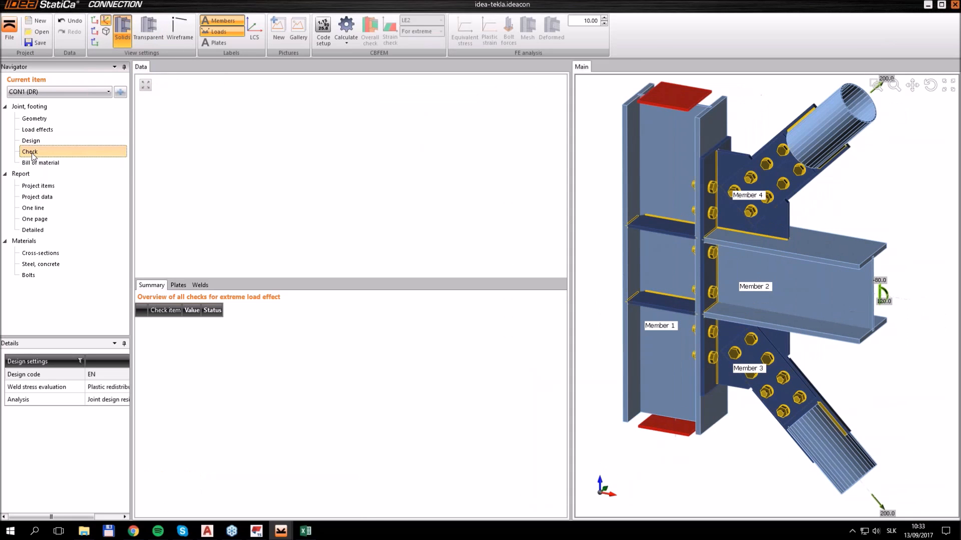
{"action": "left_click", "coordinate": [345, 28]}
Open the Joint design resistance results and examine the load factor, the load-strain curve and the checked joint model
{"action": "left_click", "coordinate": [199, 286]}
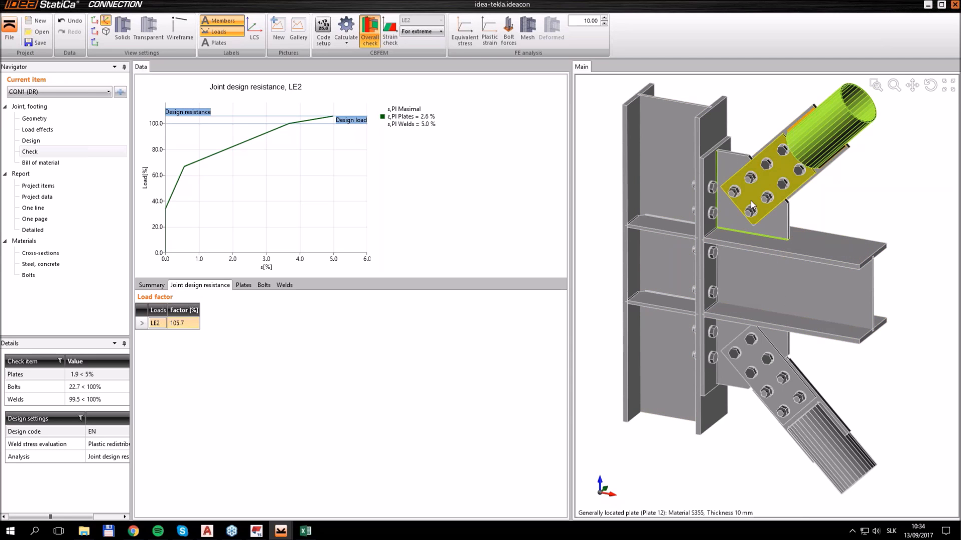
{"action": "middle_click_drag", "start_coordinate": [751, 201], "coordinate": [748, 210]}
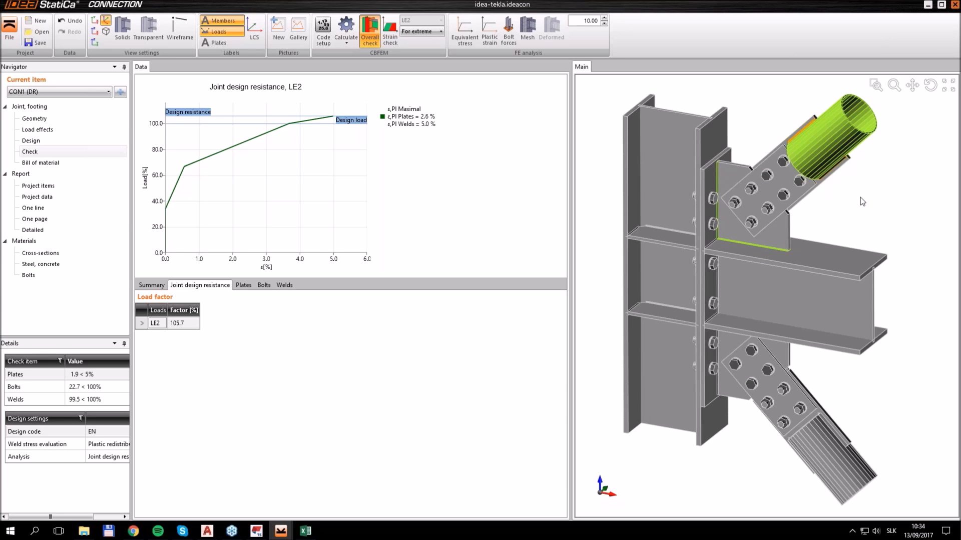
{"action": "left_click", "coordinate": [509, 286]}
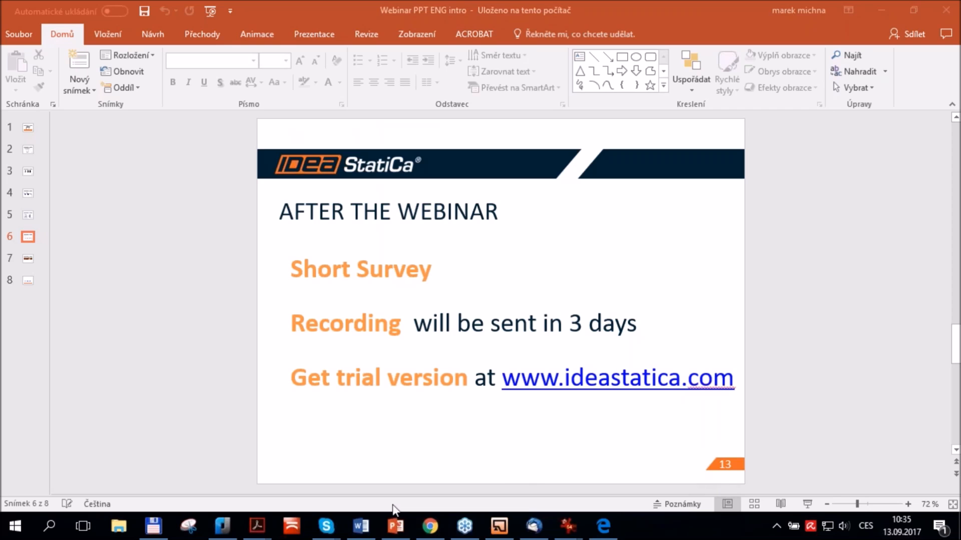
Switch to Chrome and view the IDEA StatiCa Webinars page
{"action": "left_click", "coordinate": [430, 525]}
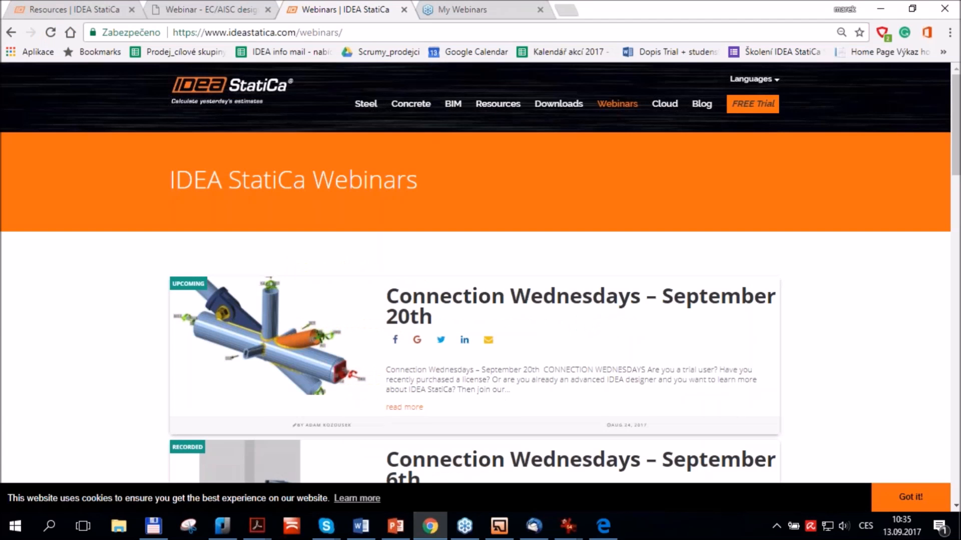
Look through the upcoming and recorded webinars listed on the IDEA StatiCa Webinars page
{"action": "scroll", "coordinate": [444, 307], "scroll_direction": "down", "scroll_amount": 2}
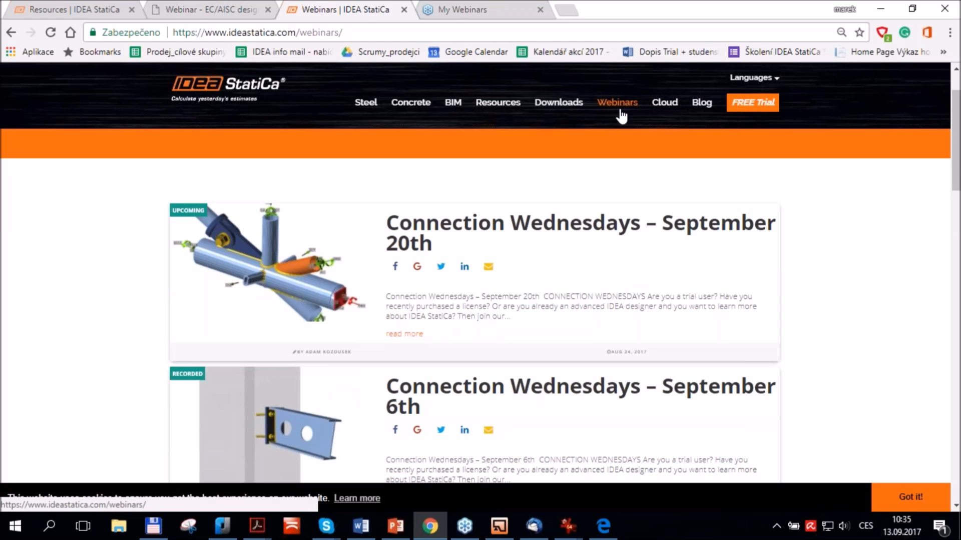
{"action": "scroll", "coordinate": [580, 233], "scroll_direction": "up", "scroll_amount": 2}
{"action": "scroll", "coordinate": [285, 242], "scroll_direction": "down", "scroll_amount": 2}
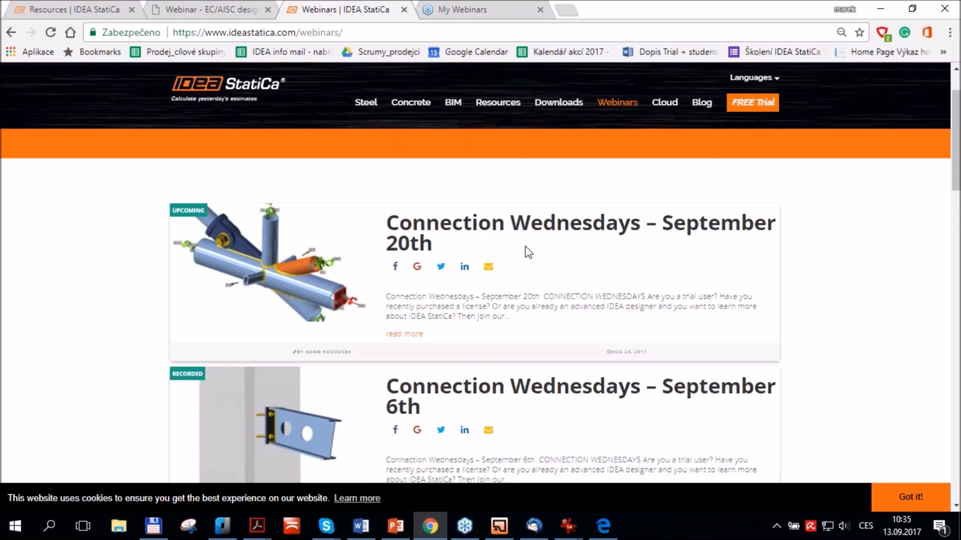
{"action": "scroll", "coordinate": [474, 233], "scroll_direction": "down", "scroll_amount": 7}
{"action": "scroll", "coordinate": [209, 312], "scroll_direction": "down", "scroll_amount": 1}
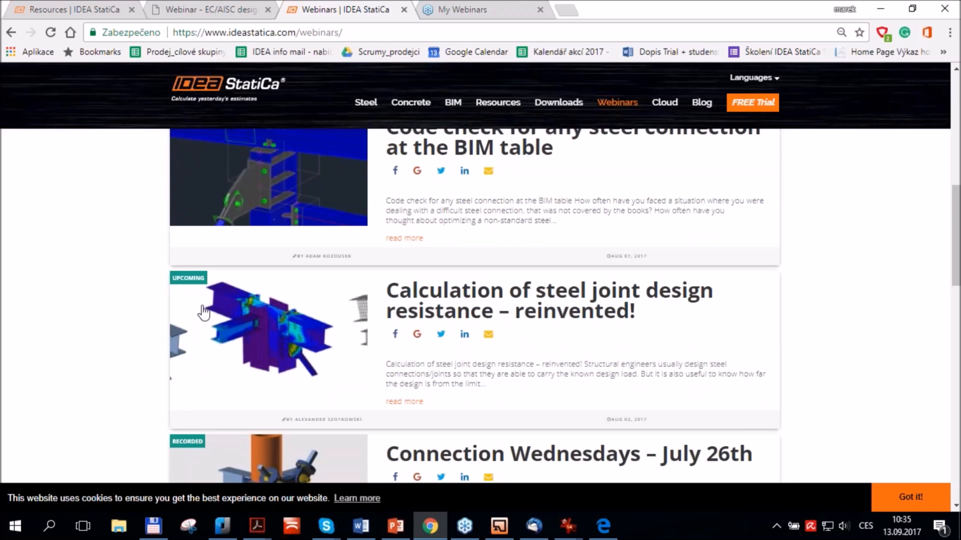
{"action": "scroll", "coordinate": [225, 300], "scroll_direction": "down", "scroll_amount": 5}
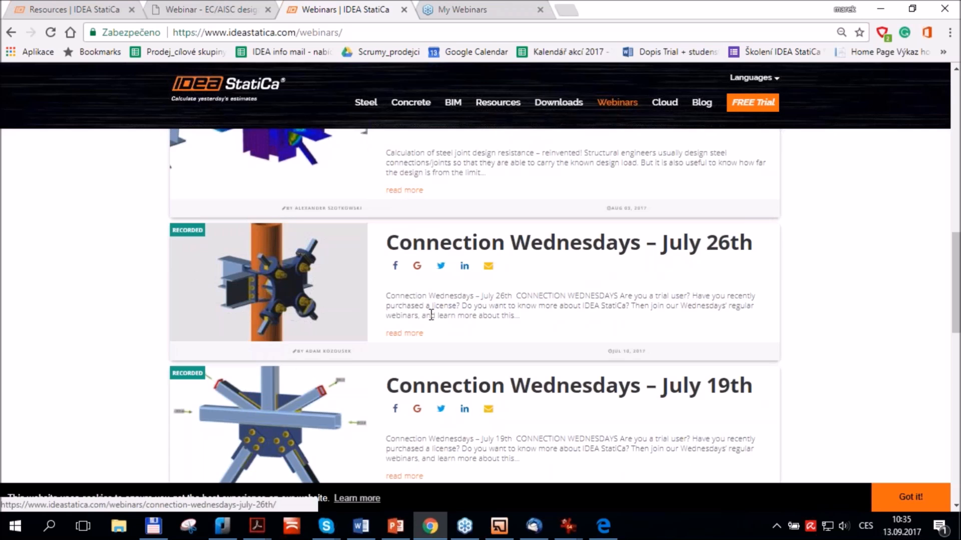
{"action": "scroll", "coordinate": [433, 313], "scroll_direction": "down", "scroll_amount": 3}
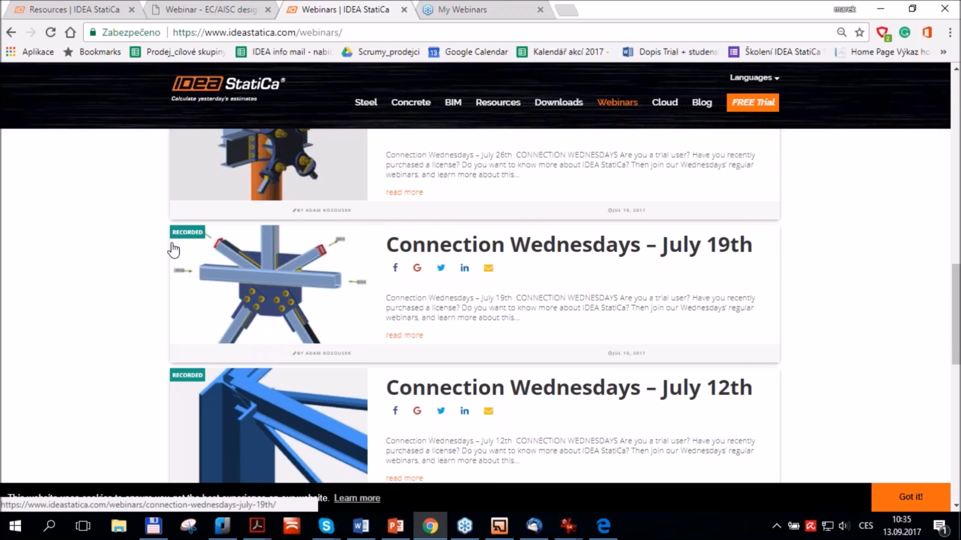
{"action": "scroll", "coordinate": [465, 290], "scroll_direction": "down", "scroll_amount": 3}
{"action": "scroll", "coordinate": [468, 292], "scroll_direction": "up", "scroll_amount": 6}
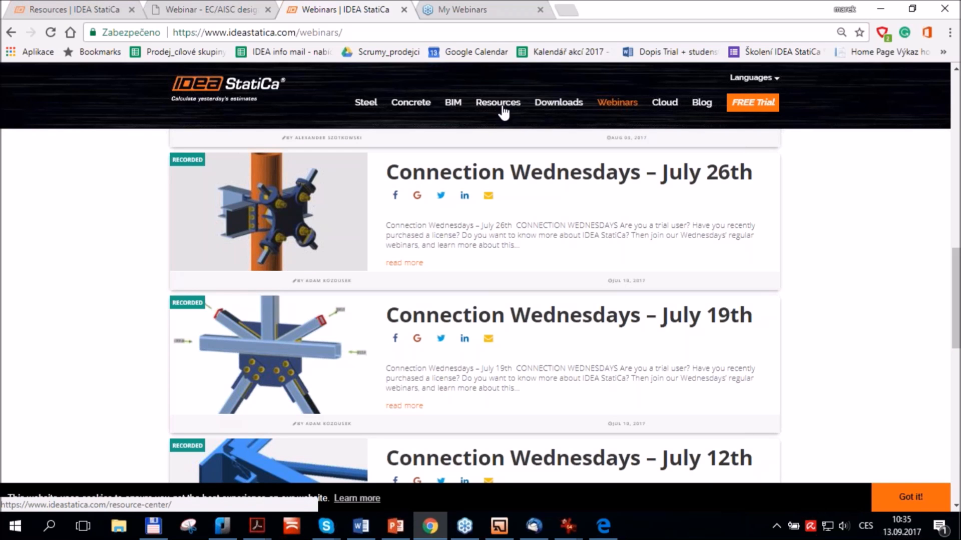
Open the Steel section of the IDEA StatiCa resource center and browse its Tutorials and the tutorials under Videos
{"action": "left_click", "coordinate": [75, 10]}
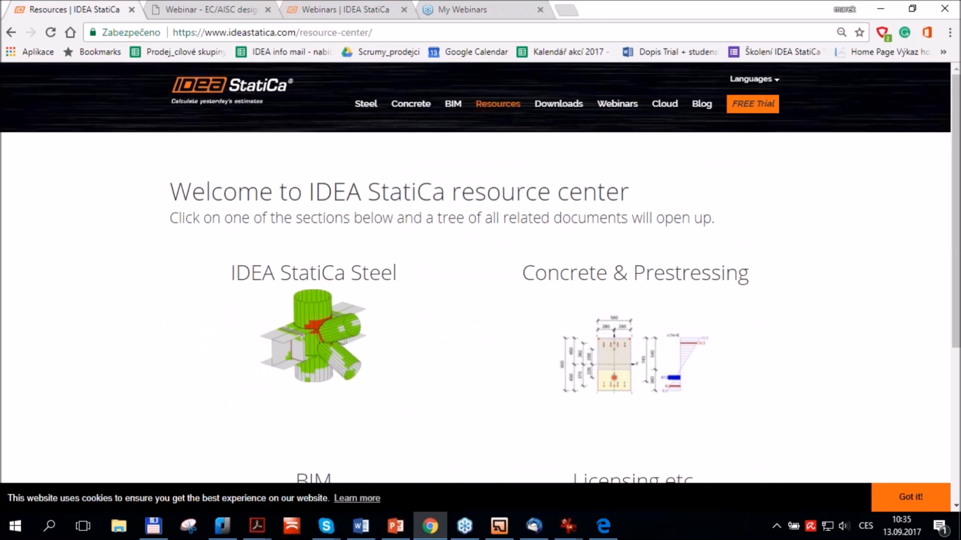
{"action": "left_click", "coordinate": [350, 305]}
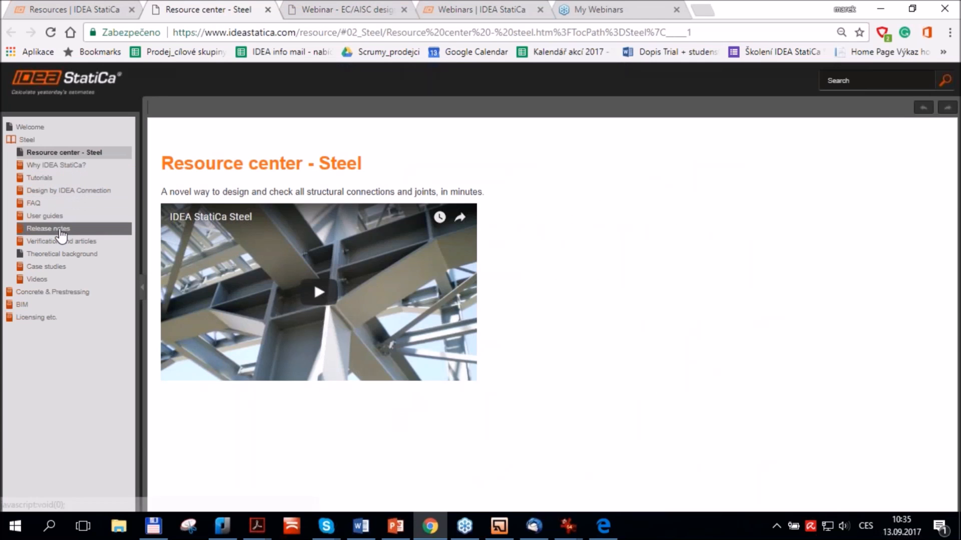
{"action": "left_click", "coordinate": [46, 180]}
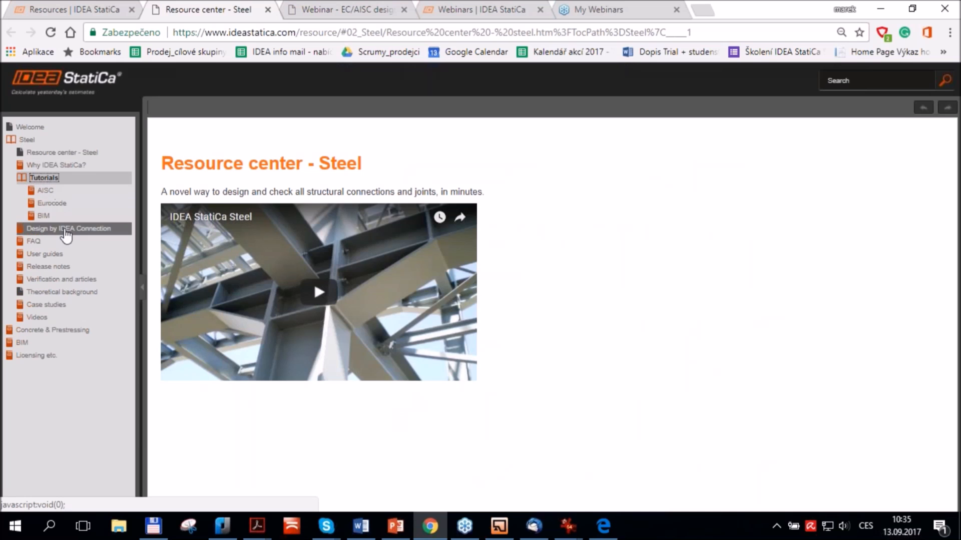
{"action": "left_click", "coordinate": [42, 318]}
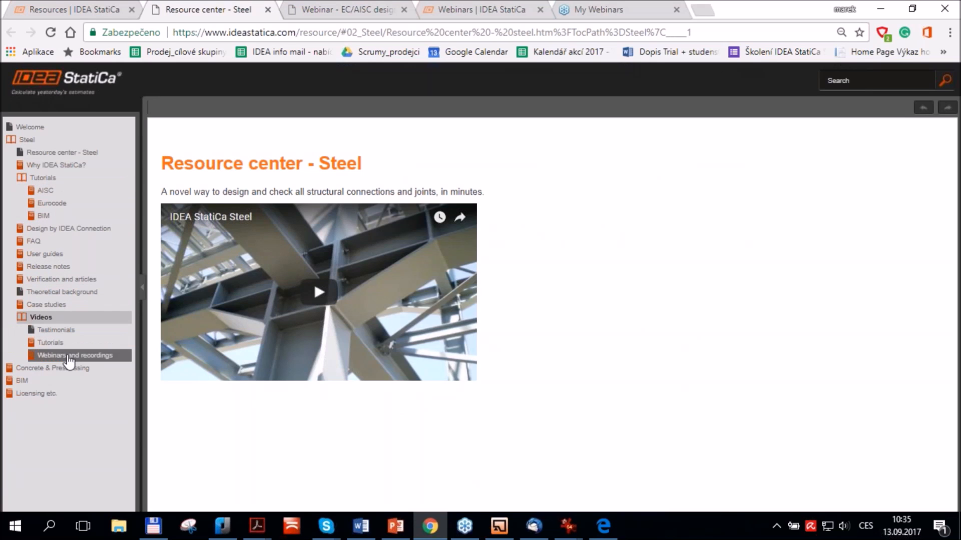
{"action": "left_click", "coordinate": [55, 343]}
{"action": "scroll", "coordinate": [83, 370], "scroll_direction": "down", "scroll_amount": 2}
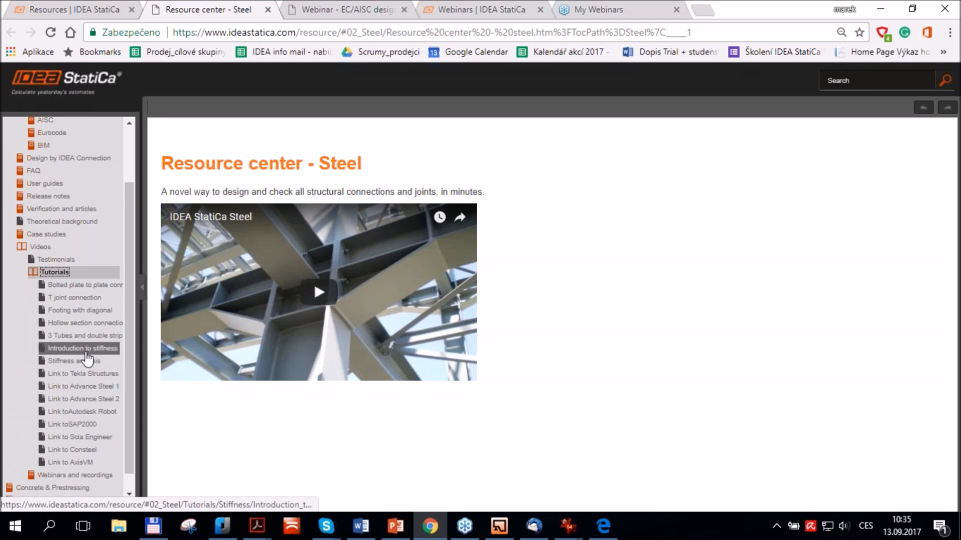
{"action": "scroll", "coordinate": [85, 340], "scroll_direction": "down", "scroll_amount": 1}
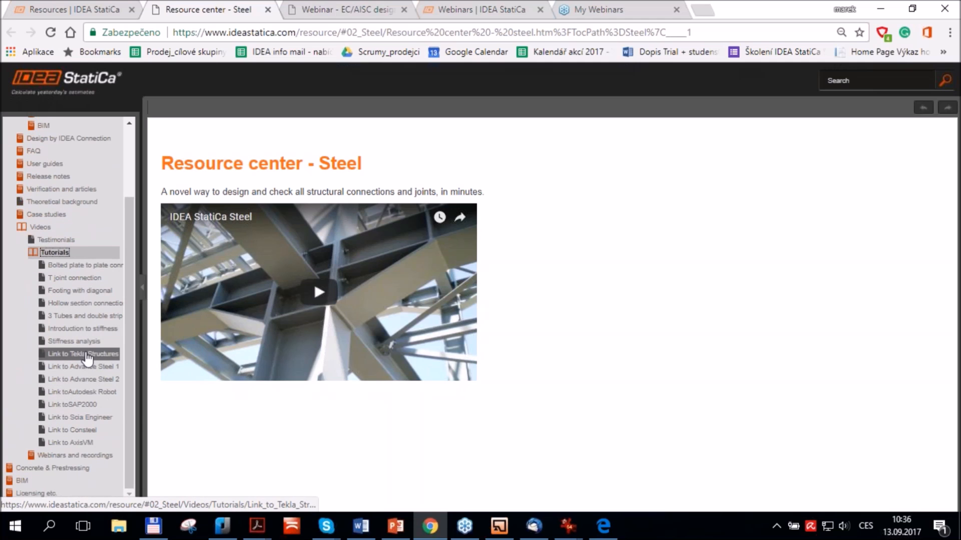
{"action": "scroll", "coordinate": [86, 357], "scroll_direction": "up", "scroll_amount": 3}
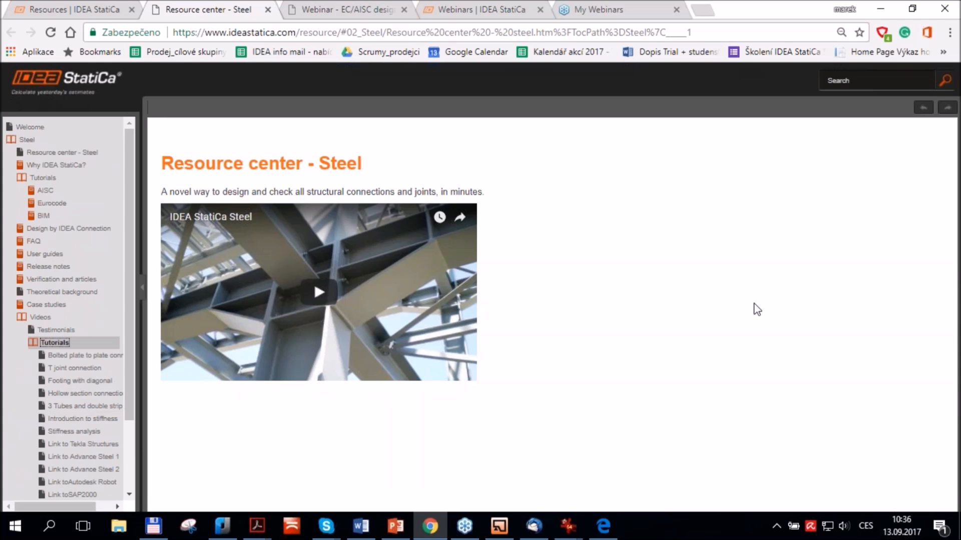
{"action": "left_click", "coordinate": [853, 274]}
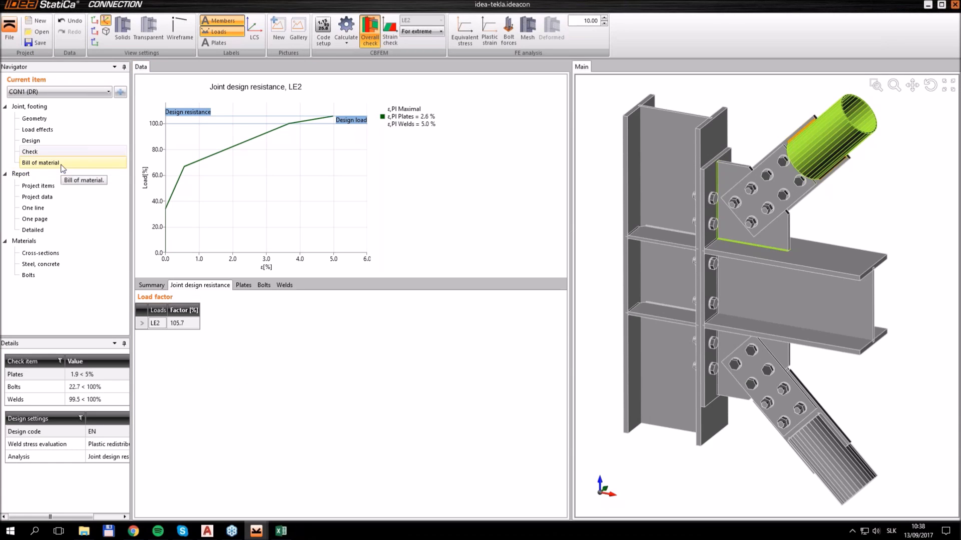
Open CON1's bill of material in IDEA StatiCa Connection, add drawings to it and refresh the report to review the plate drawings
{"action": "left_click", "coordinate": [41, 163]}
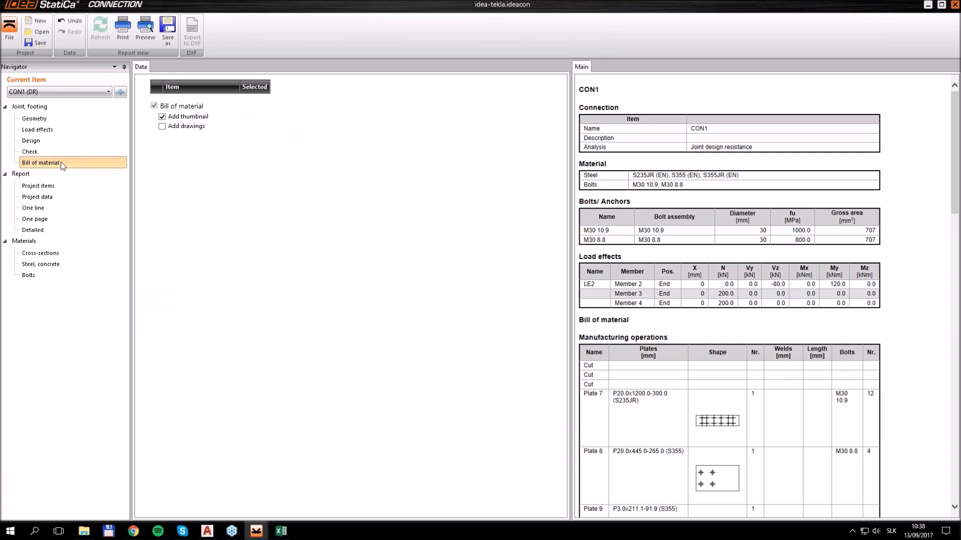
{"action": "left_click", "coordinate": [165, 127]}
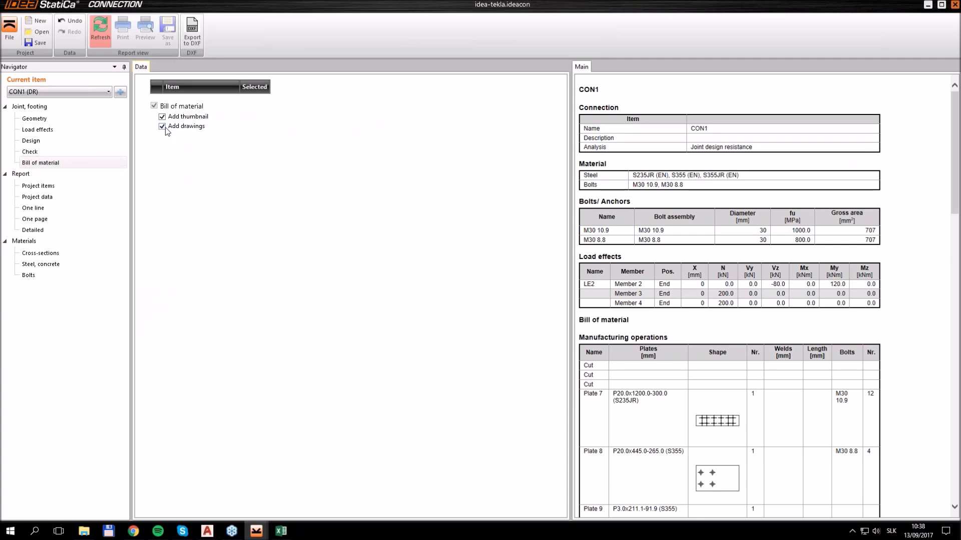
{"action": "left_click", "coordinate": [99, 31]}
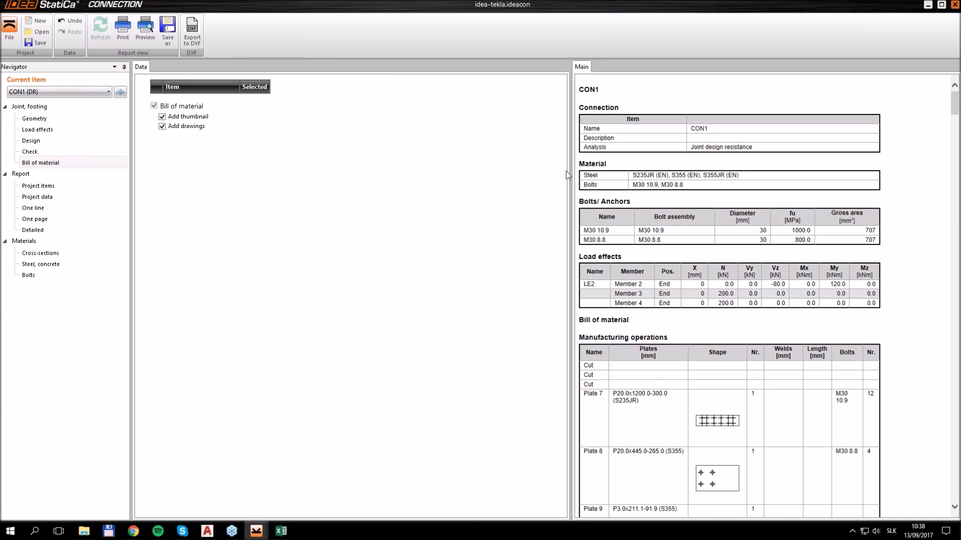
{"action": "scroll", "coordinate": [767, 211], "scroll_direction": "down", "scroll_amount": 20}
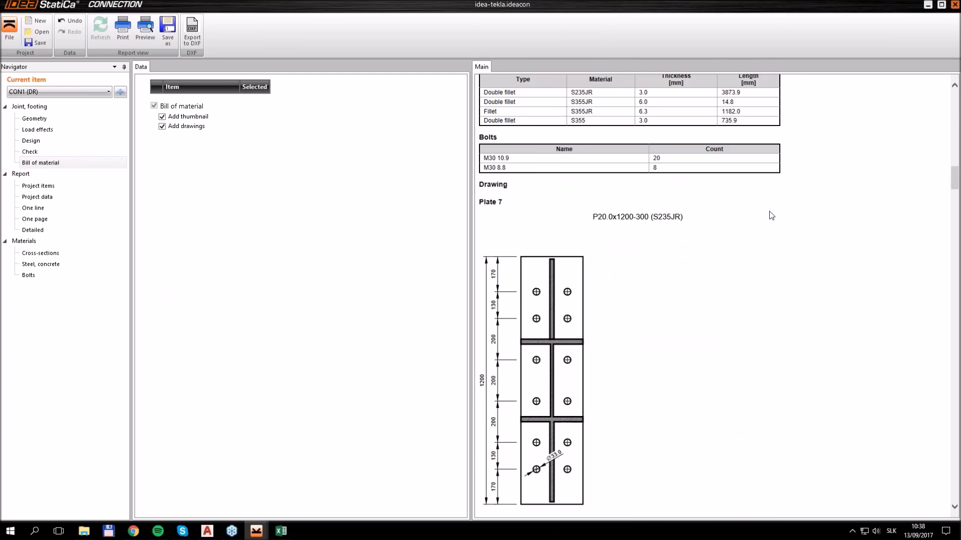
Export the plate drawings to DXF on the Desktop as Drawing2
{"action": "left_click", "coordinate": [195, 41]}
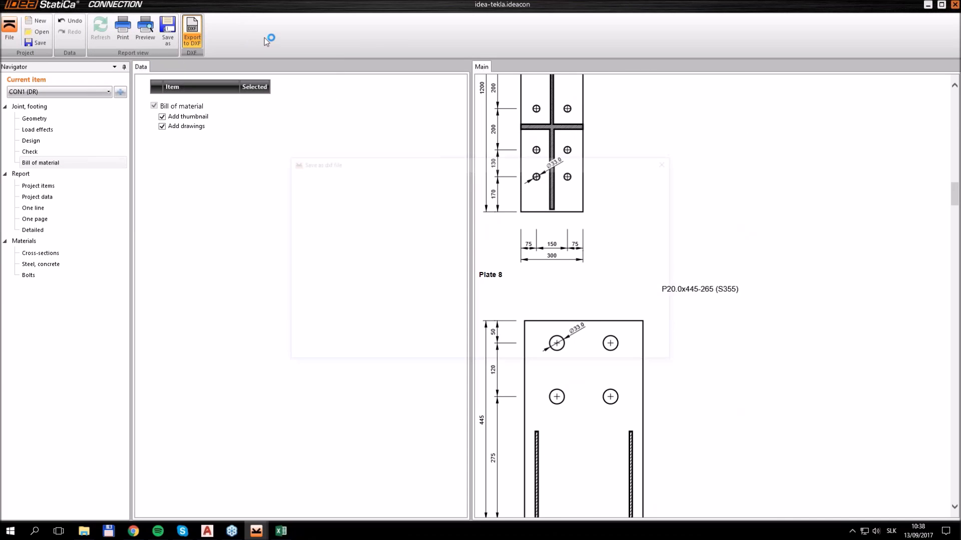
{"action": "left_click", "coordinate": [421, 341]}
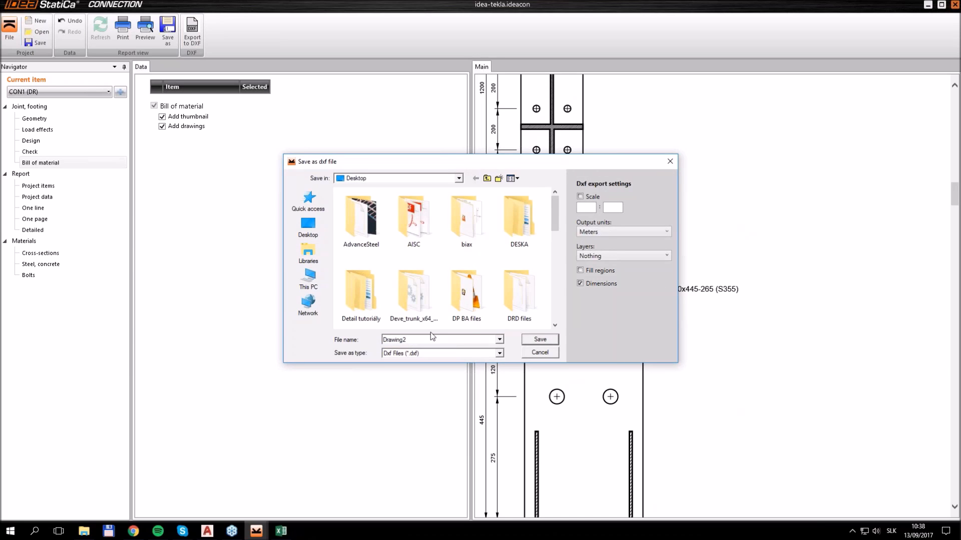
{"action": "left_click", "coordinate": [525, 341]}
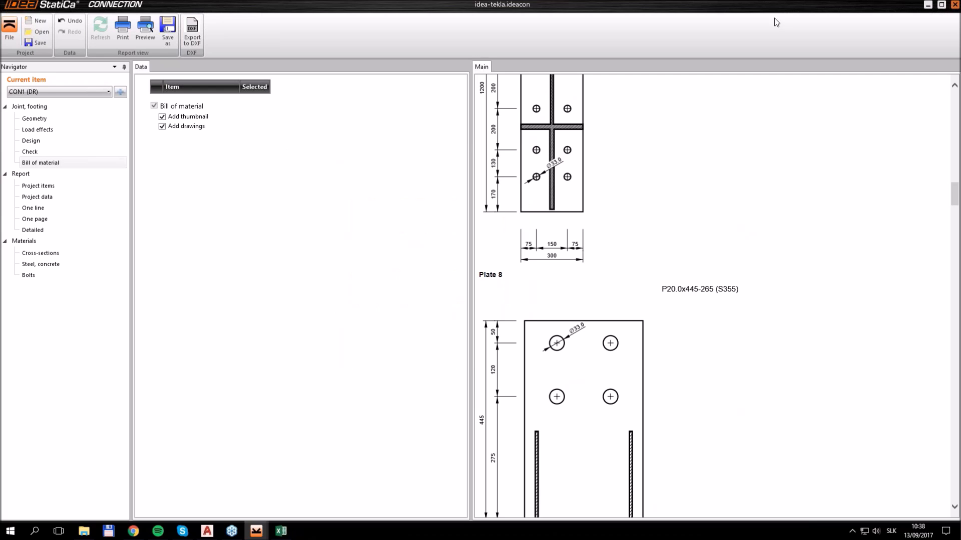
Cancel AutoCAD's pending save of Drawing1 and open the exported Drawing2 DXF file from the desktop in AutoCAD
{"action": "left_click", "coordinate": [927, 5]}
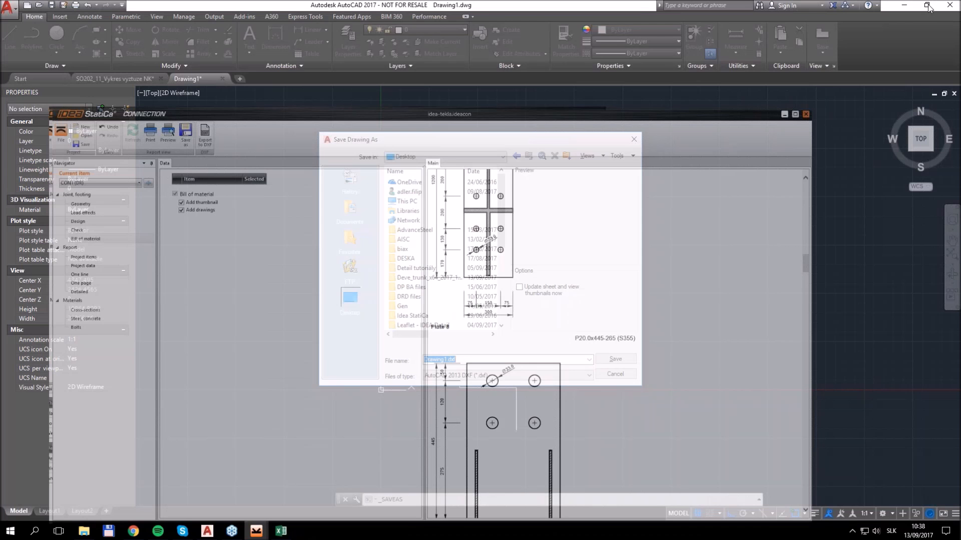
{"action": "left_click", "coordinate": [615, 374]}
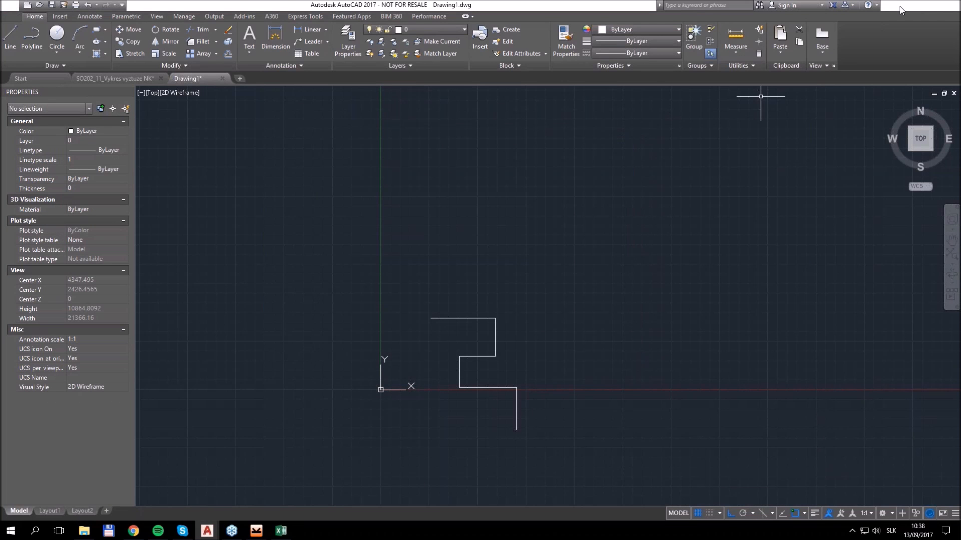
{"action": "left_click", "coordinate": [900, 7]}
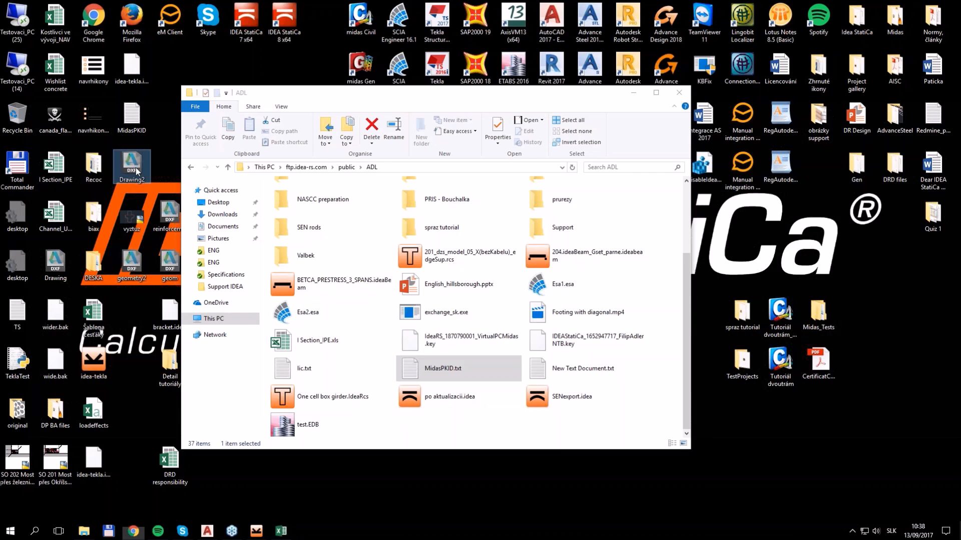
{"action": "double_click", "coordinate": [132, 165]}
{"action": "middle_click", "coordinate": [422, 242]}
{"action": "middle_click", "coordinate": [422, 242]}
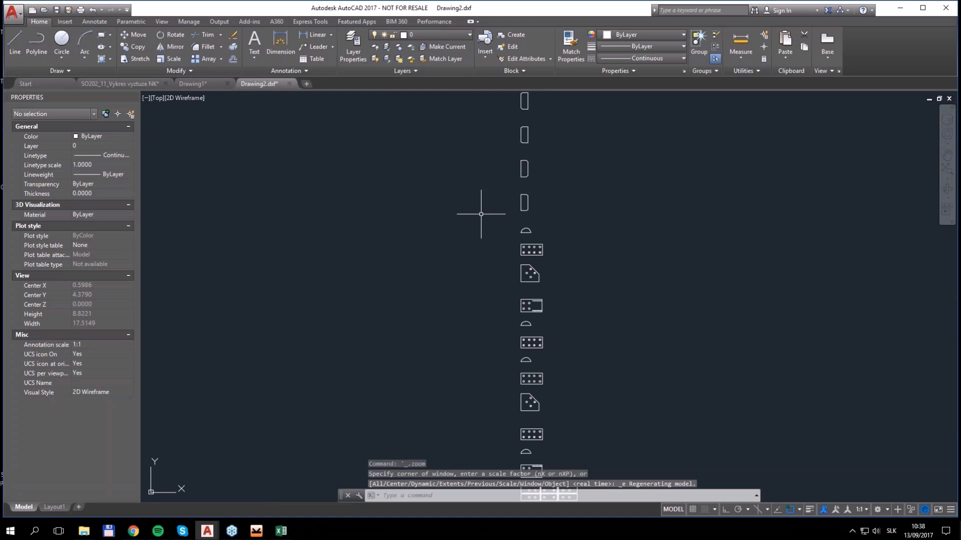
Examine the exported plate outlines in Drawing2.dxf, including the rectangular plate with eight bolt holes
{"action": "middle_click_drag", "start_coordinate": [480, 208], "coordinate": [465, 256]}
{"action": "scroll", "coordinate": [498, 176], "scroll_direction": "up", "scroll_amount": 6}
{"action": "middle_click_drag", "start_coordinate": [562, 331], "coordinate": [560, 226]}
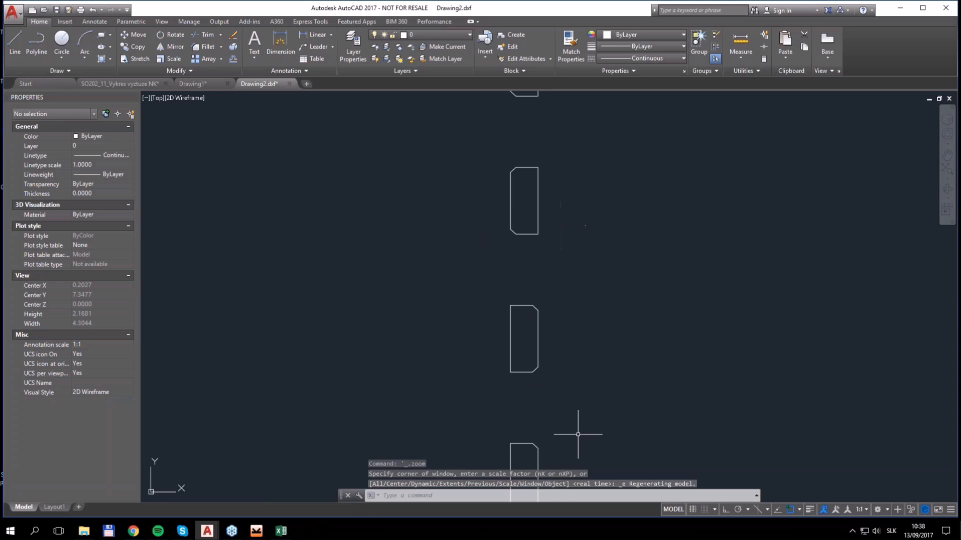
{"action": "scroll", "coordinate": [569, 330], "scroll_direction": "down", "scroll_amount": 3}
{"action": "scroll", "coordinate": [561, 257], "scroll_direction": "up", "scroll_amount": 3}
{"action": "scroll", "coordinate": [532, 279], "scroll_direction": "up", "scroll_amount": 10}
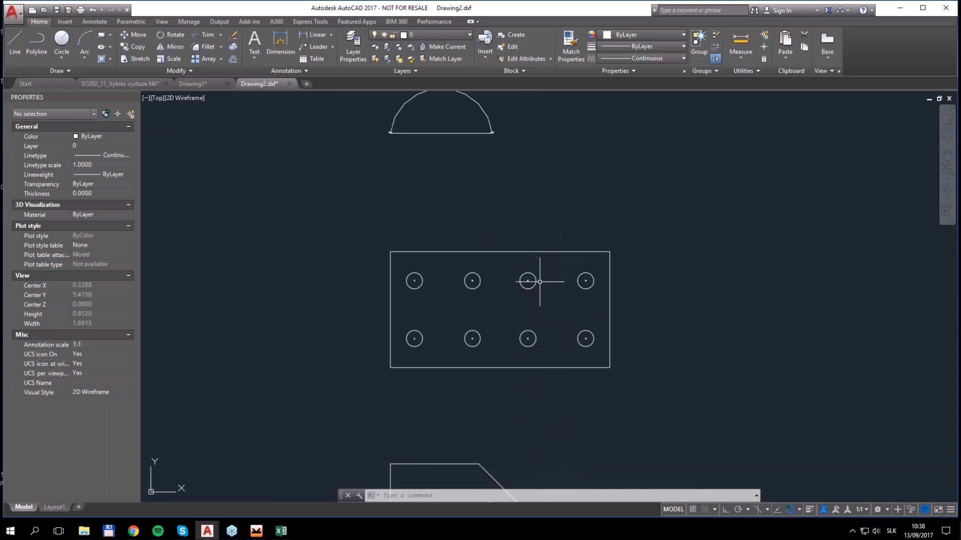
{"action": "scroll", "coordinate": [533, 279], "scroll_direction": "down", "scroll_amount": 6}
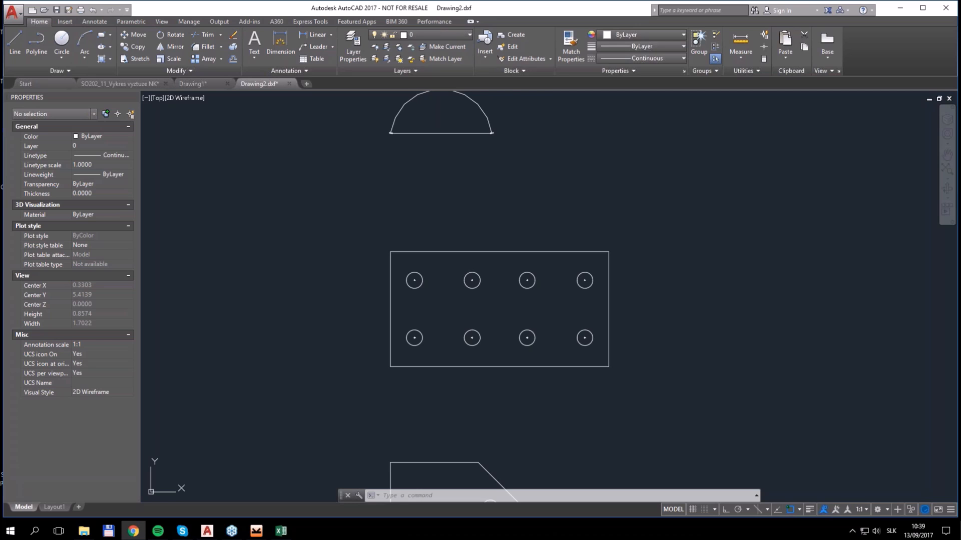
Switch to Chrome, launch the online calculator from the IDEA Cloud Connection page and start an eaves and beam-to-column joint
{"action": "left_click_drag", "start_coordinate": [960, 170], "coordinate": [269, 1]}
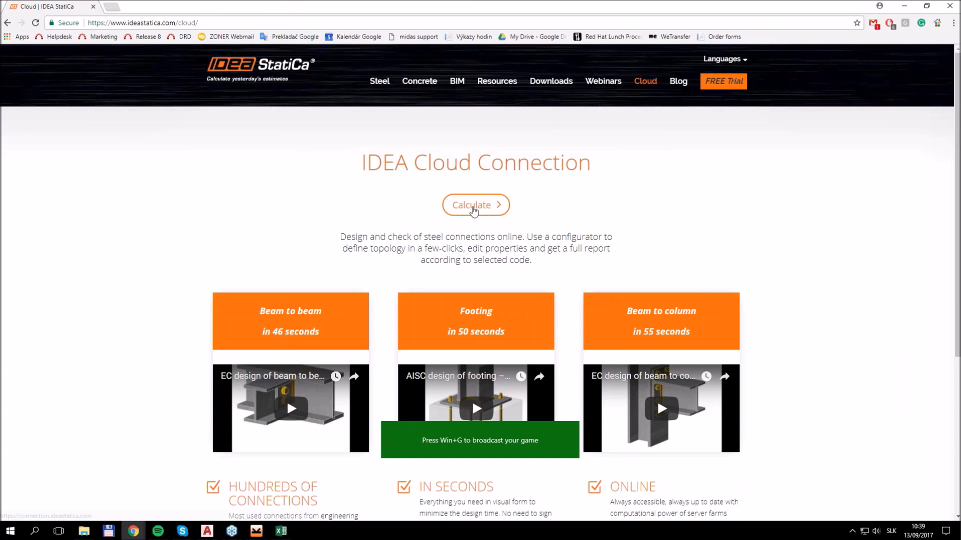
{"action": "left_click", "coordinate": [472, 206]}
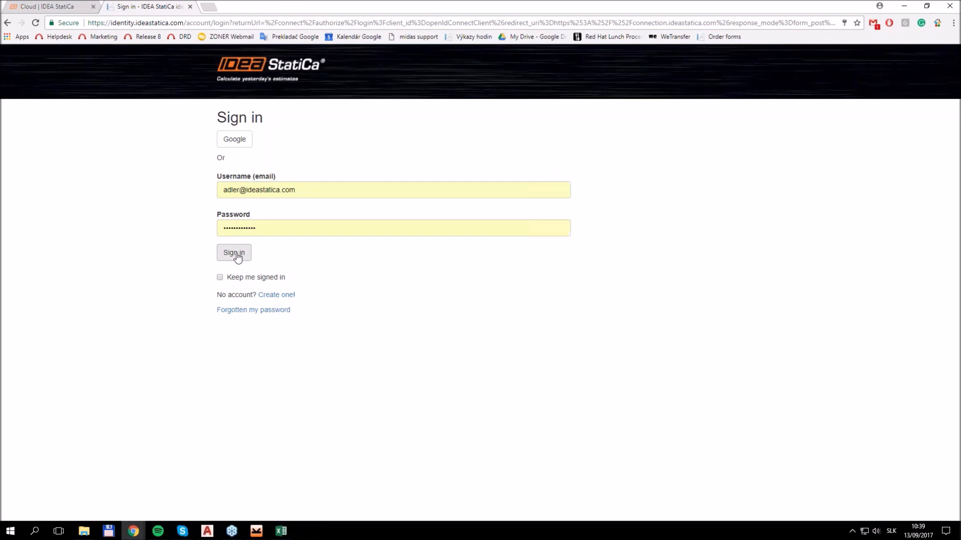
{"action": "left_click", "coordinate": [234, 252]}
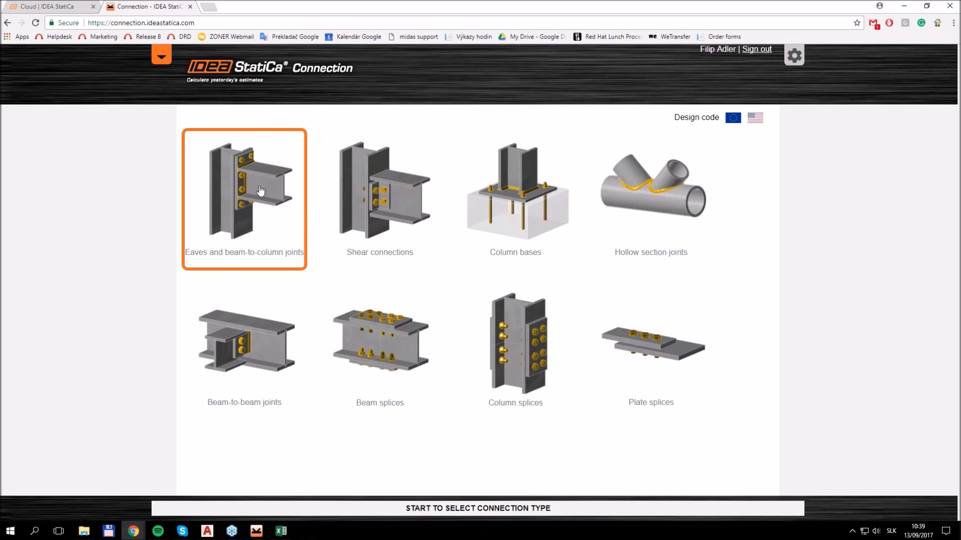
{"action": "left_click", "coordinate": [260, 190]}
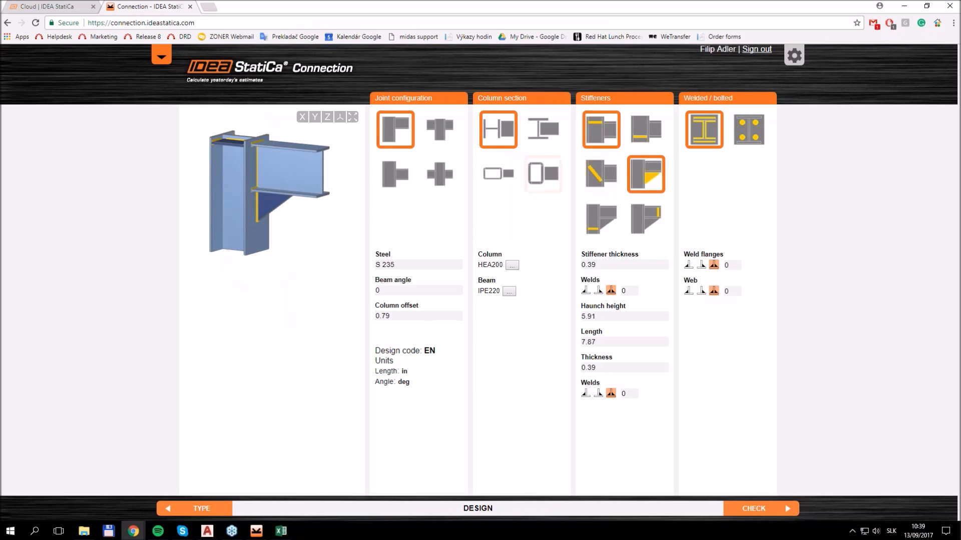
Change the beam-to-column joint from welded to bolted and export it to DWG
{"action": "left_click", "coordinate": [749, 129]}
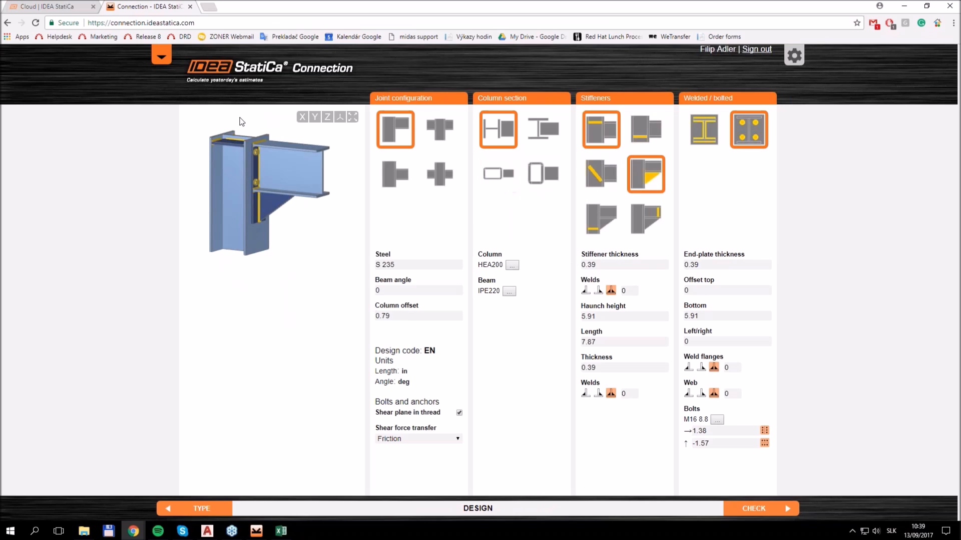
{"action": "left_click", "coordinate": [161, 62]}
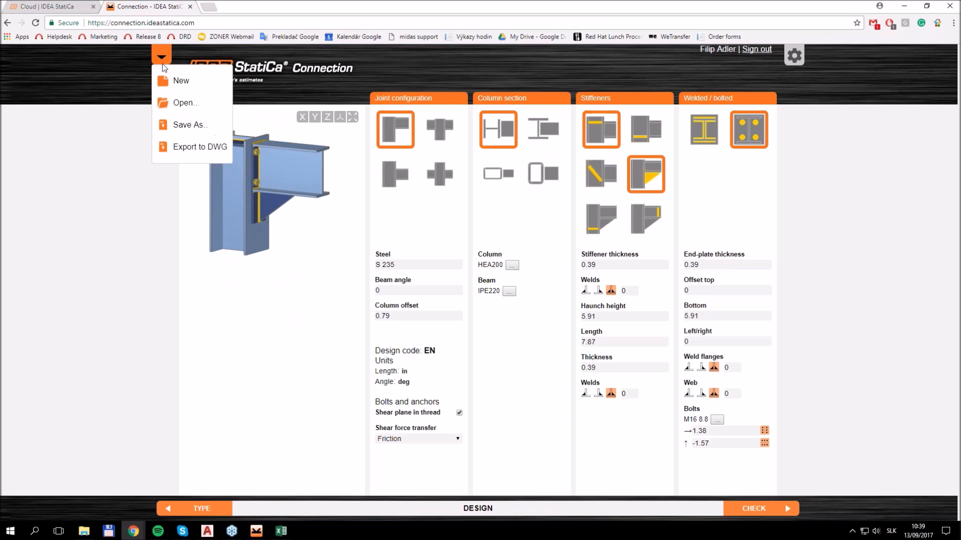
{"action": "left_click", "coordinate": [195, 147]}
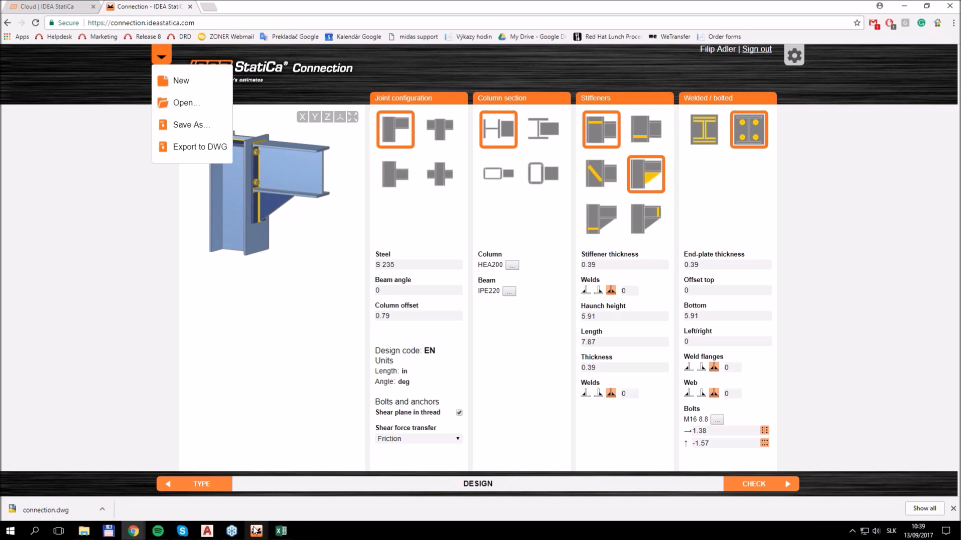
Open the downloaded connection.dwg in AutoCAD and inspect the exported joint's 3D model space
{"action": "left_click", "coordinate": [49, 511]}
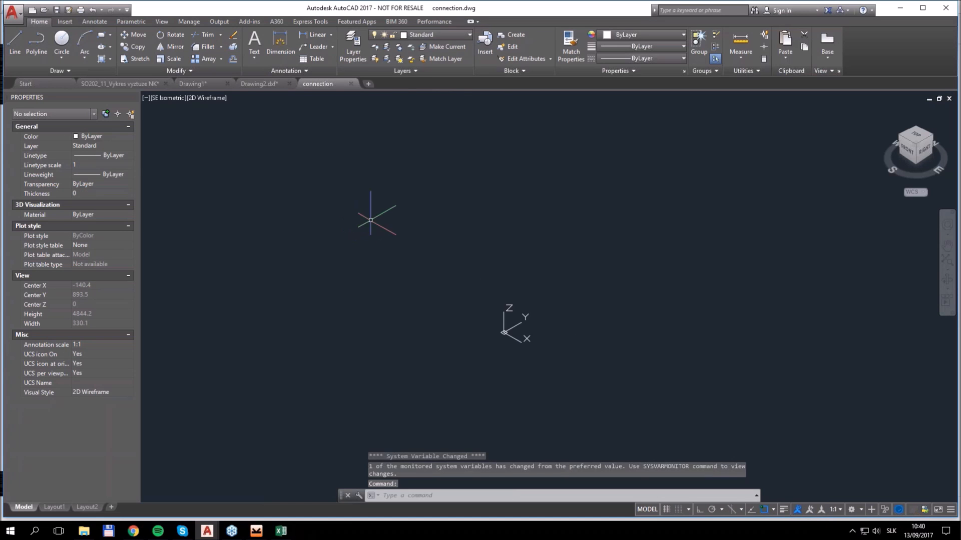
{"action": "middle_click", "coordinate": [395, 248]}
{"action": "middle_click", "coordinate": [395, 248]}
{"action": "middle_click_drag", "start_coordinate": [424, 256], "coordinate": [508, 247]}
{"action": "scroll", "coordinate": [503, 253], "scroll_direction": "down", "scroll_amount": 4}
{"action": "scroll", "coordinate": [486, 269], "scroll_direction": "up", "scroll_amount": 5}
{"action": "scroll", "coordinate": [490, 176], "scroll_direction": "up", "scroll_amount": 12}
{"action": "scroll", "coordinate": [495, 203], "scroll_direction": "down", "scroll_amount": 20}
{"action": "middle_click_drag", "start_coordinate": [634, 217], "coordinate": [479, 302]}
{"action": "scroll", "coordinate": [478, 301], "scroll_direction": "up", "scroll_amount": 3}
{"action": "scroll", "coordinate": [347, 353], "scroll_direction": "up", "scroll_amount": 4}
{"action": "scroll", "coordinate": [522, 104], "scroll_direction": "up", "scroll_amount": 2}
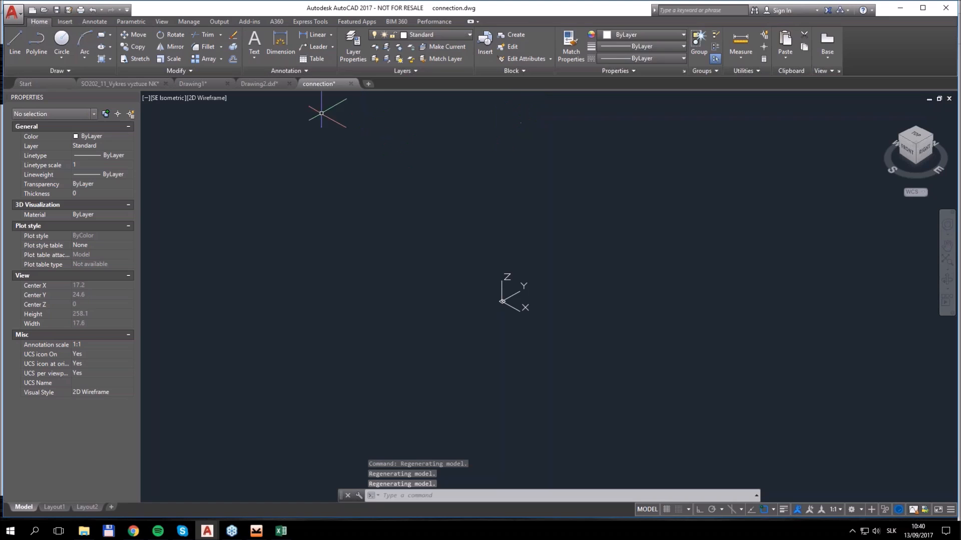
Switch back to the online Connection calculator in Chrome and close its open file options
{"action": "mouse_move", "coordinate": [140, 532]}
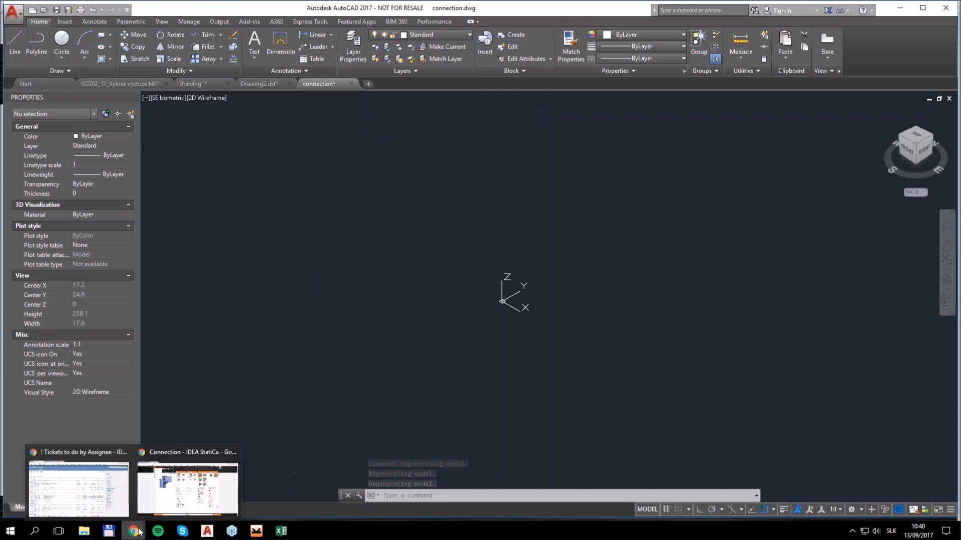
{"action": "left_click", "coordinate": [235, 457]}
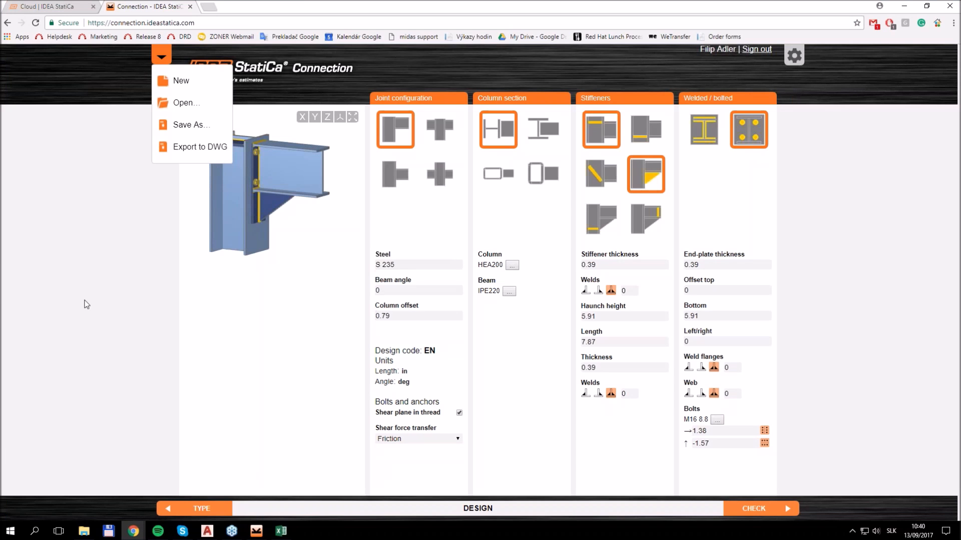
{"action": "left_click", "coordinate": [139, 203]}
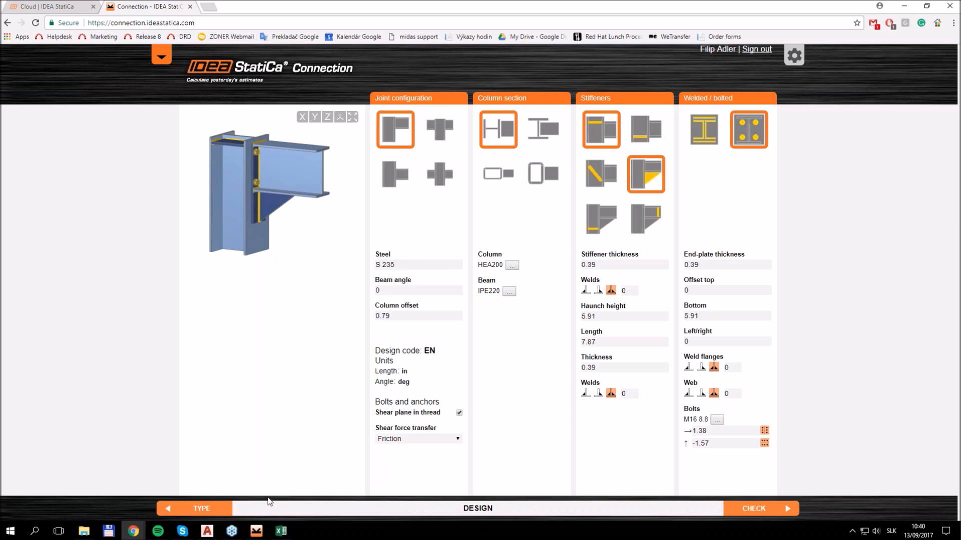
Switch to the idea-tekla project in IDEA StatiCa Connection and view its design operations and the plate and bolt checks
{"action": "mouse_move", "coordinate": [211, 532]}
{"action": "mouse_move", "coordinate": [257, 531]}
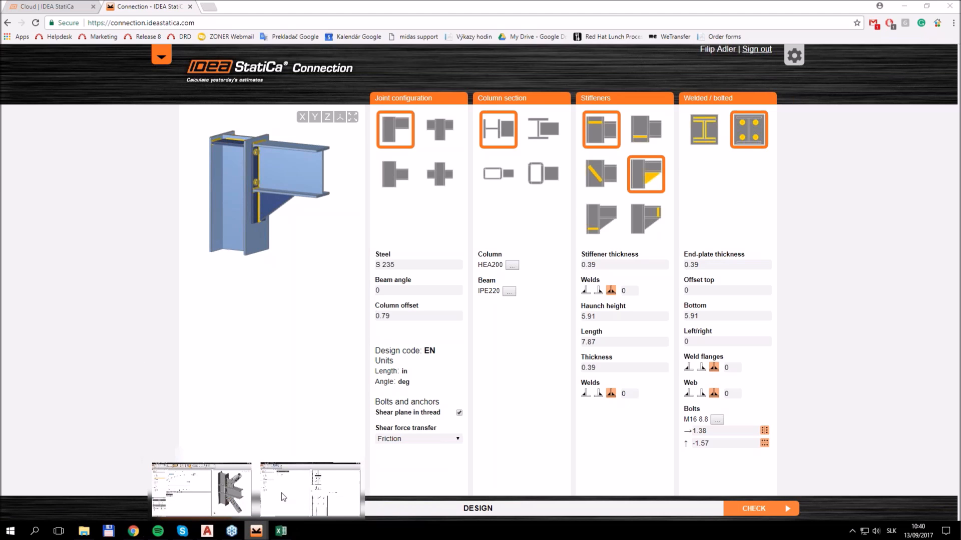
{"action": "left_click", "coordinate": [281, 493]}
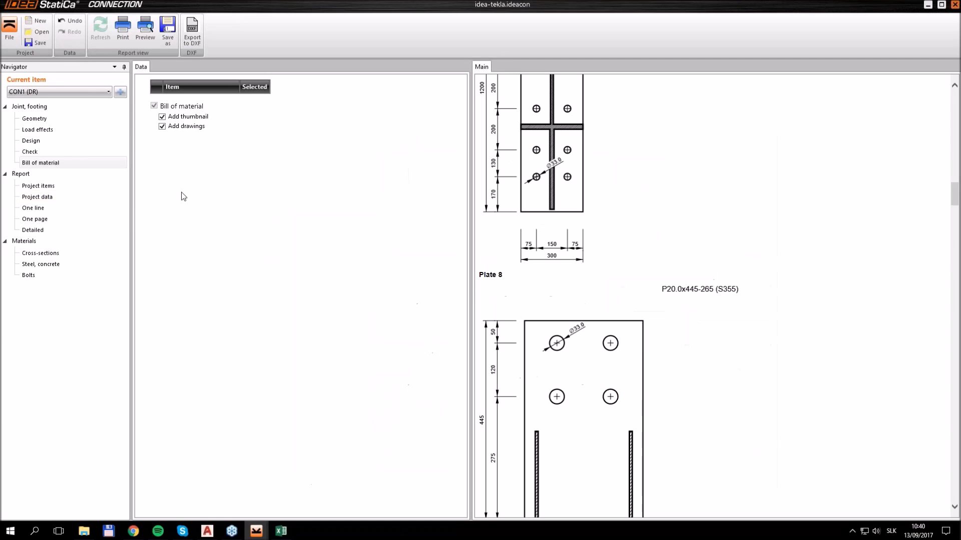
{"action": "left_click", "coordinate": [58, 146]}
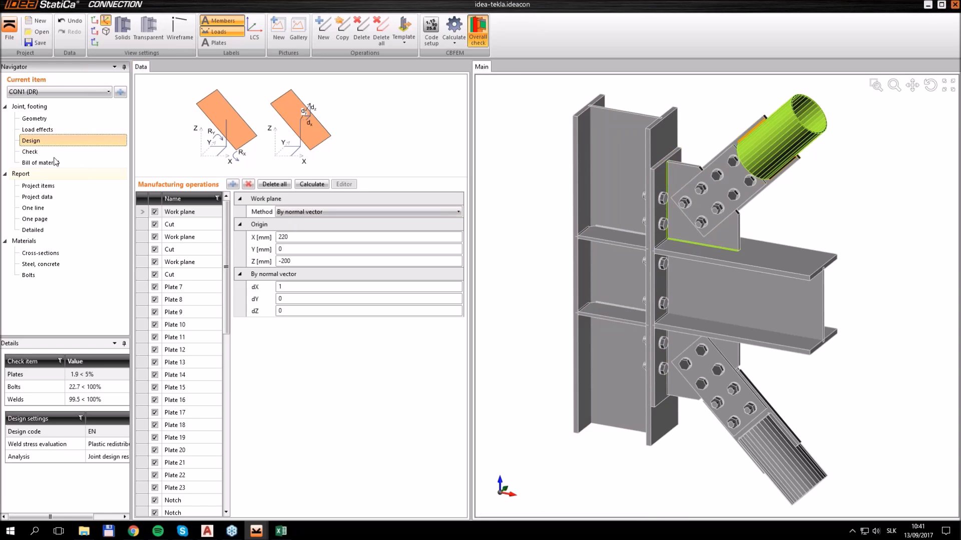
{"action": "left_click", "coordinate": [40, 153]}
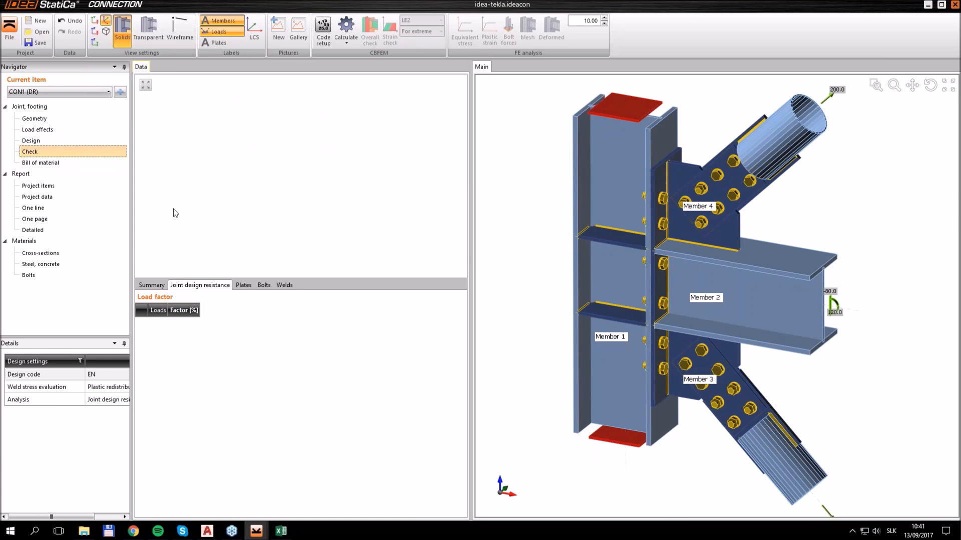
{"action": "left_click", "coordinate": [243, 285]}
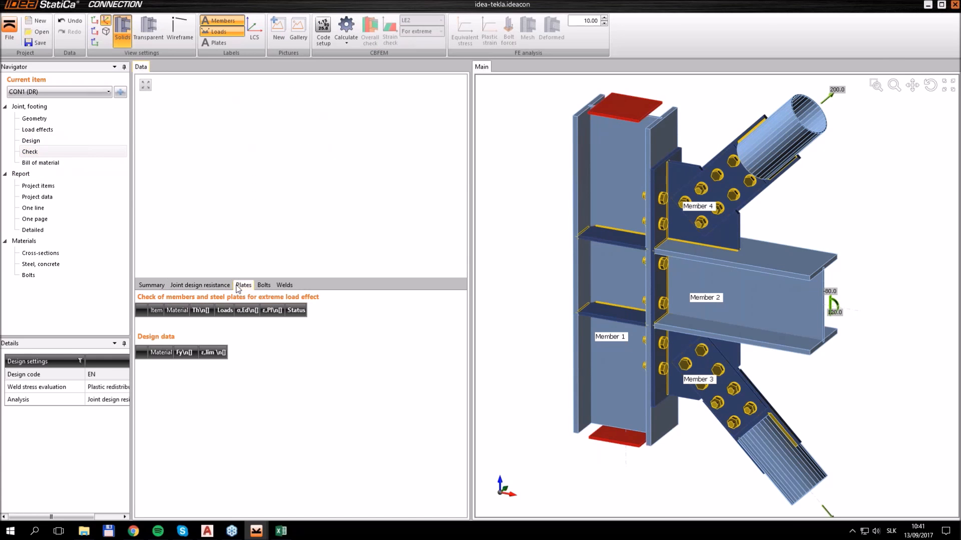
{"action": "left_click", "coordinate": [265, 287]}
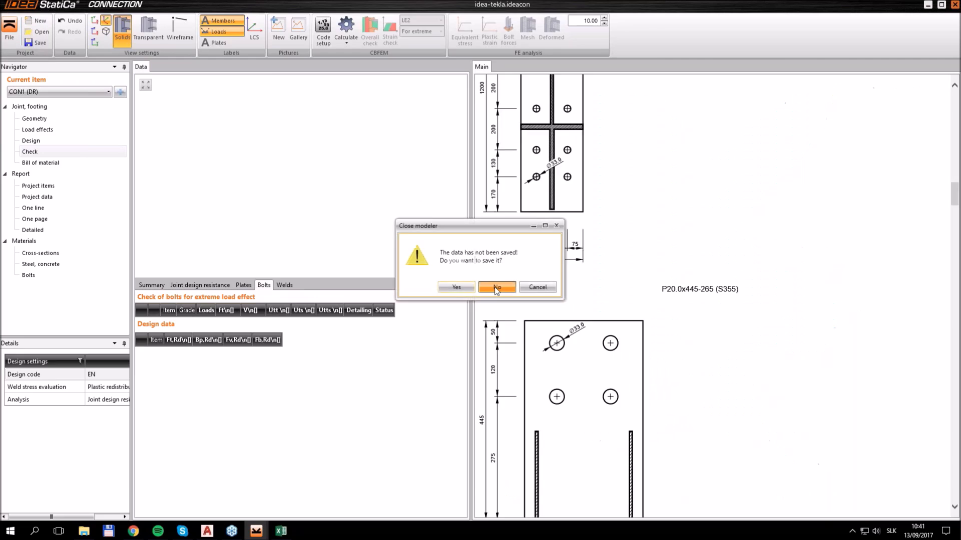
Start a new EN, S 235 project with a 2D frame joint of one beam connected to a continuous column
{"action": "left_click", "coordinate": [496, 288]}
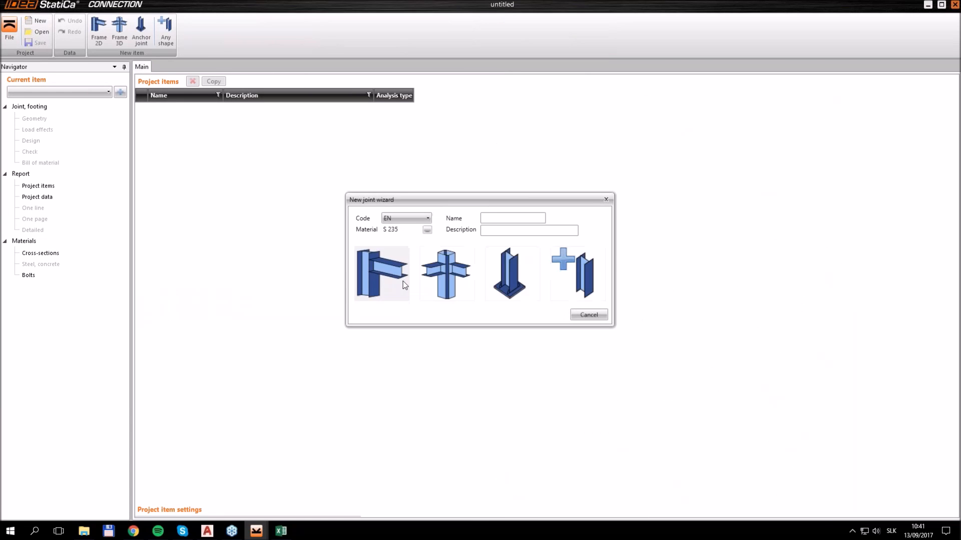
{"action": "left_click", "coordinate": [404, 285]}
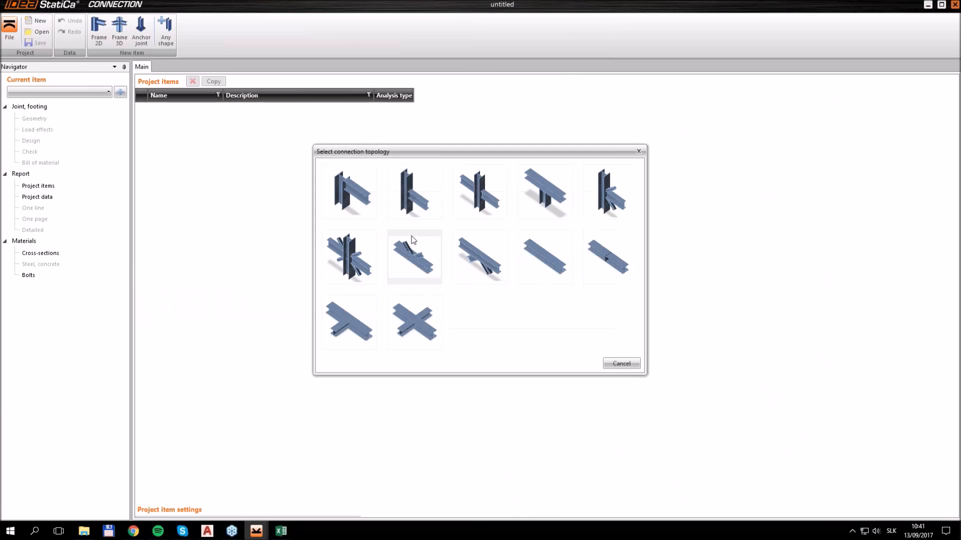
{"action": "left_click", "coordinate": [407, 197]}
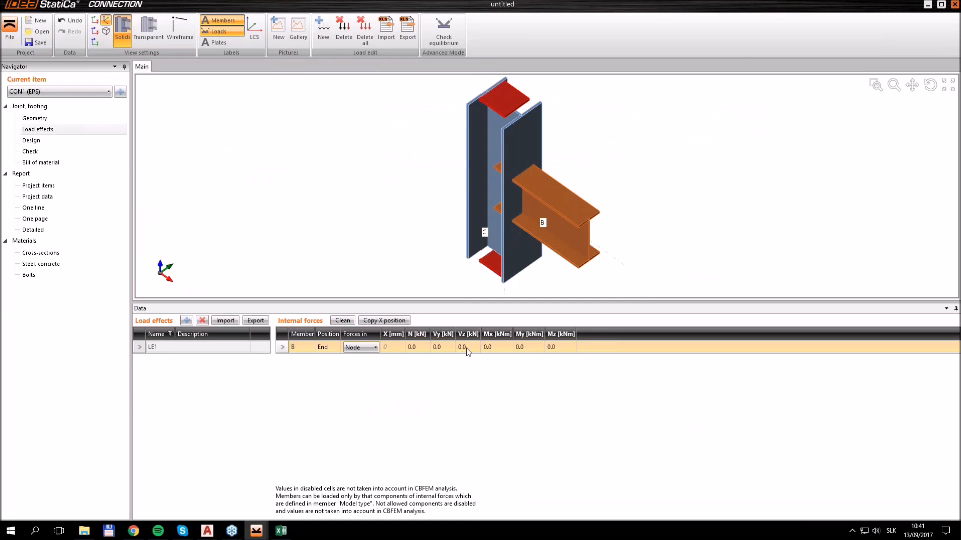
Set load effect LE1 on beam B to Vz -20 kN and My 20 kNm
{"action": "left_click", "coordinate": [466, 348]}
{"action": "type", "text": "-20"}
{"action": "key", "text": "Tab"}
{"action": "type", "text": "20"}
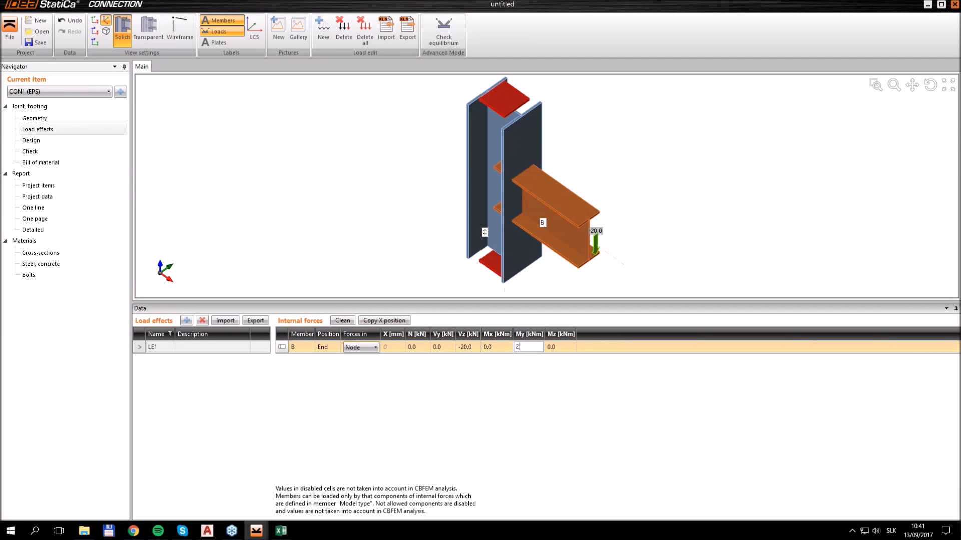
{"action": "key", "text": "Tab"}
Apply the bolted end-plate template with haunch and stiffeners to the joint and try to calculate it
{"action": "left_click", "coordinate": [55, 142]}
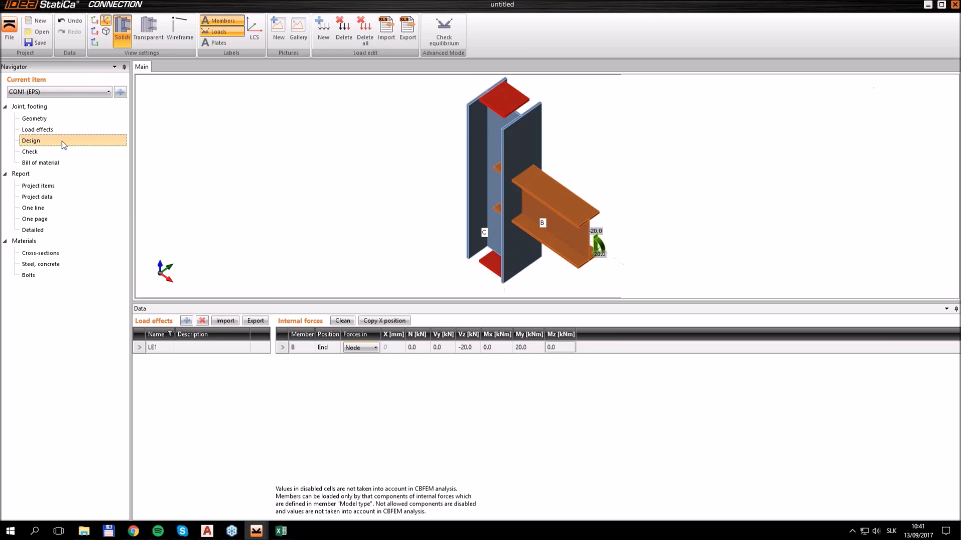
{"action": "left_click", "coordinate": [416, 41]}
{"action": "left_click", "coordinate": [424, 69]}
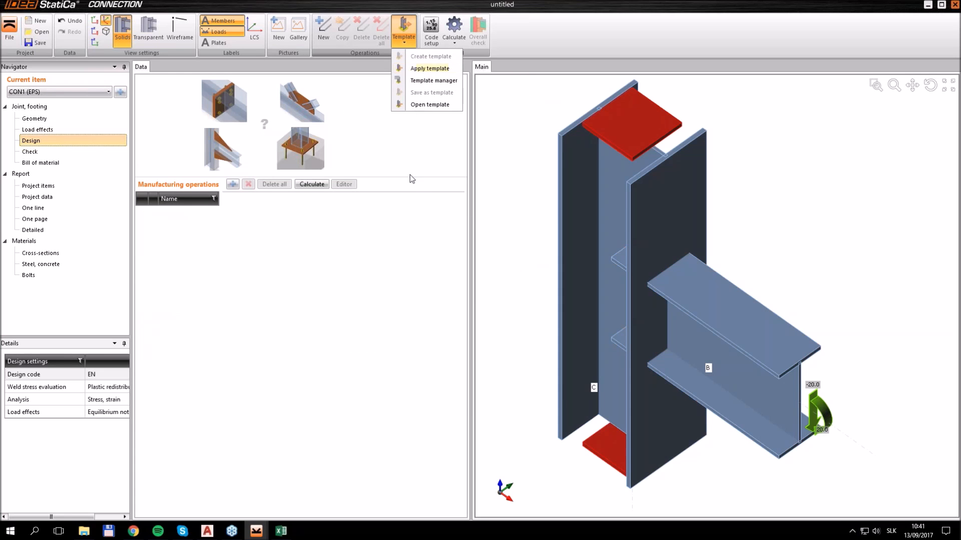
{"action": "left_click", "coordinate": [419, 394]}
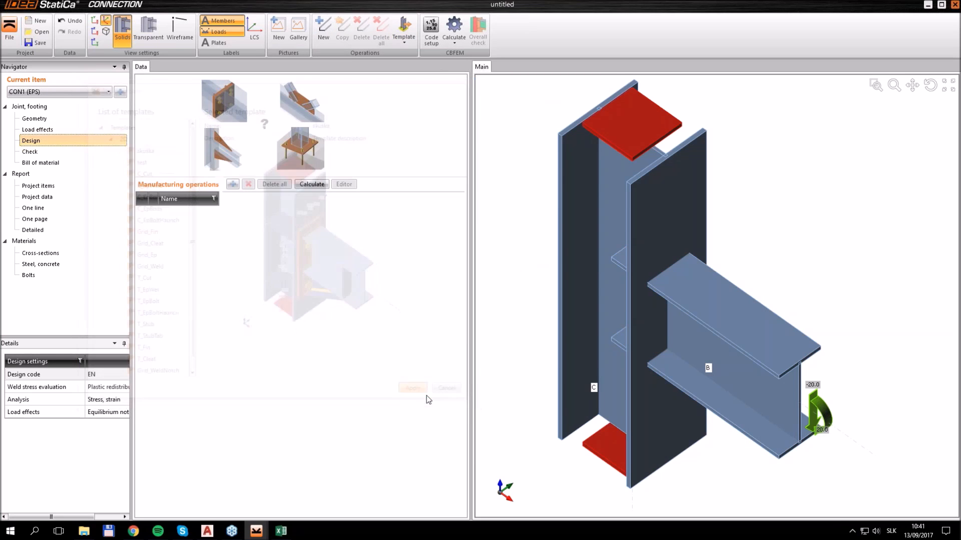
{"action": "left_click", "coordinate": [522, 347]}
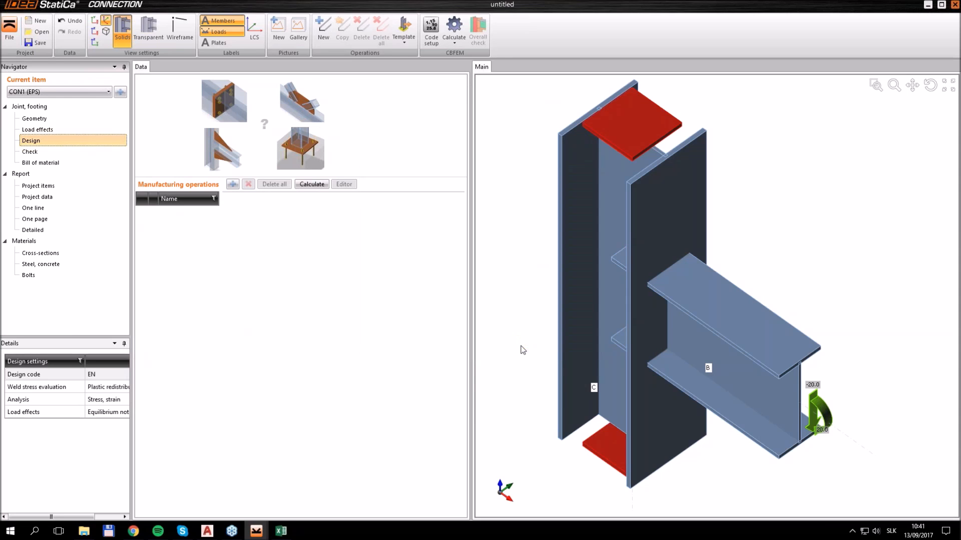
{"action": "left_click", "coordinate": [41, 152]}
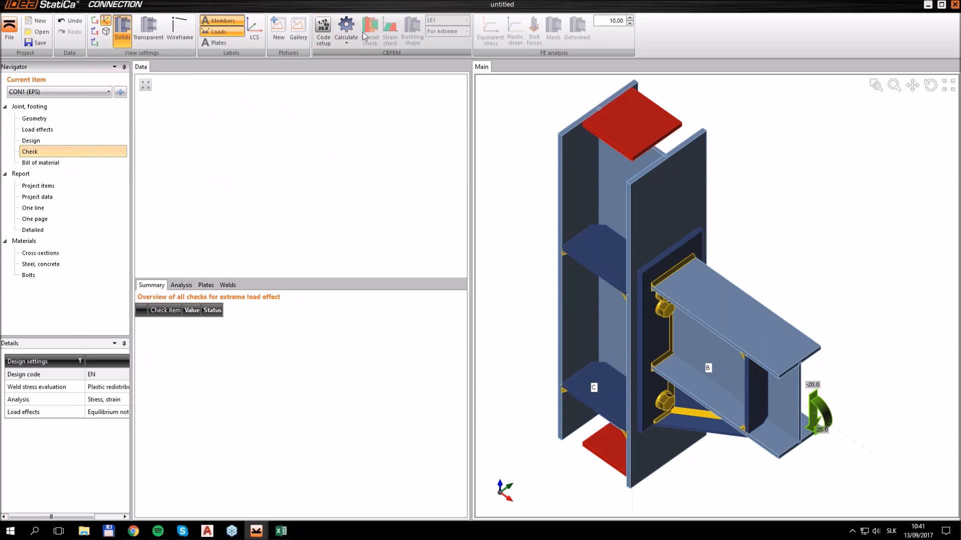
{"action": "left_click", "coordinate": [346, 27]}
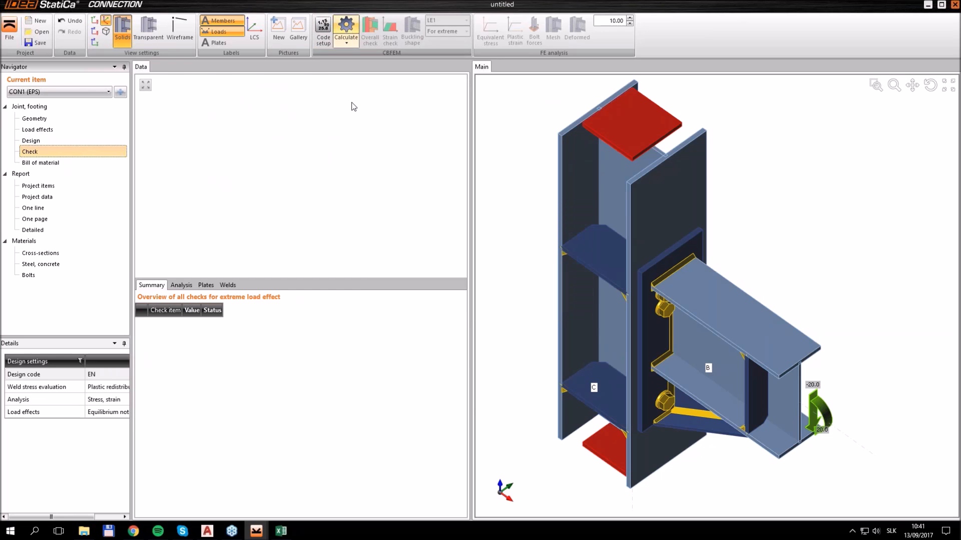
Set the top bolt layers of end plate EP1 to a single row at -35 mm and recalculate the joint
{"action": "left_click", "coordinate": [51, 141]}
{"action": "left_click", "coordinate": [653, 313]}
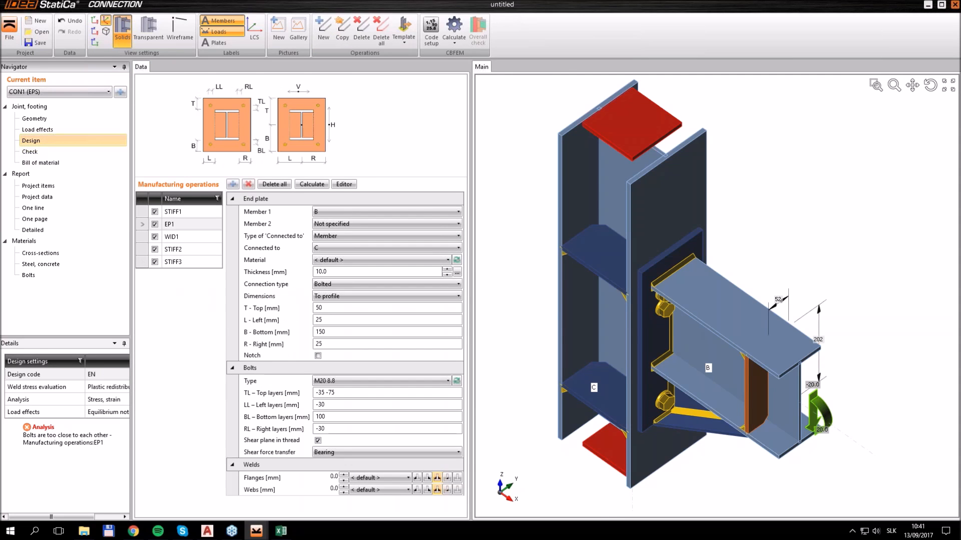
{"action": "left_click", "coordinate": [332, 394]}
{"action": "key", "text": "BackSpace"}
{"action": "key", "text": "BackSpace"}
{"action": "key", "text": "BackSpace"}
{"action": "key", "text": "BackSpace"}
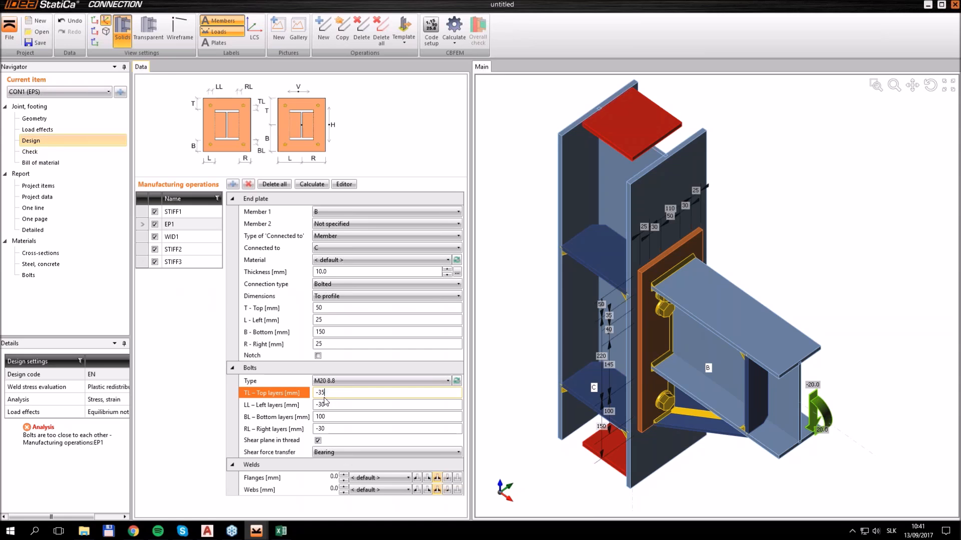
{"action": "left_click", "coordinate": [325, 404]}
{"action": "left_click", "coordinate": [35, 152]}
{"action": "left_click", "coordinate": [345, 26]}
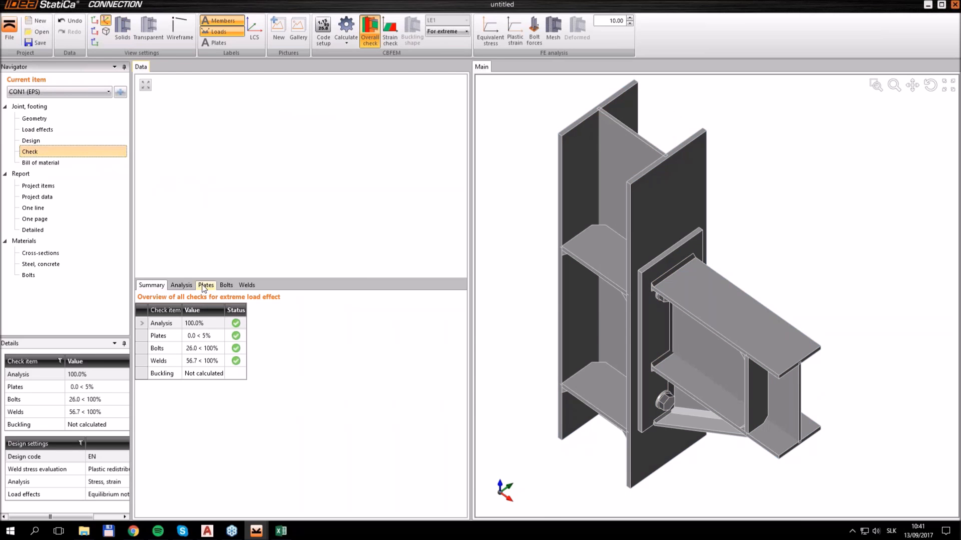
Examine the detailed code-check formulas of bolt B1 and of the column flange weld at stiffener STIFF1b
{"action": "left_click", "coordinate": [226, 285]}
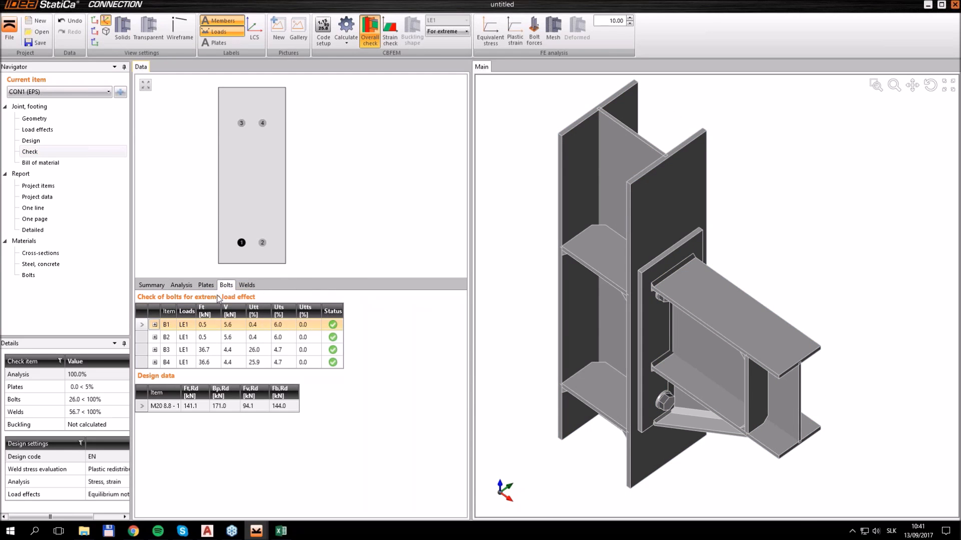
{"action": "left_click", "coordinate": [155, 324]}
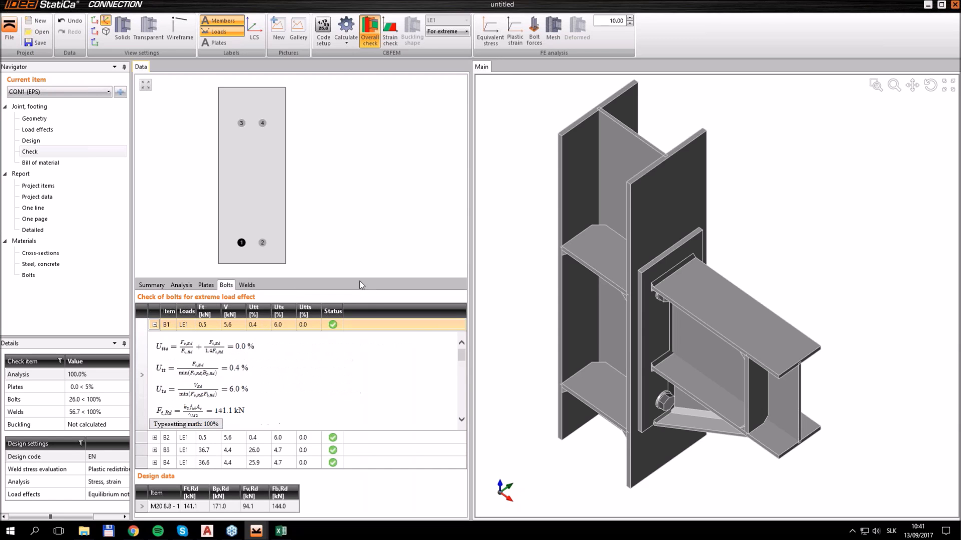
{"action": "left_click_drag", "start_coordinate": [358, 274], "coordinate": [358, 135]}
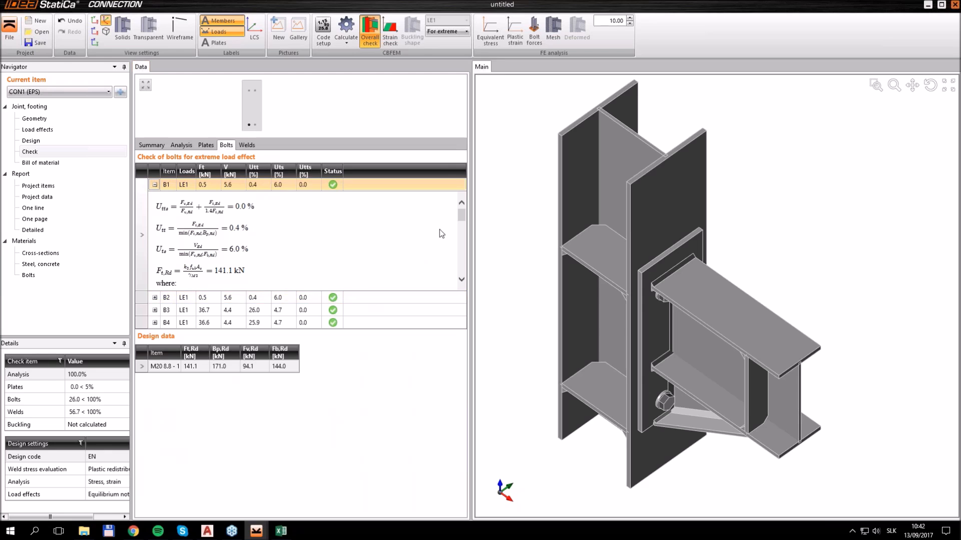
{"action": "left_click_drag", "start_coordinate": [464, 215], "coordinate": [463, 225]}
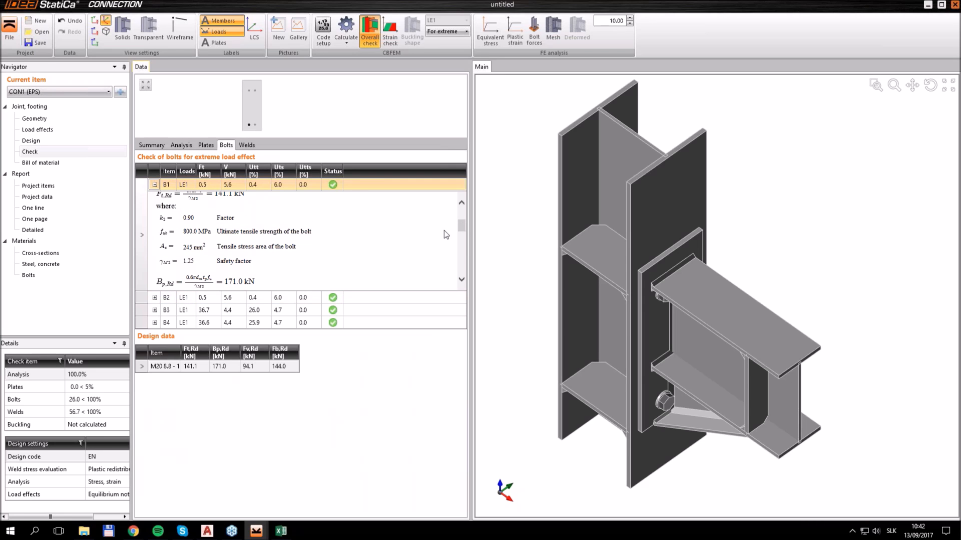
{"action": "left_click_drag", "start_coordinate": [464, 226], "coordinate": [461, 233]}
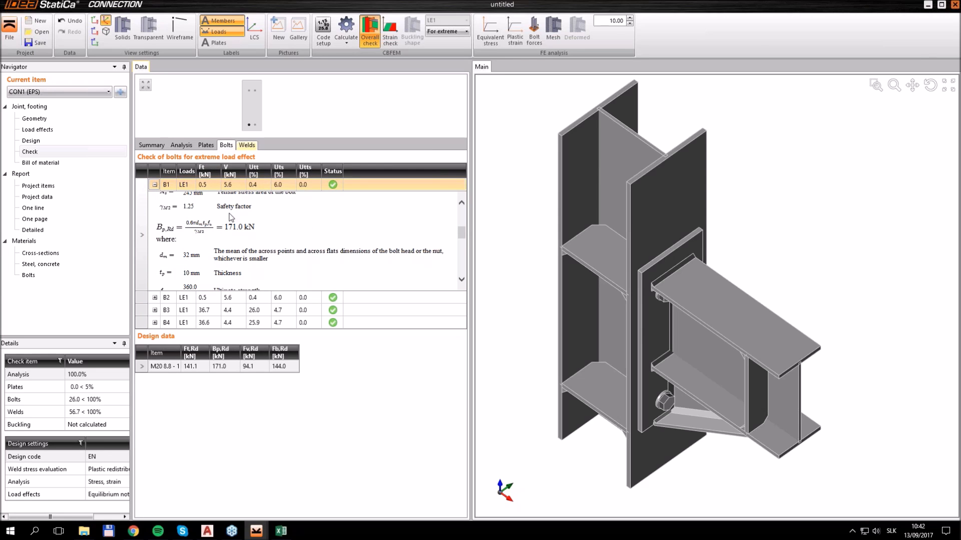
{"action": "left_click", "coordinate": [248, 145]}
{"action": "left_click", "coordinate": [155, 222]}
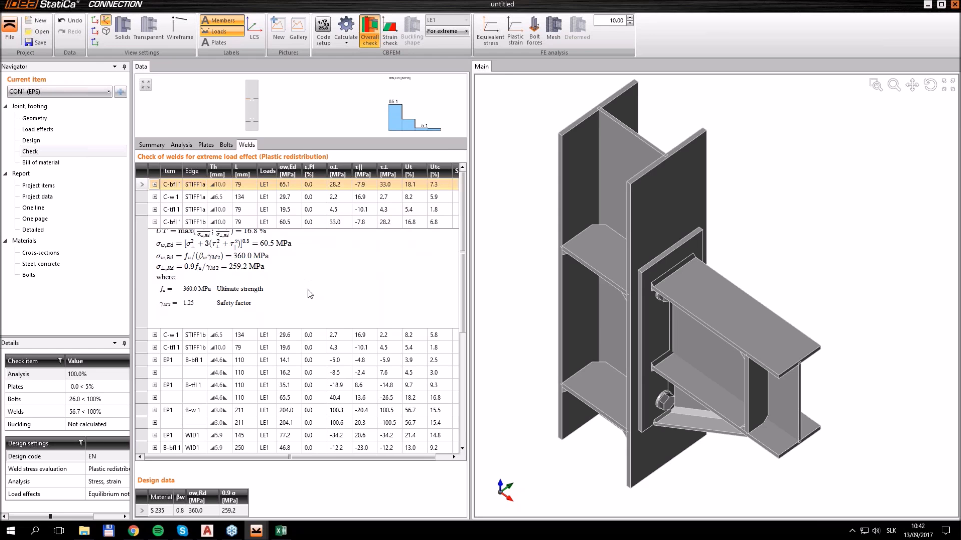
Open the one-page report and review its code settings table with the referenced standard clauses
{"action": "left_click", "coordinate": [48, 220]}
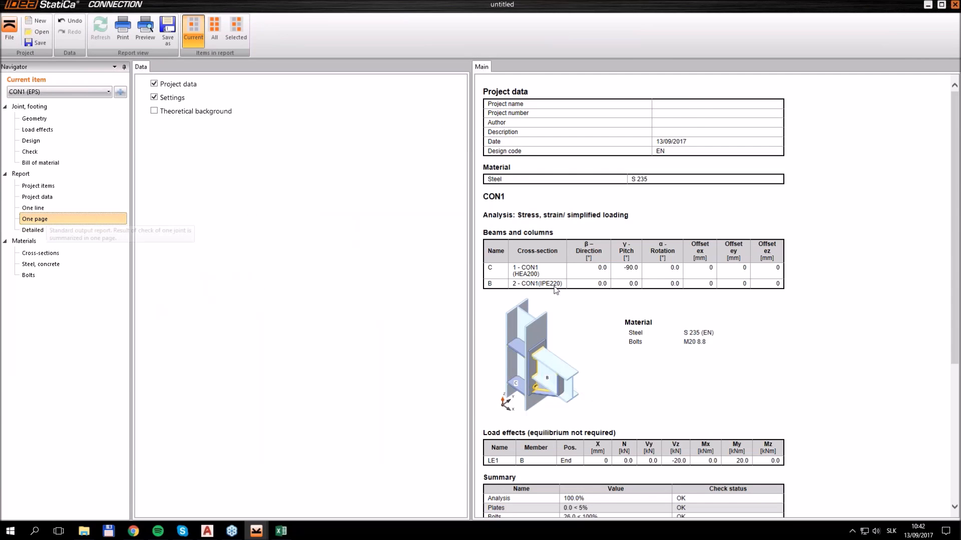
{"action": "scroll", "coordinate": [589, 376], "scroll_direction": "down", "scroll_amount": 5}
{"action": "left_click_drag", "start_coordinate": [480, 334], "coordinate": [549, 337]}
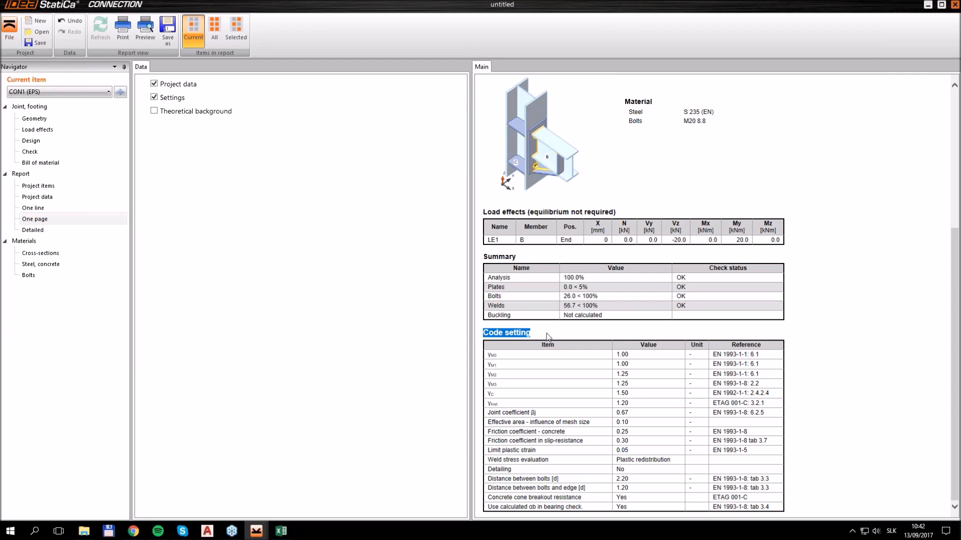
{"action": "left_click", "coordinate": [667, 372]}
{"action": "left_click_drag", "start_coordinate": [712, 354], "coordinate": [780, 357]}
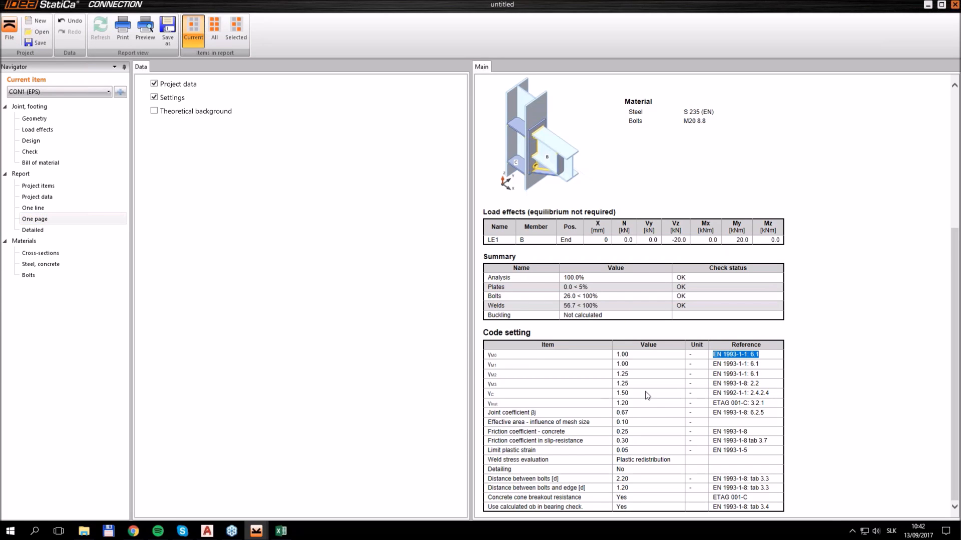
{"action": "mouse_move", "coordinate": [712, 403]}
{"action": "left_mouse_down"}
{"action": "mouse_move", "coordinate": [770, 404]}
{"action": "mouse_move", "coordinate": [720, 407]}
{"action": "left_mouse_up"}
{"action": "left_click", "coordinate": [773, 406]}
{"action": "left_click", "coordinate": [774, 408]}
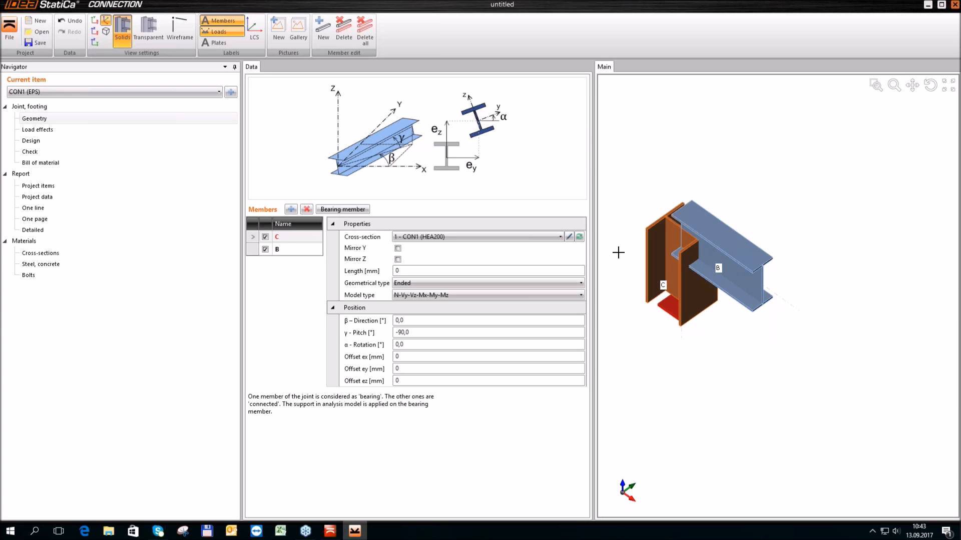
Start a new cold-formed general-shape cross-section (CF General shape) for column C
{"action": "left_click", "coordinate": [579, 237]}
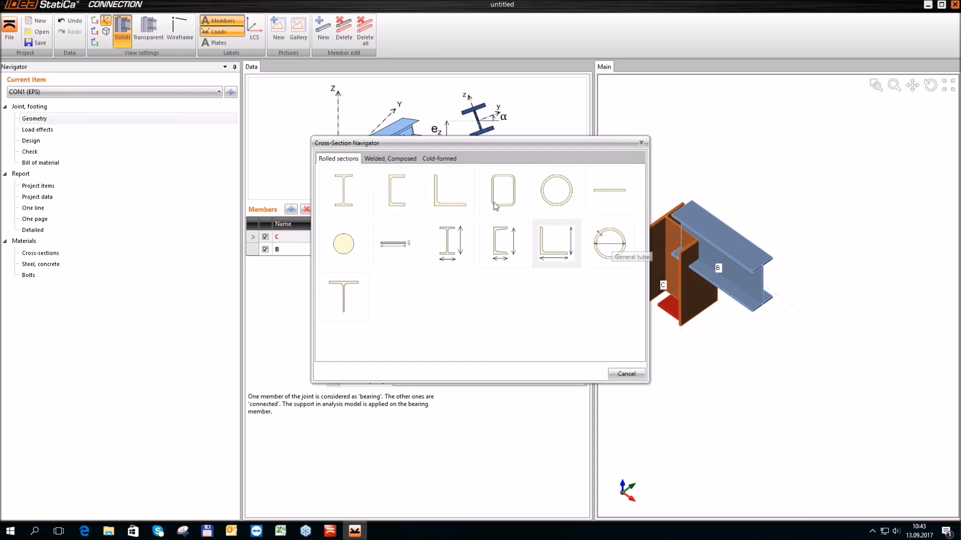
{"action": "left_click", "coordinate": [438, 158]}
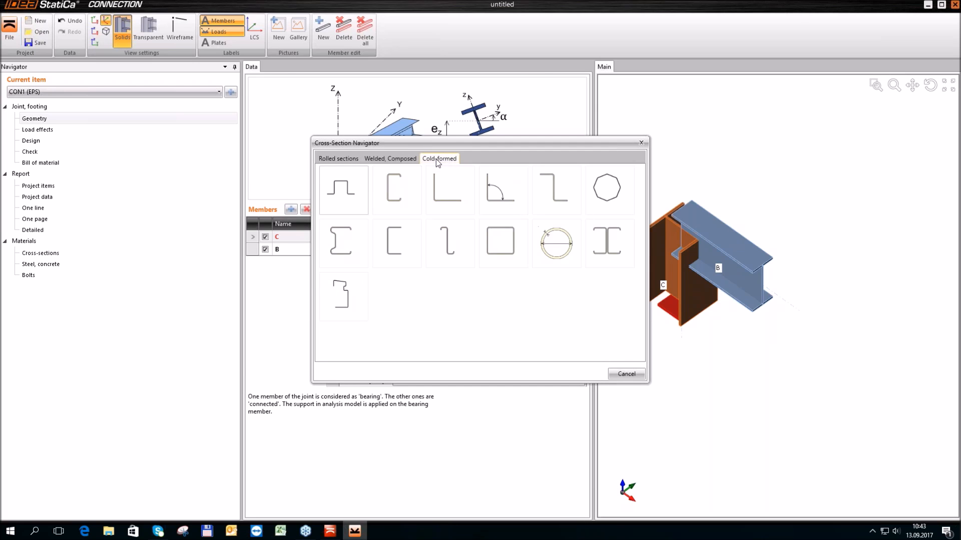
{"action": "left_click", "coordinate": [342, 285]}
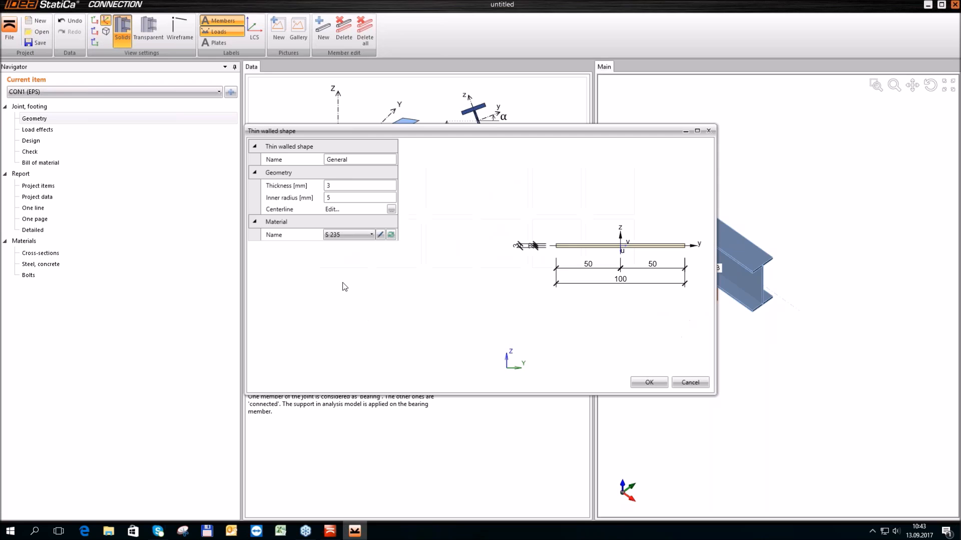
Edit the thin-walled shape's centerline and open the DXF file cross-section from the desktop for import
{"action": "left_click", "coordinate": [391, 209]}
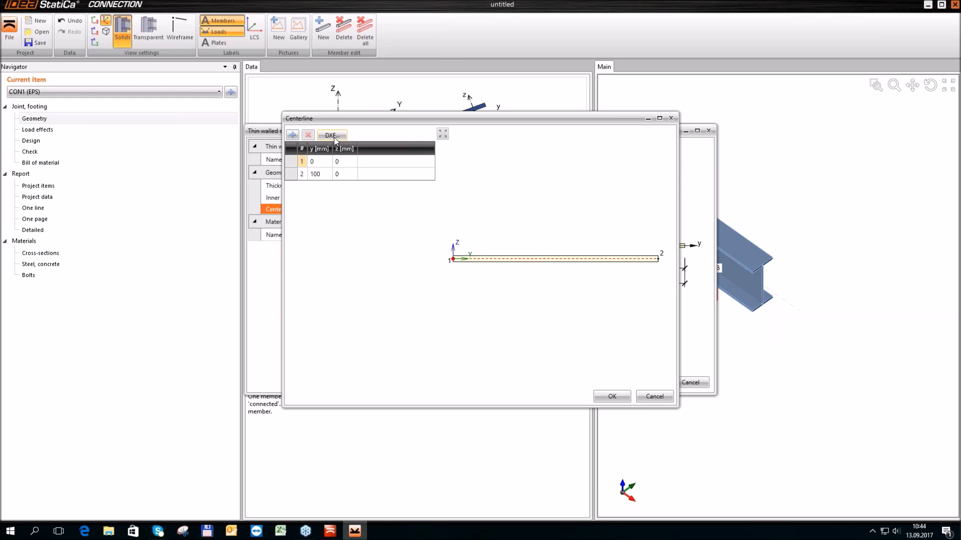
{"action": "left_click", "coordinate": [335, 137]}
{"action": "left_click", "coordinate": [407, 222]}
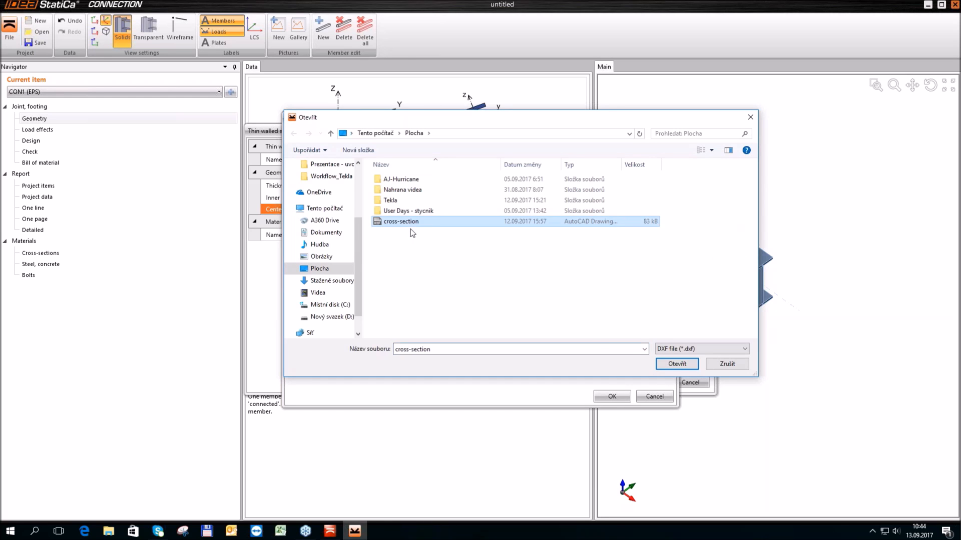
{"action": "left_click", "coordinate": [679, 366]}
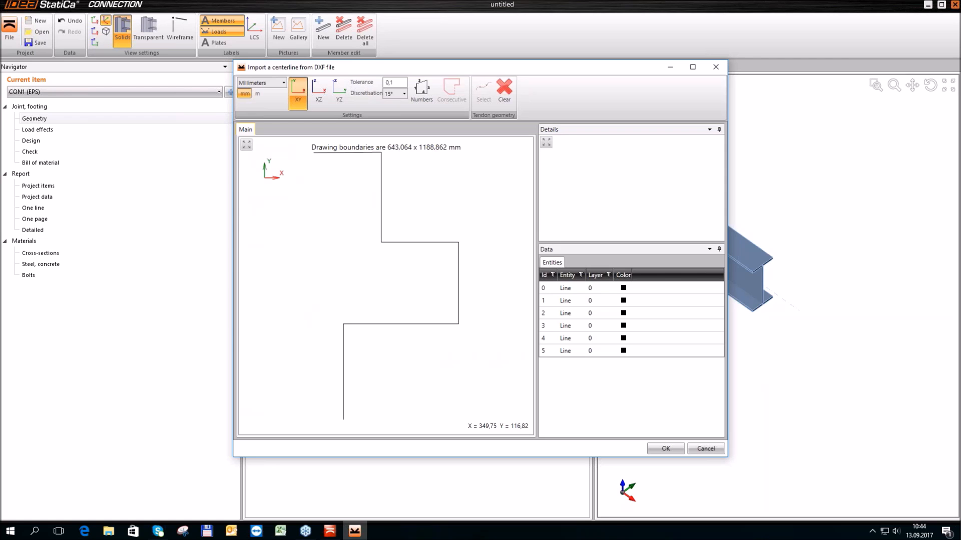
Pick all six connected lines of the DXF drawing, turn them into the selected centerline and accept it for the thin-walled shape
{"action": "left_click", "coordinate": [348, 153]}
{"action": "left_click", "coordinate": [382, 191]}
{"action": "left_click", "coordinate": [405, 244]}
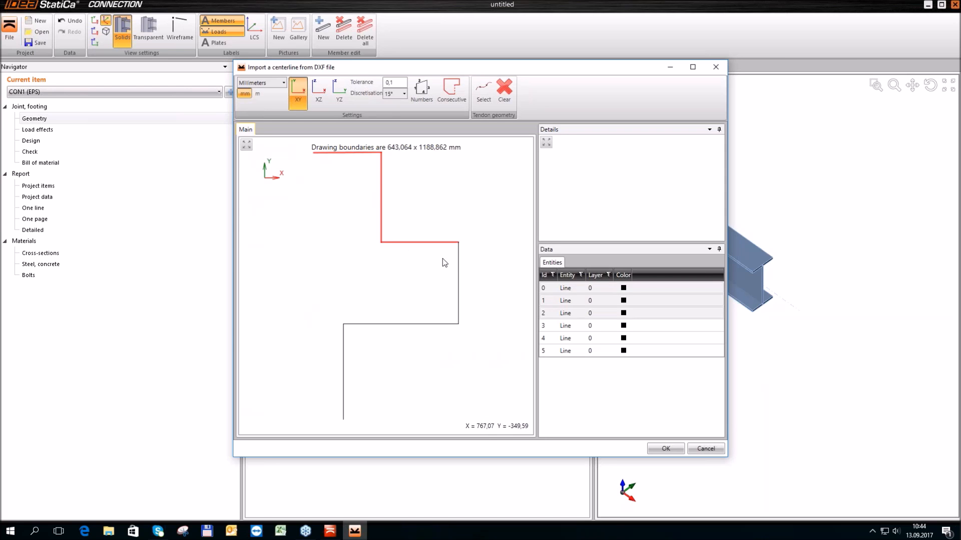
{"action": "left_click", "coordinate": [458, 265]}
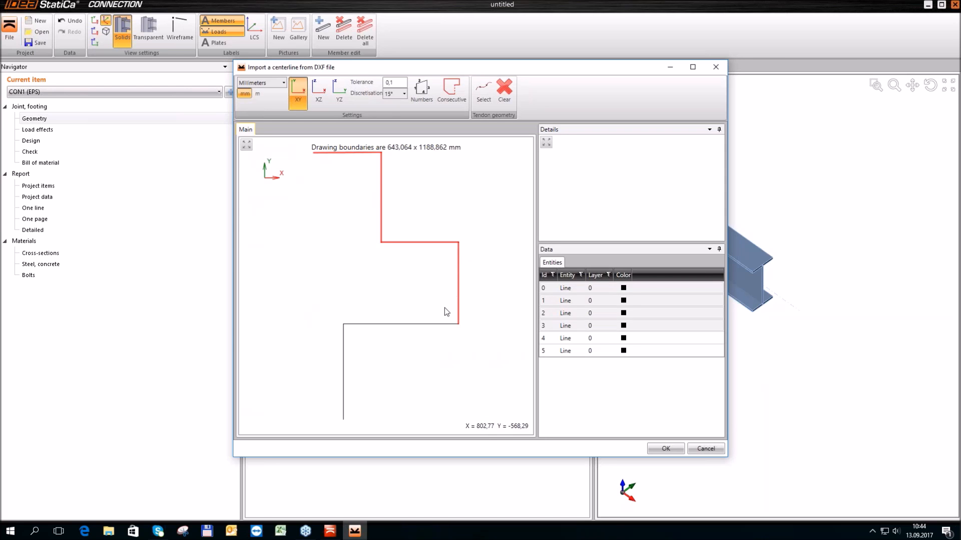
{"action": "left_click", "coordinate": [391, 325]}
{"action": "left_click", "coordinate": [344, 357]}
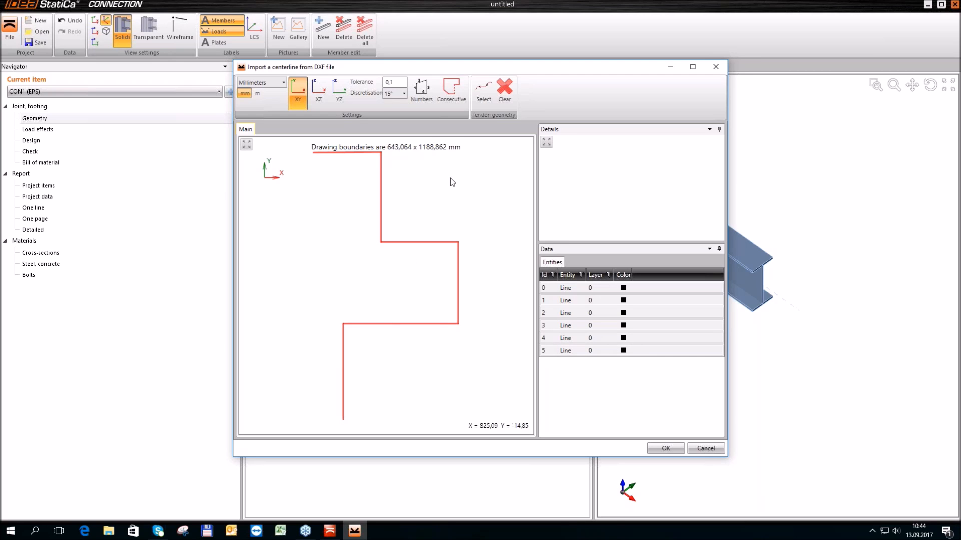
{"action": "left_click", "coordinate": [453, 99]}
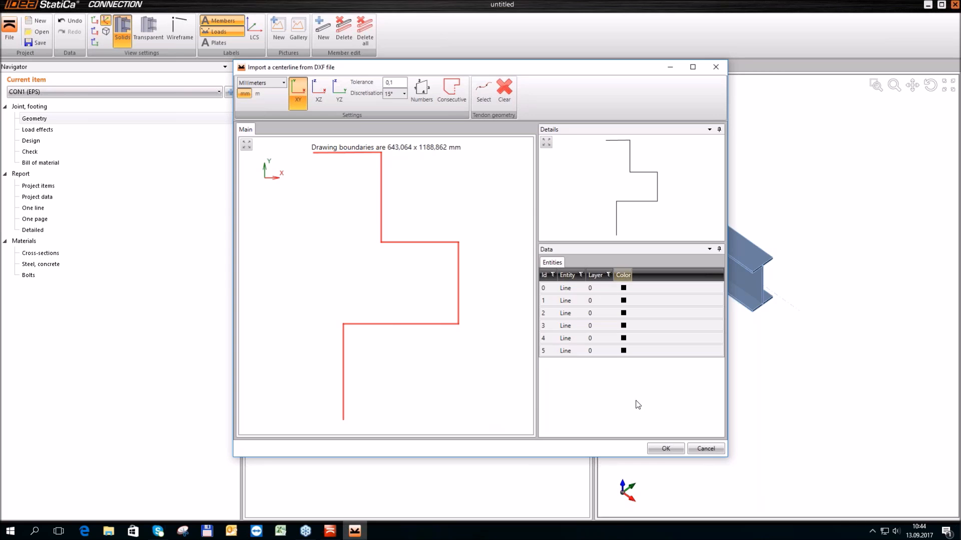
{"action": "left_click", "coordinate": [660, 449]}
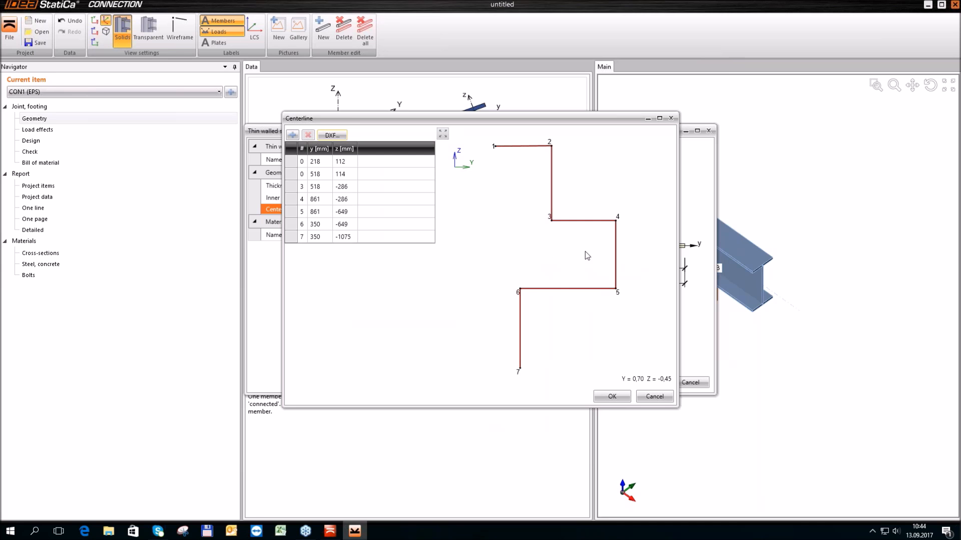
{"action": "left_click", "coordinate": [612, 397]}
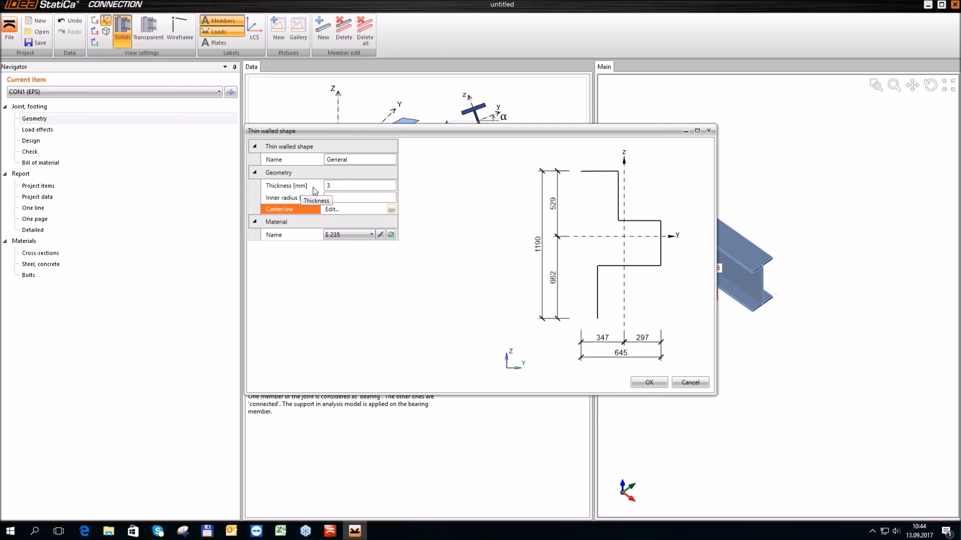
Set the thin-walled shape's thickness and inner radius to 10 mm each and assign the section to column C
{"action": "left_click", "coordinate": [329, 186]}
{"action": "left_click_drag", "start_coordinate": [331, 186], "coordinate": [303, 188]}
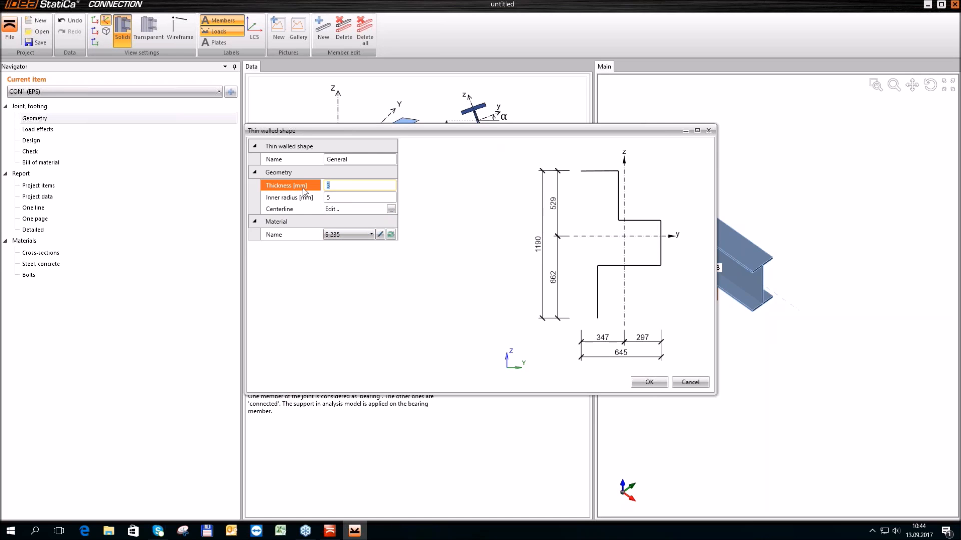
{"action": "type", "text": "10"}
{"action": "key", "text": "Tab"}
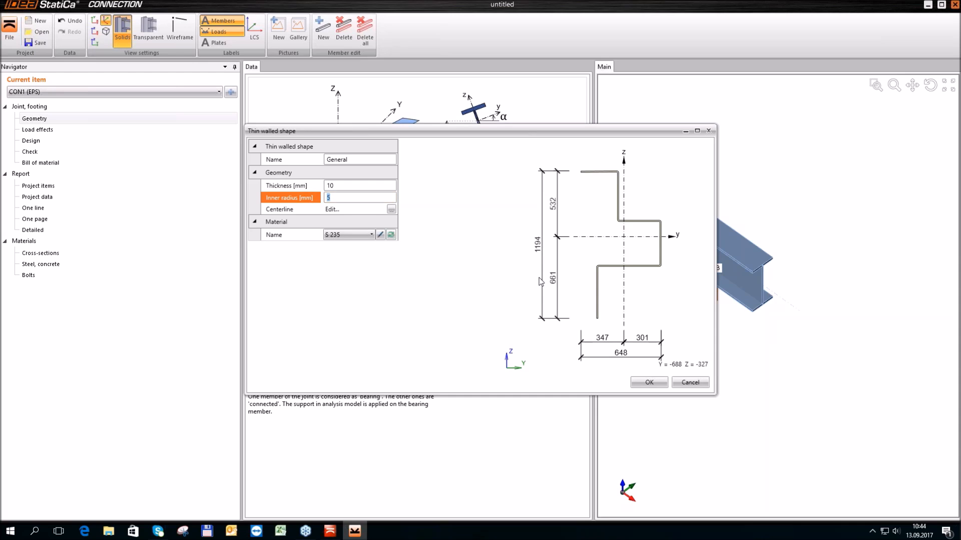
{"action": "type", "text": "10"}
{"action": "key", "text": "Tab"}
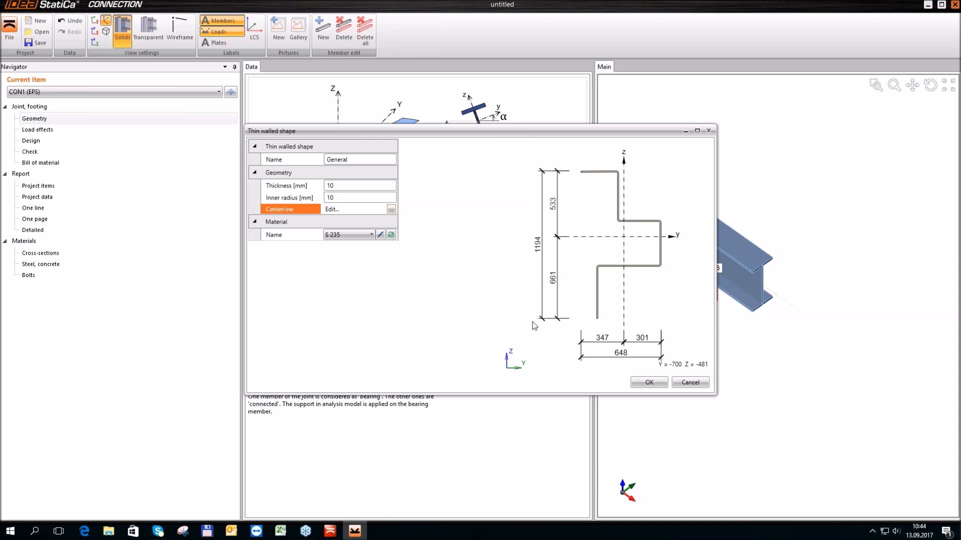
{"action": "left_click", "coordinate": [649, 382]}
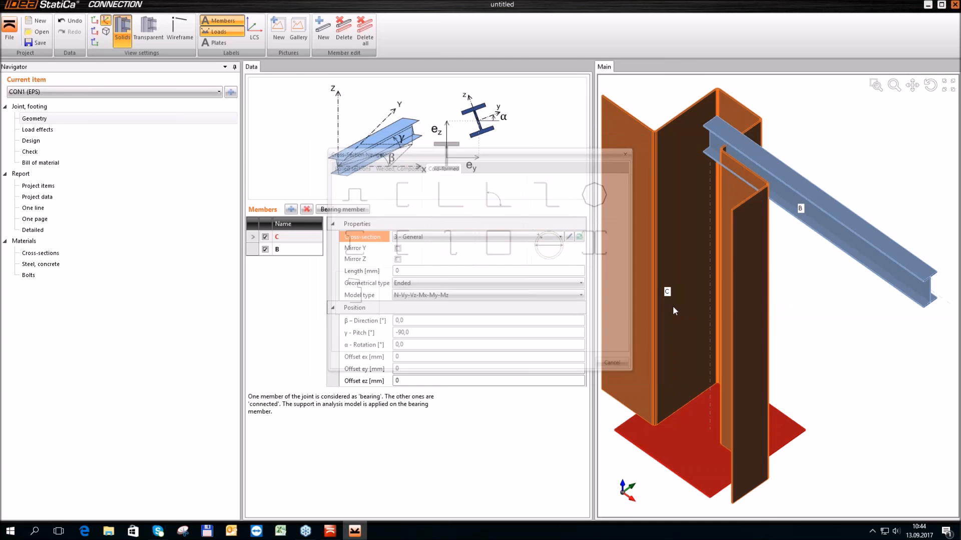
Zoom out to show the whole joint with its new column section and minimize the program window
{"action": "scroll", "coordinate": [688, 300], "scroll_direction": "down", "scroll_amount": 1}
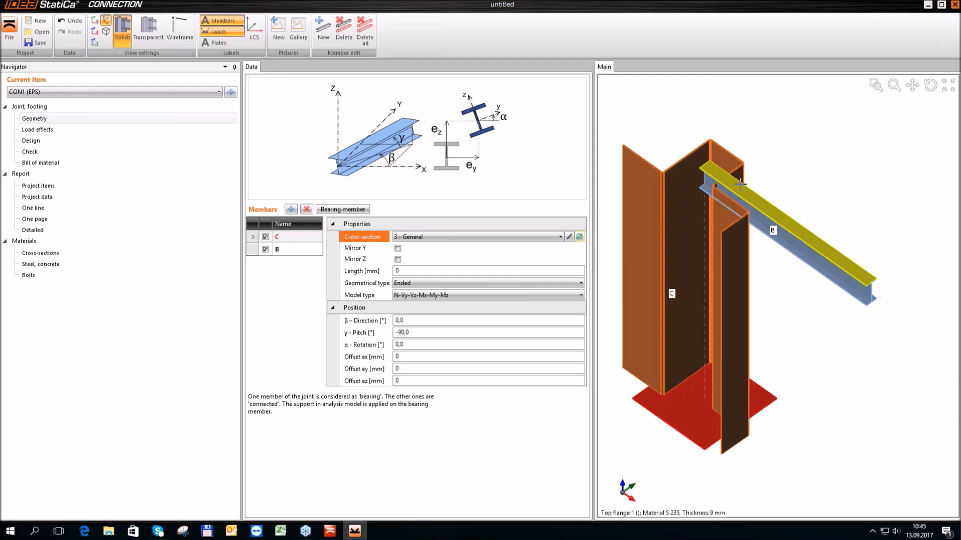
{"action": "left_click", "coordinate": [929, 6]}
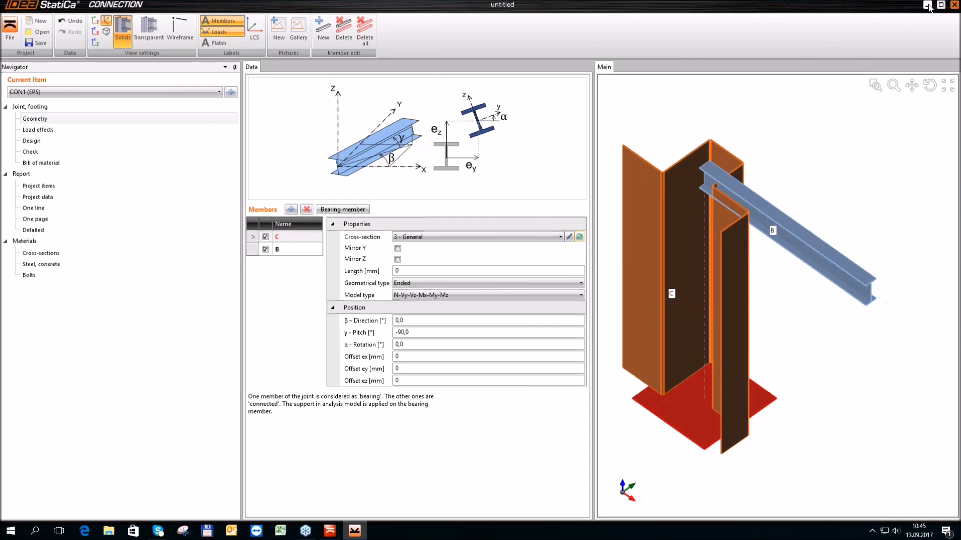